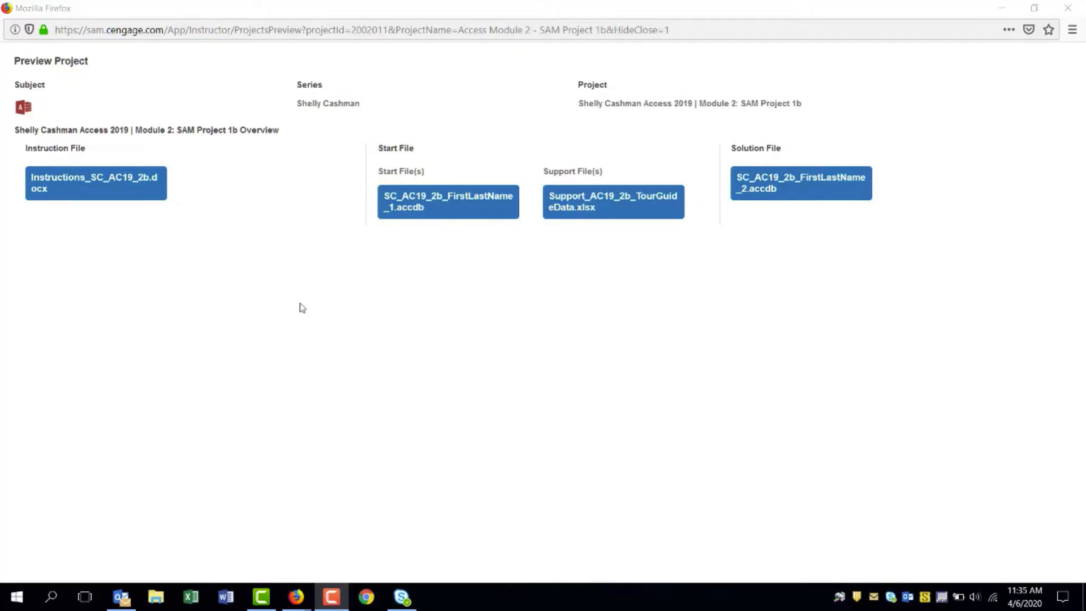
Step: Open the start file SC_AC19_2b_FirstLastName_1.accdb with Microsoft Access and enable its content
click(432, 205)
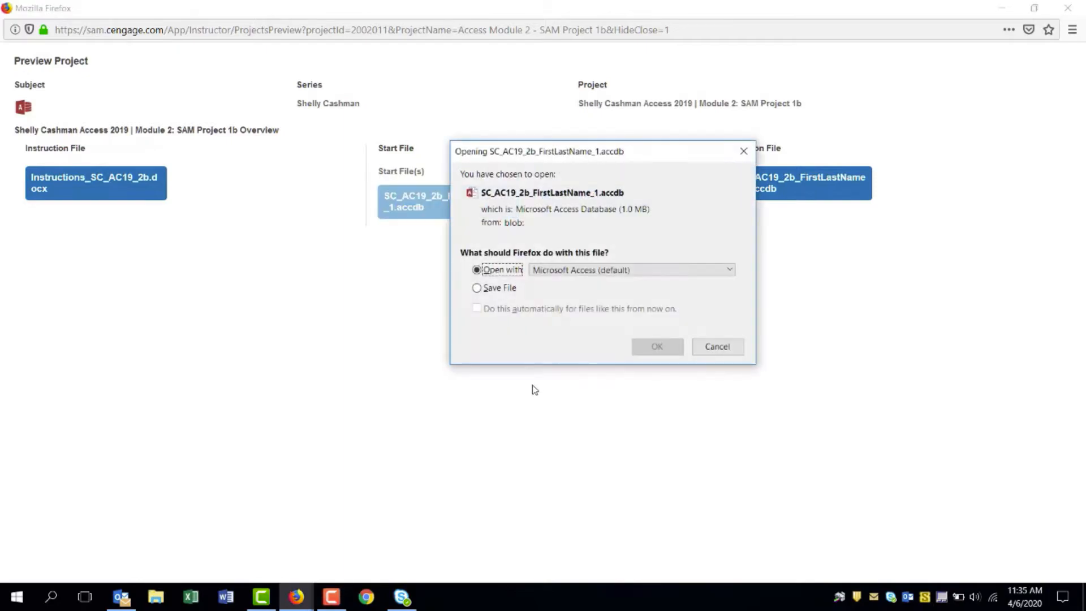
click(655, 348)
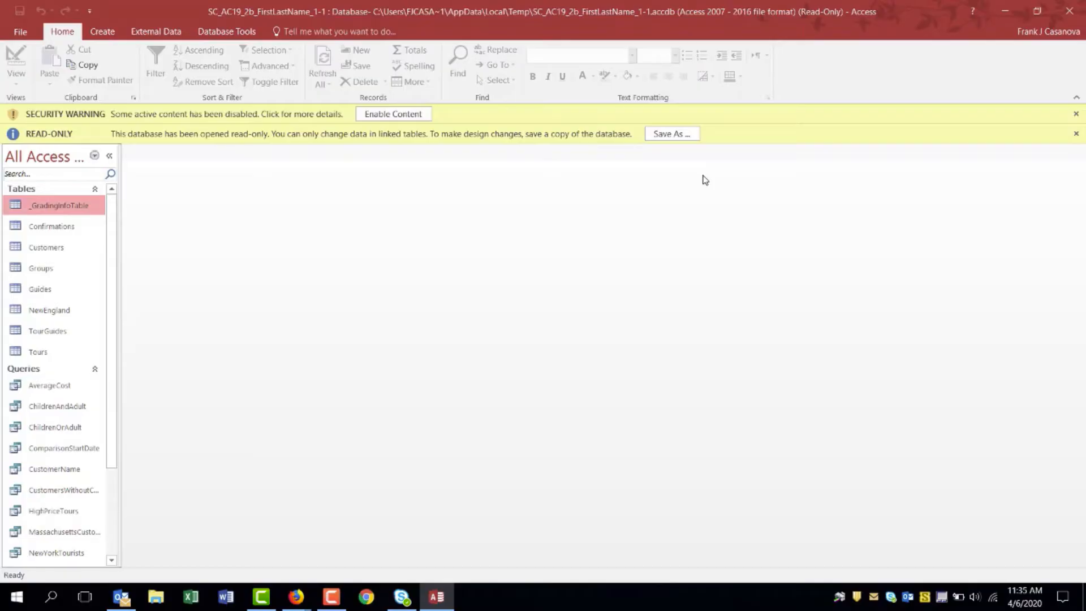
click(397, 115)
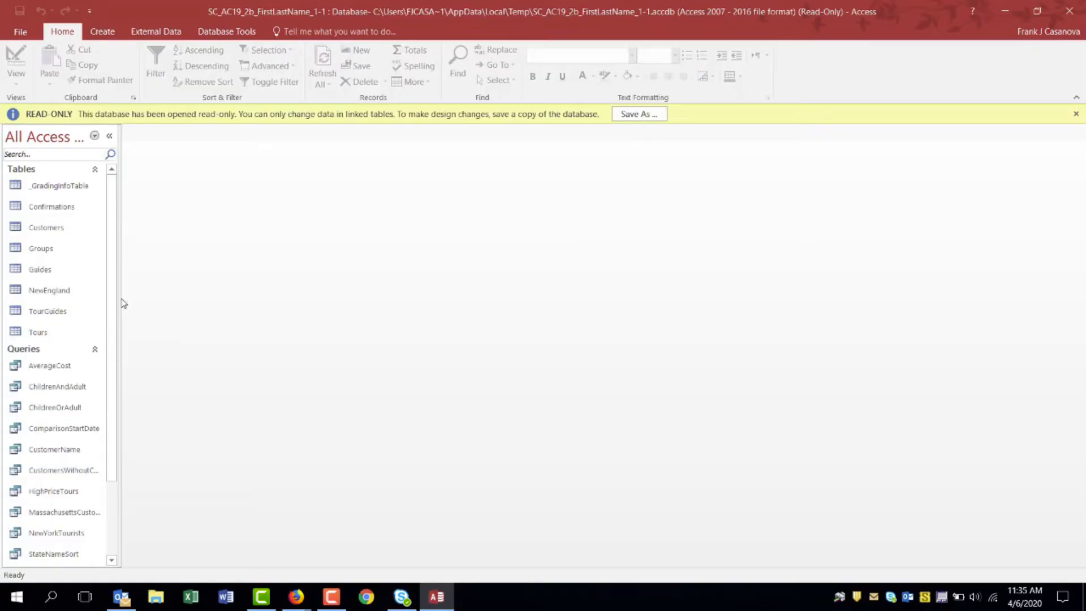
Step: Save a copy of the database as SC_AC19_2b_FirstLastName_2 in the Desktop folder Spring 2020 Class Content > Graded Projects
click(20, 31)
click(39, 158)
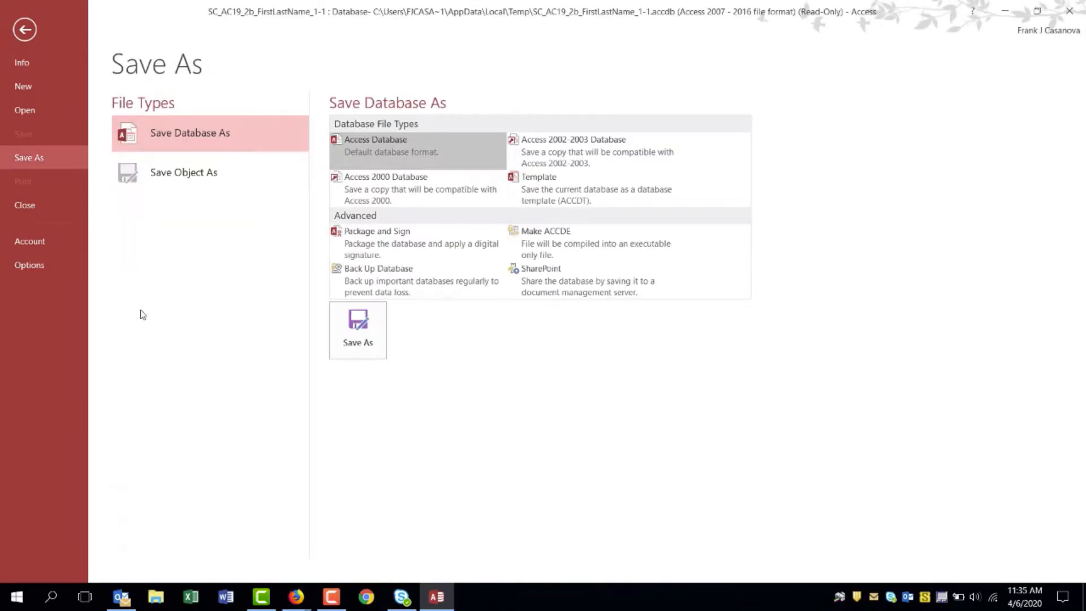
click(357, 331)
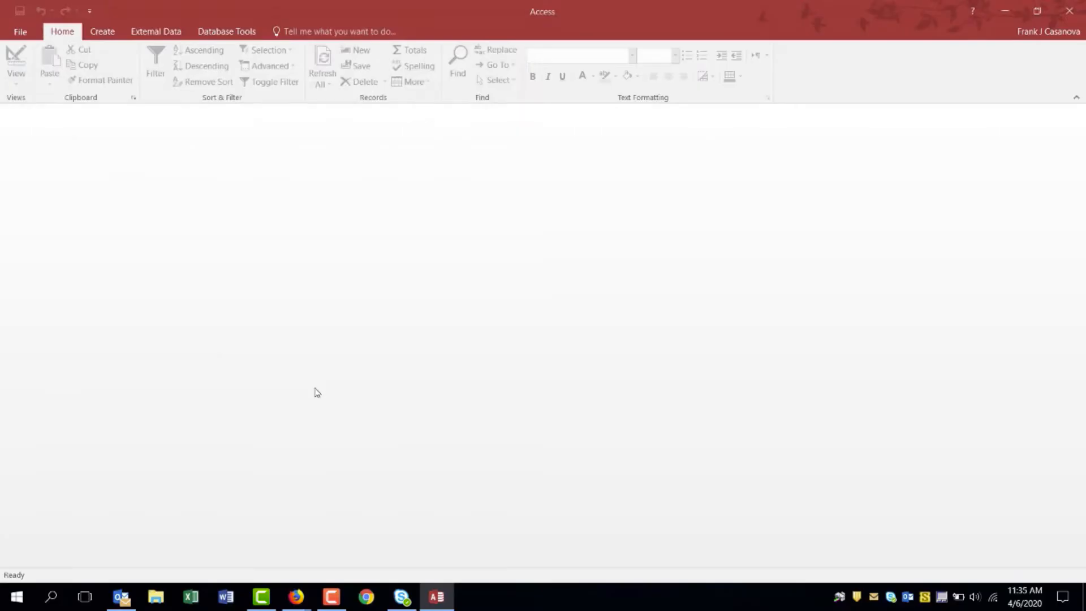
click(113, 99)
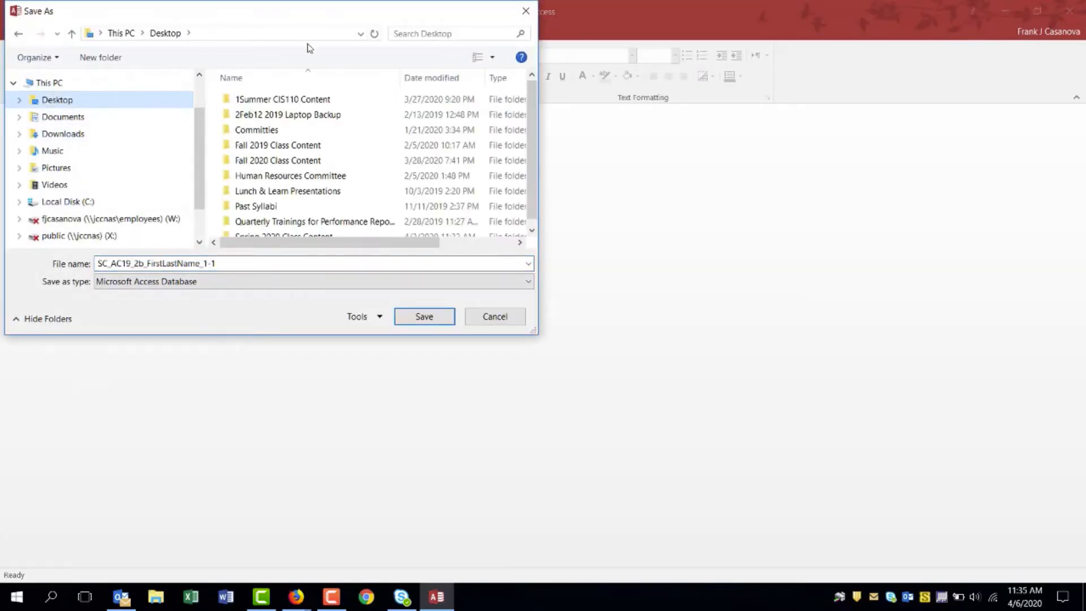
scroll(315, 229, down, 1)
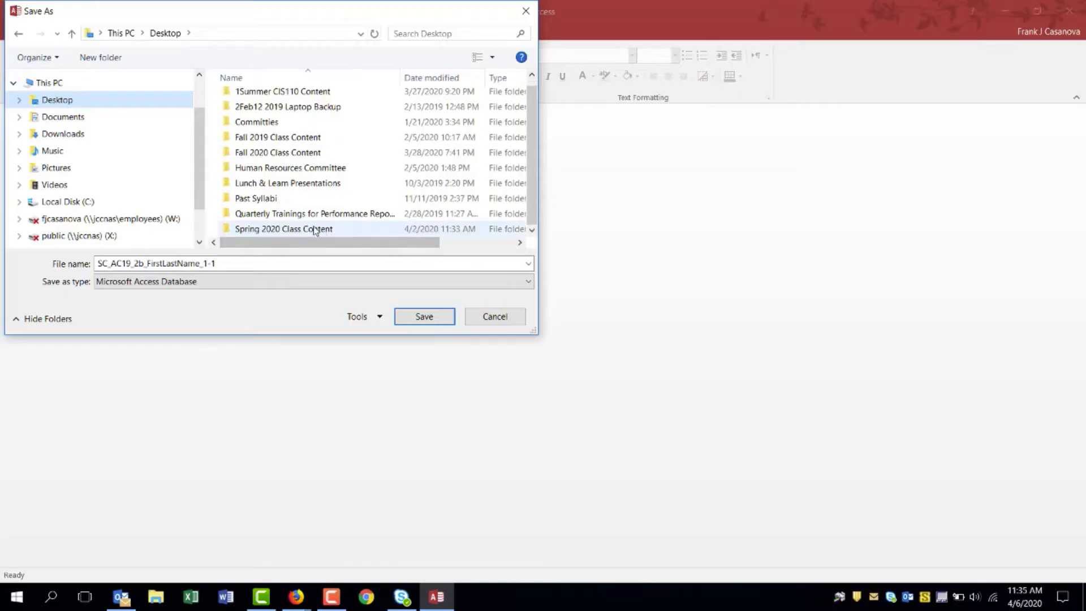
double_click(315, 229)
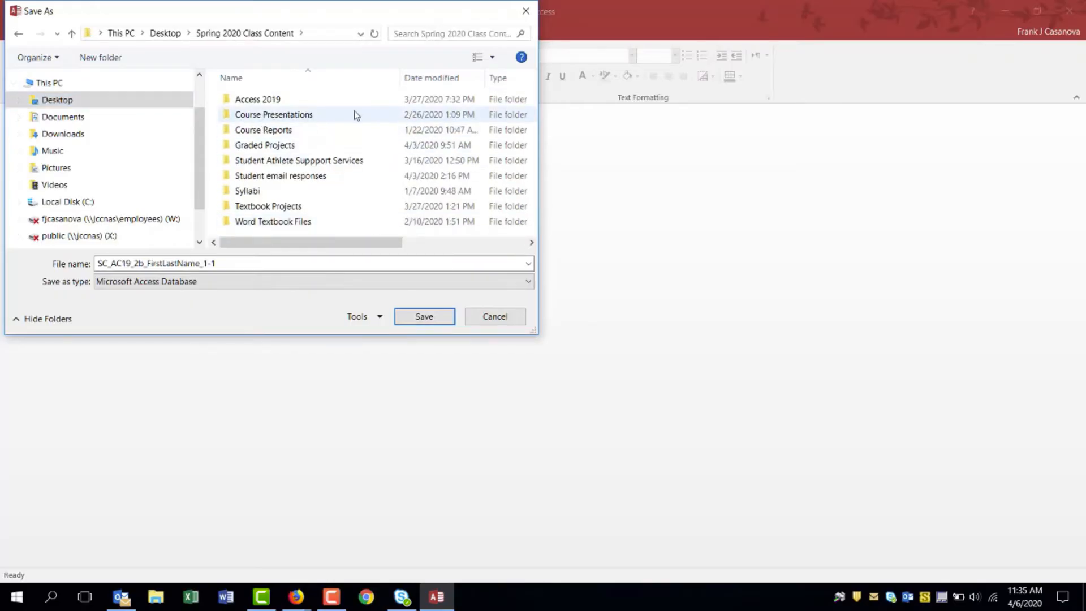
double_click(303, 146)
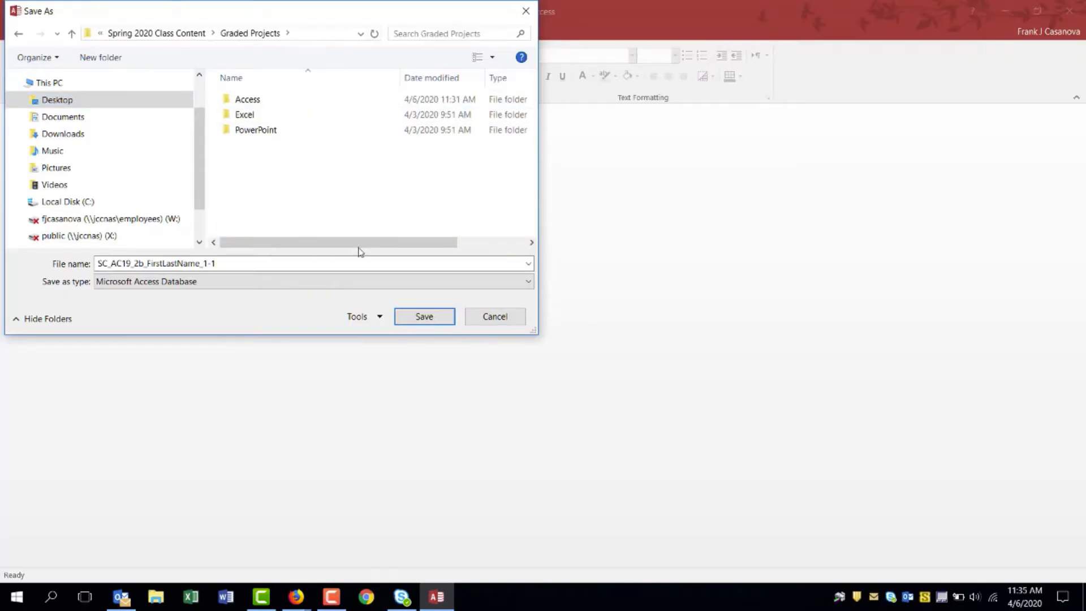
click(231, 264)
click(231, 264)
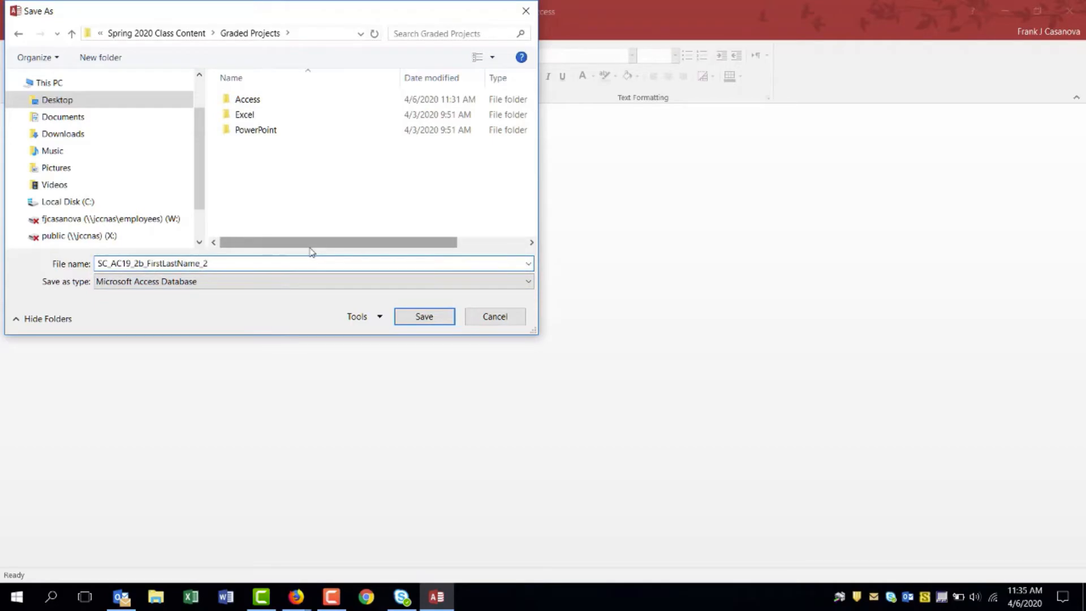
click(424, 317)
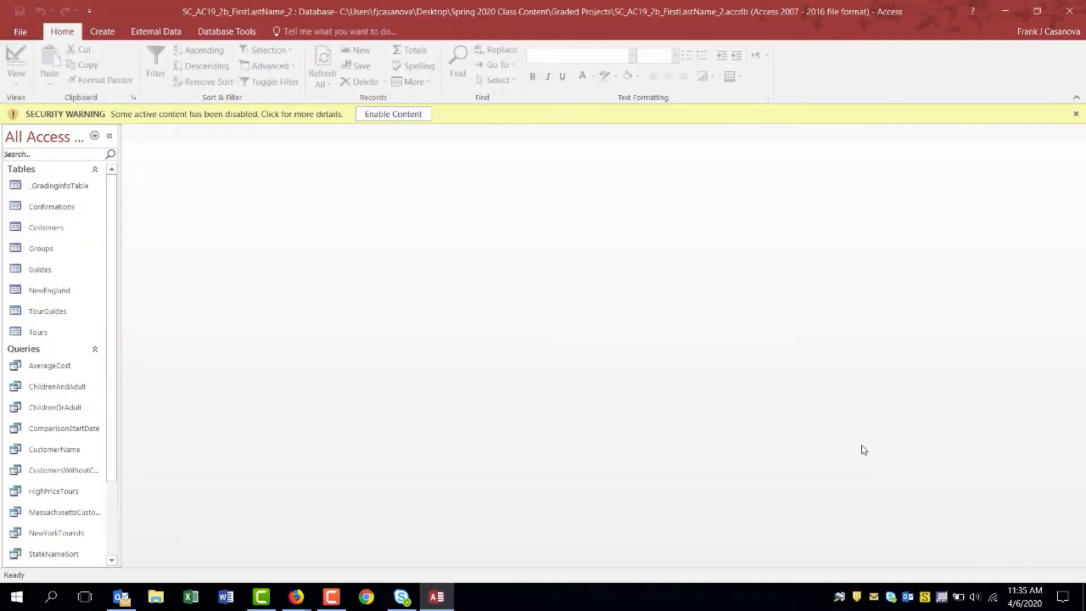
Step: Enable the content of the saved database copy and widen the Navigation Pane to fit the full object names
click(396, 115)
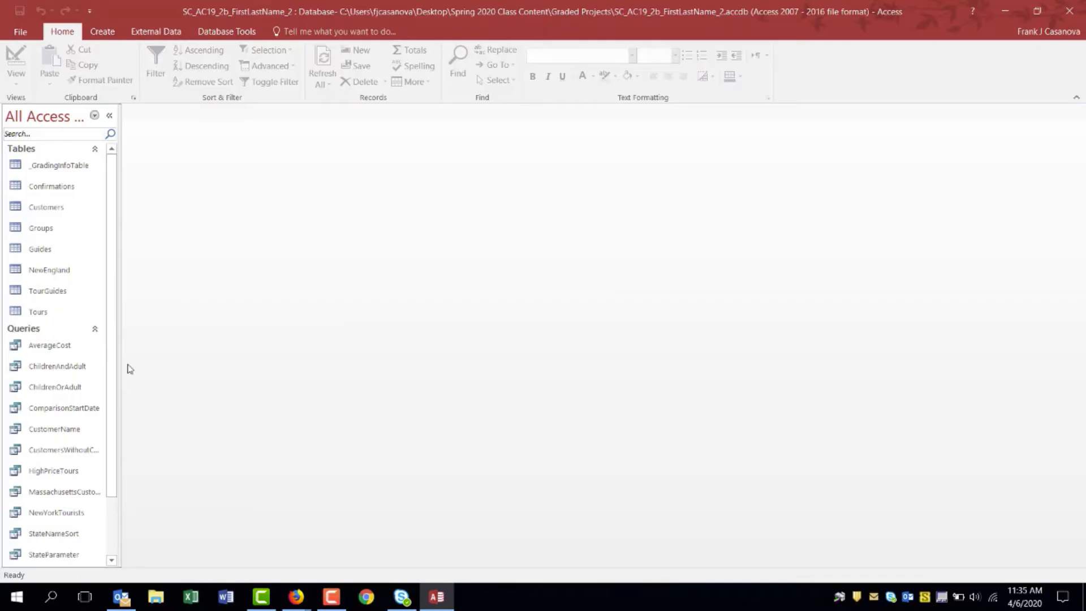
drag(120, 377, 188, 377)
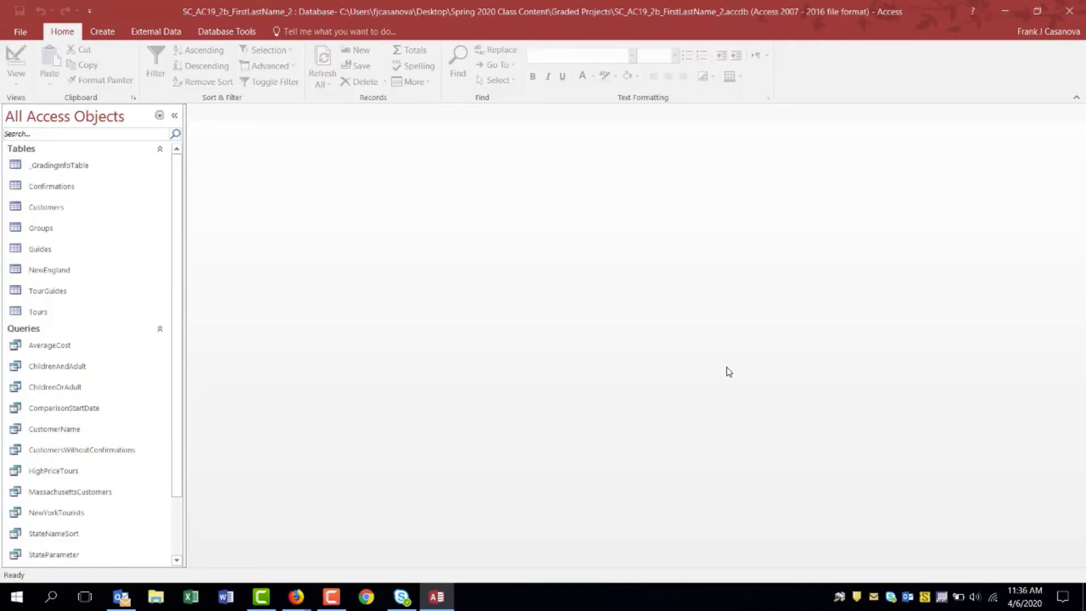
click(331, 596)
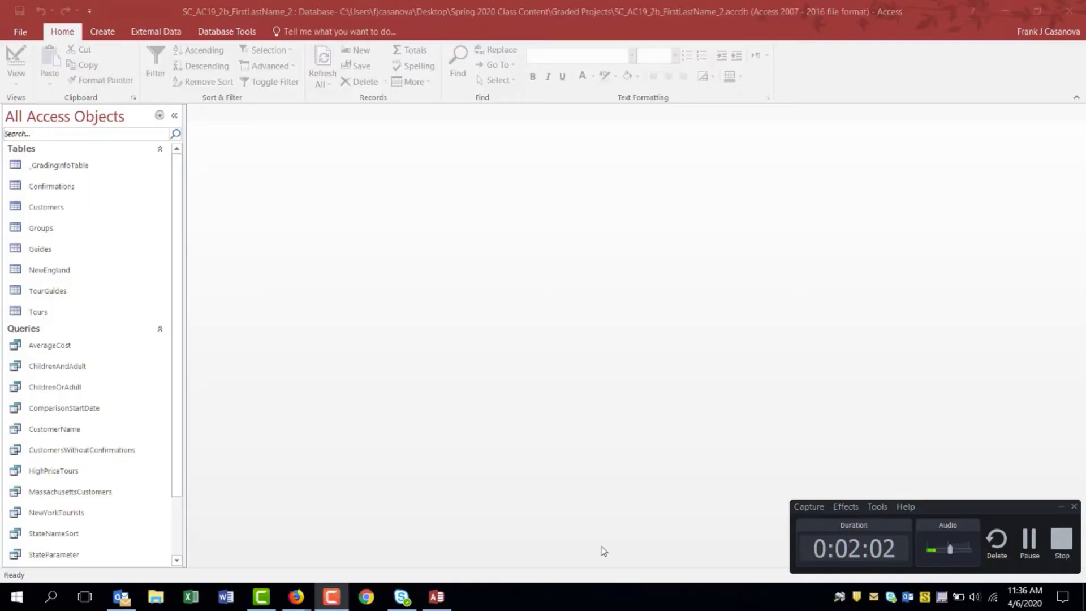
Step: Create a new query in Design View based on the Guides table and enlarge the table's field list
click(125, 245)
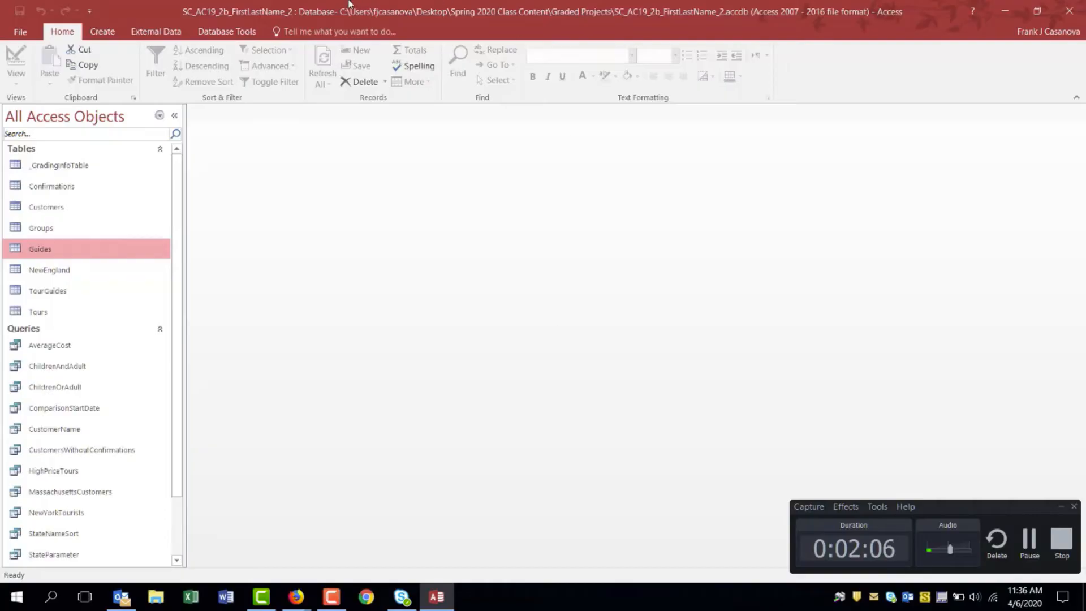
click(93, 34)
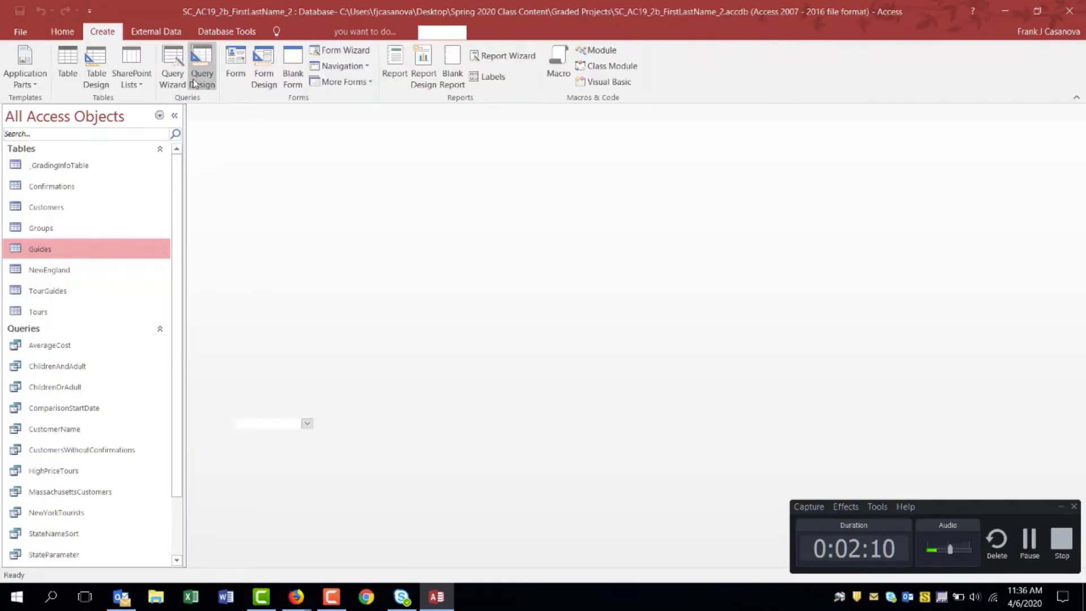
click(202, 63)
drag(553, 233, 575, 111)
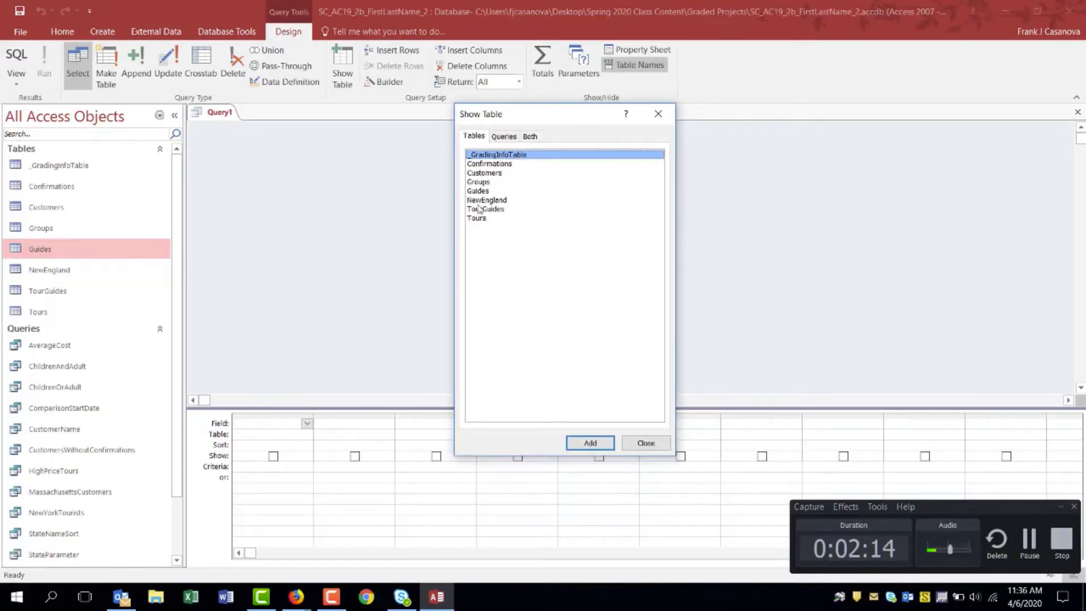
click(494, 192)
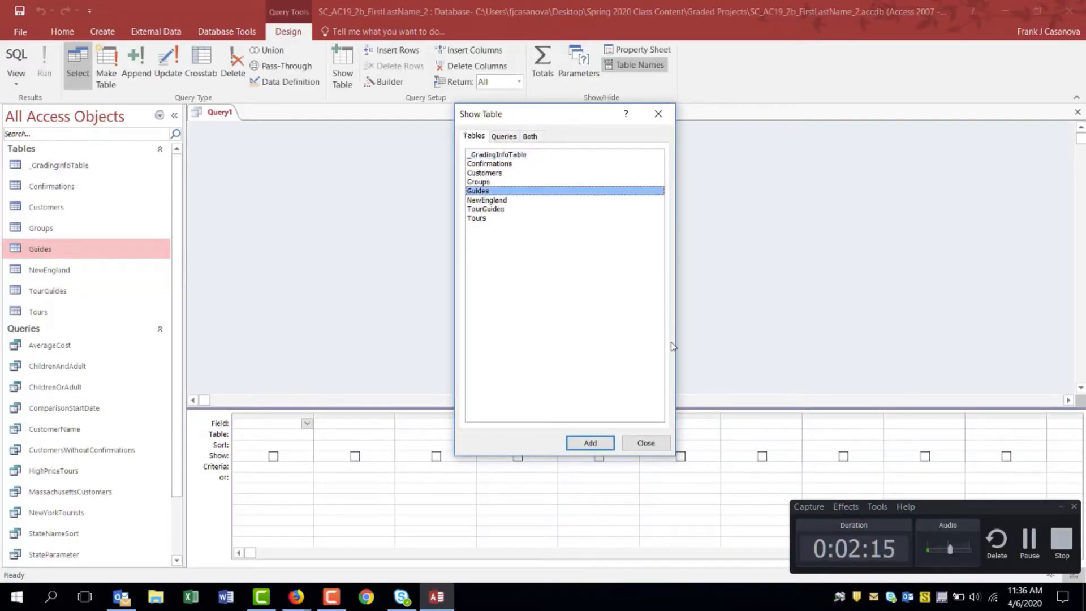
click(591, 443)
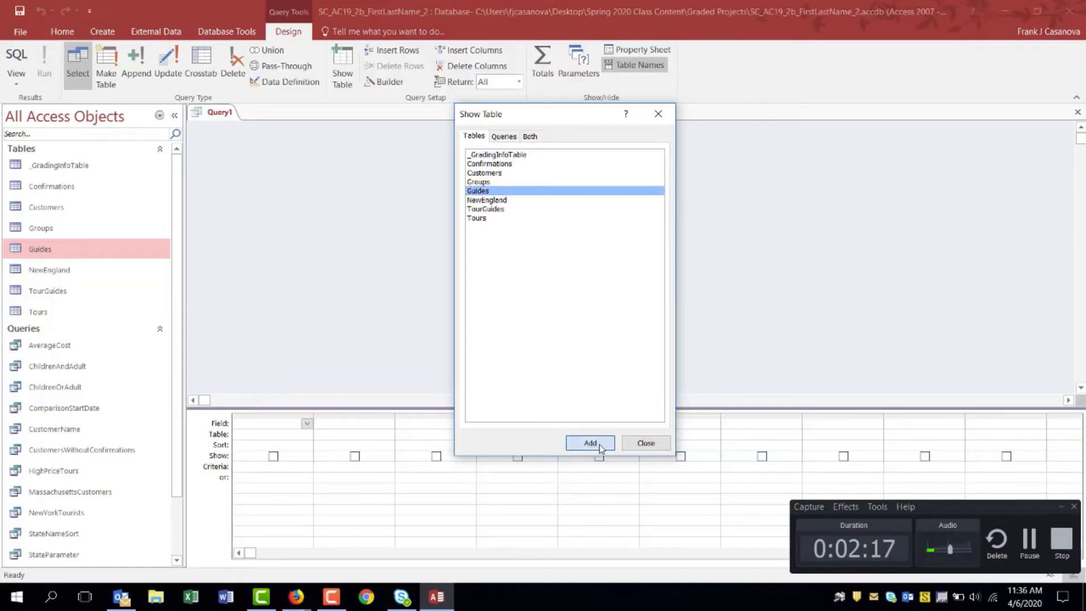
click(657, 446)
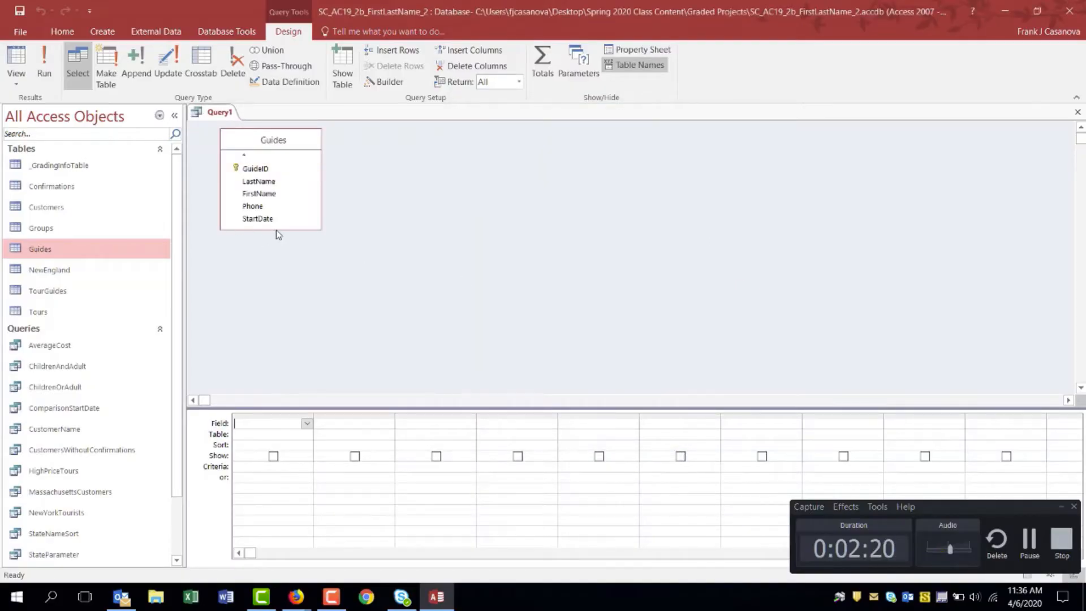
drag(276, 229, 277, 265)
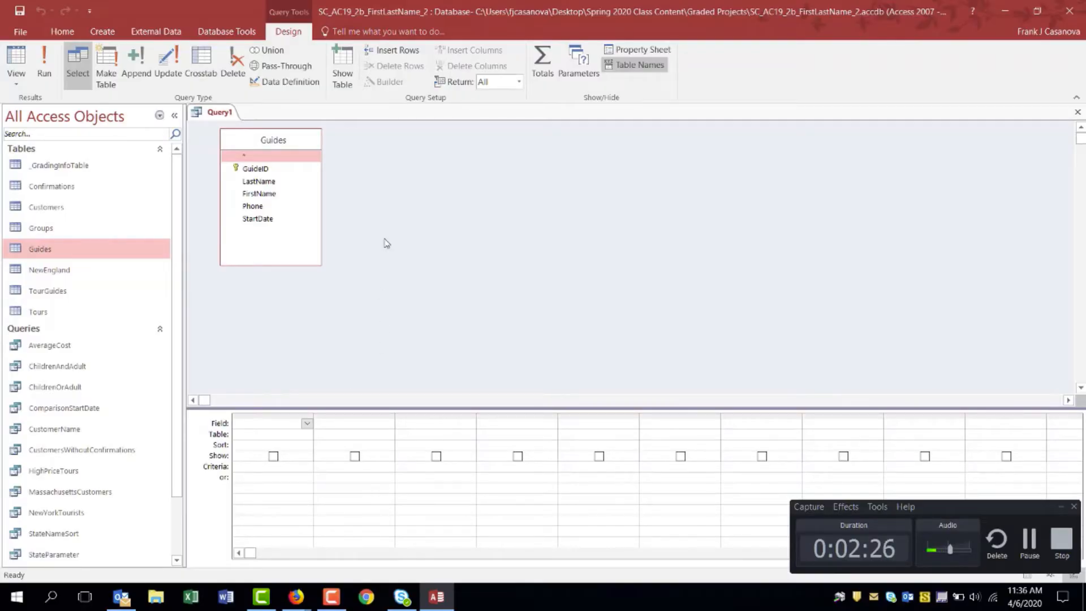
Step: Add the GuideID, FirstName, LastName and StartDate fields to the query design grid in that order
drag(269, 167, 266, 425)
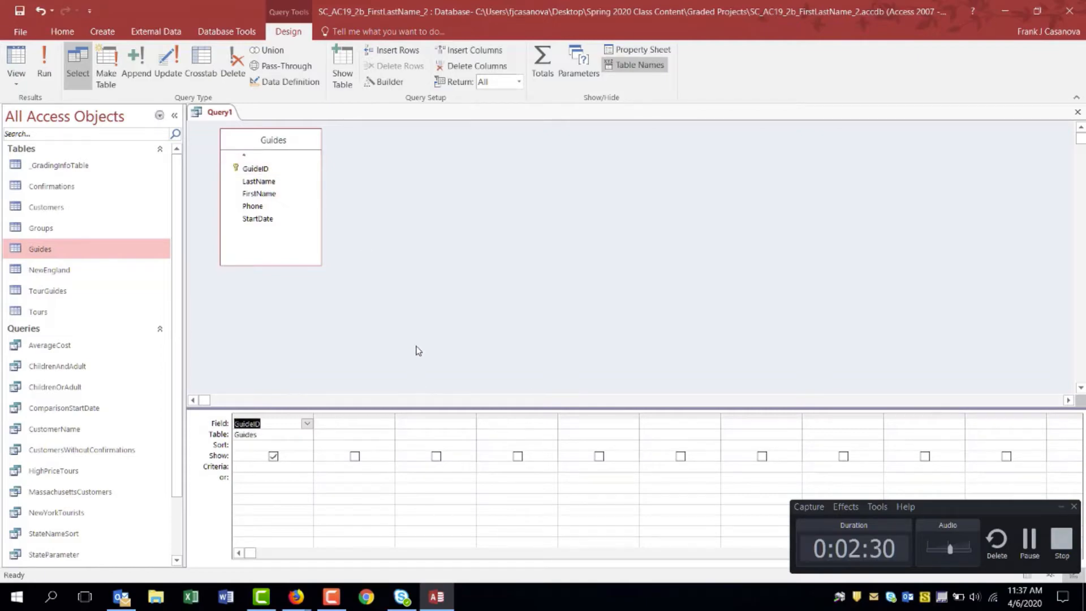
double_click(281, 195)
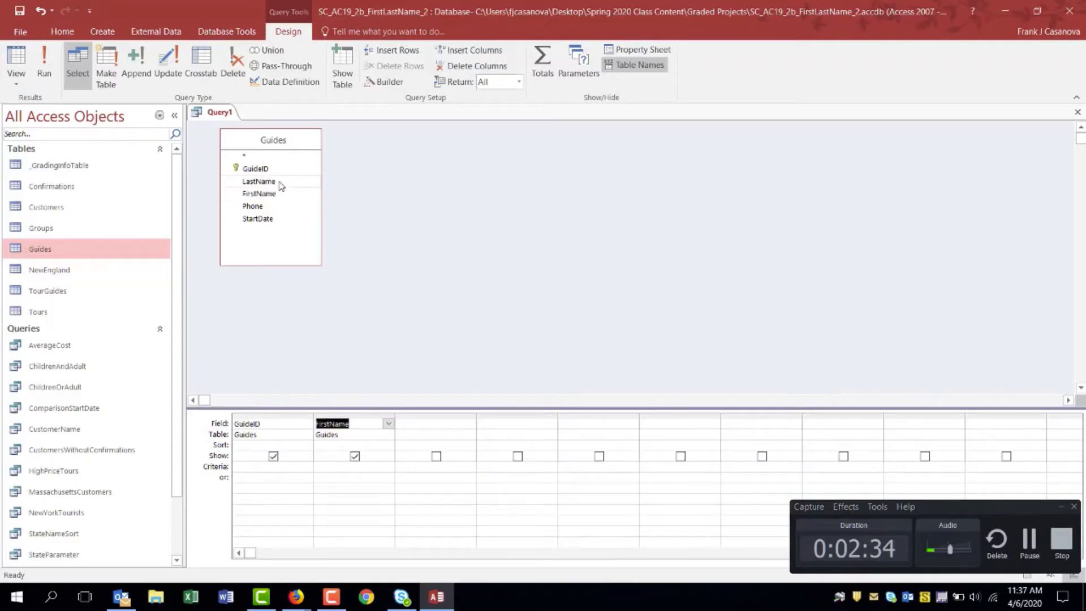
double_click(284, 184)
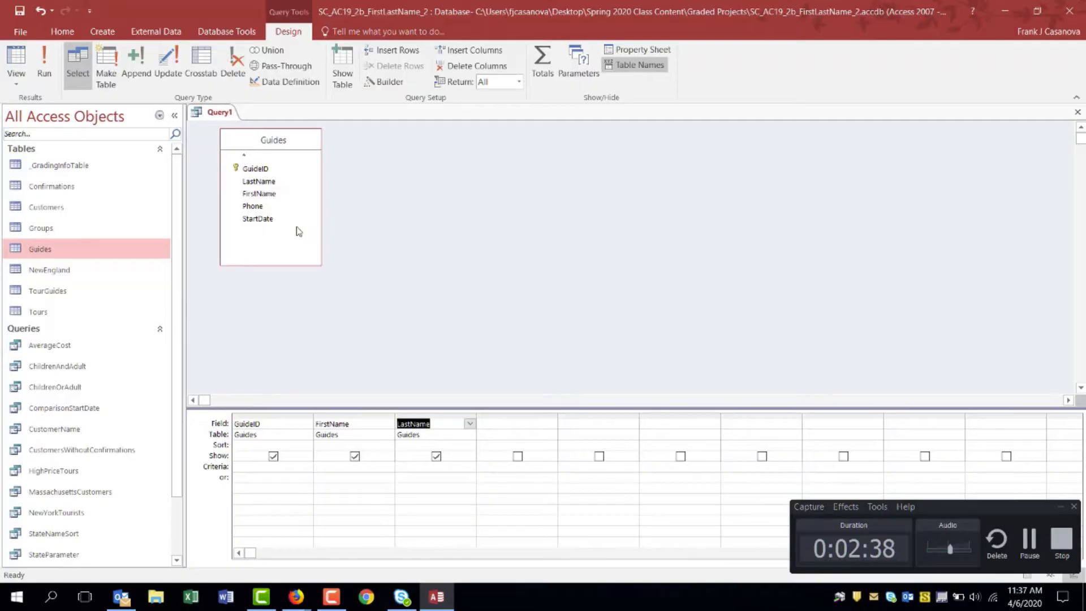
double_click(280, 222)
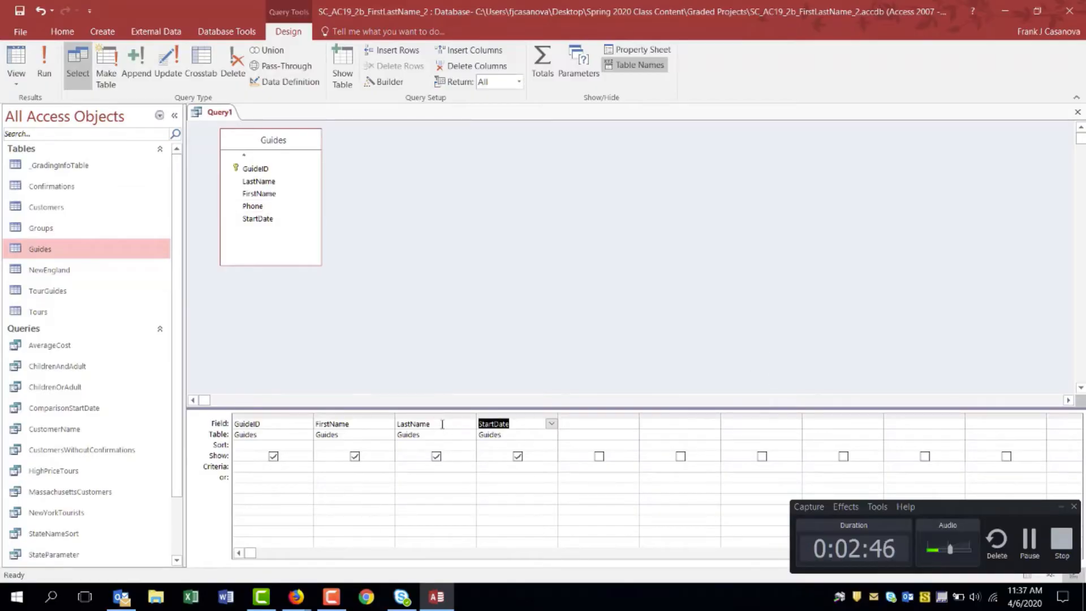
Step: Sort the query in ascending order by the LastName field
click(423, 446)
click(470, 445)
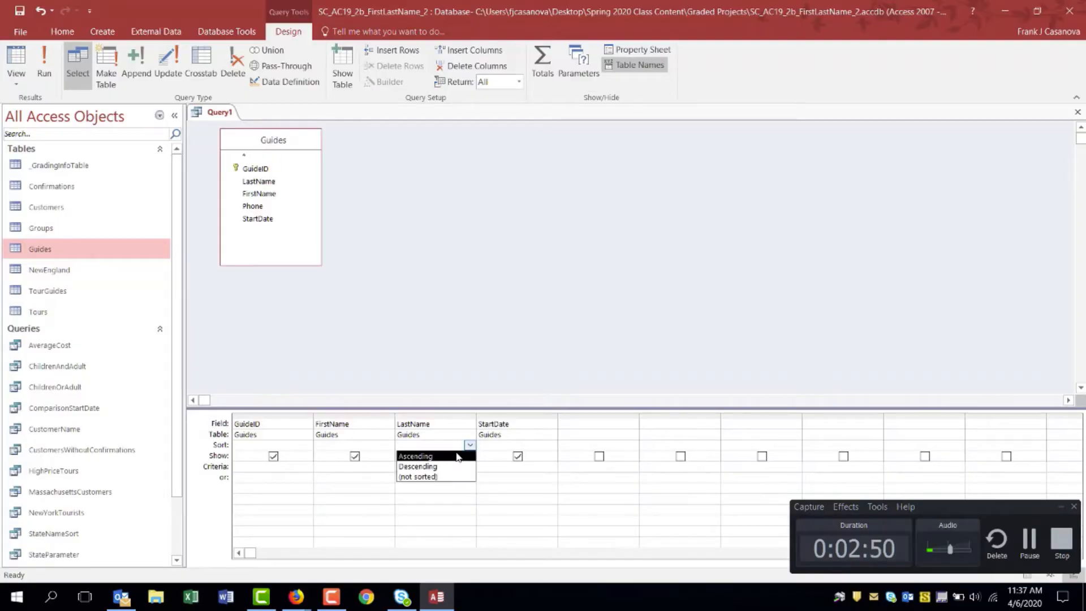
click(457, 456)
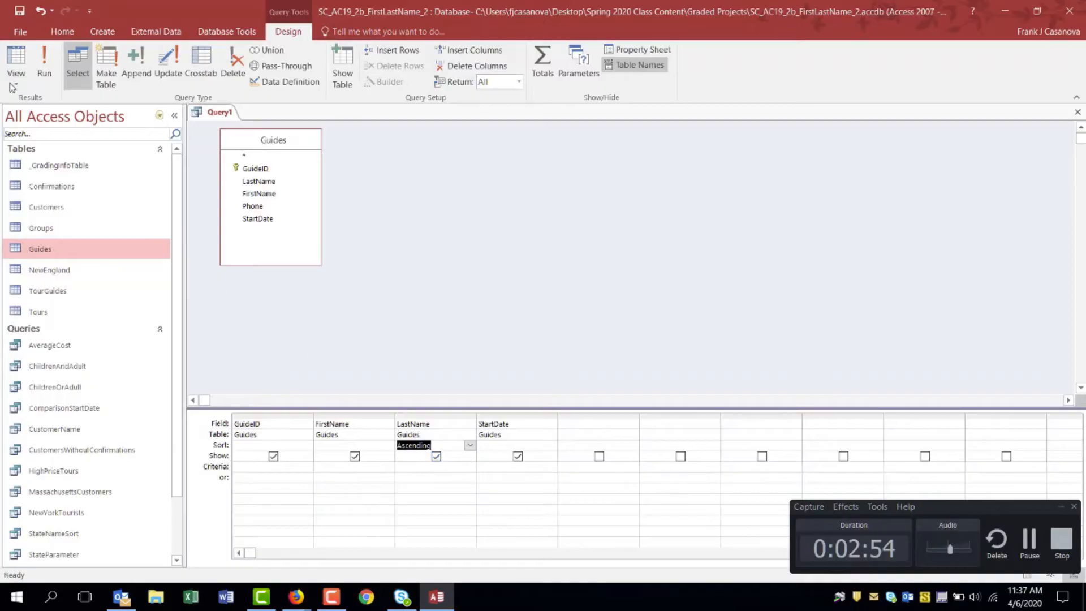
Step: Save the query as GuideLastNameSorted and run it to check the sorted records, closing it when done
click(19, 10)
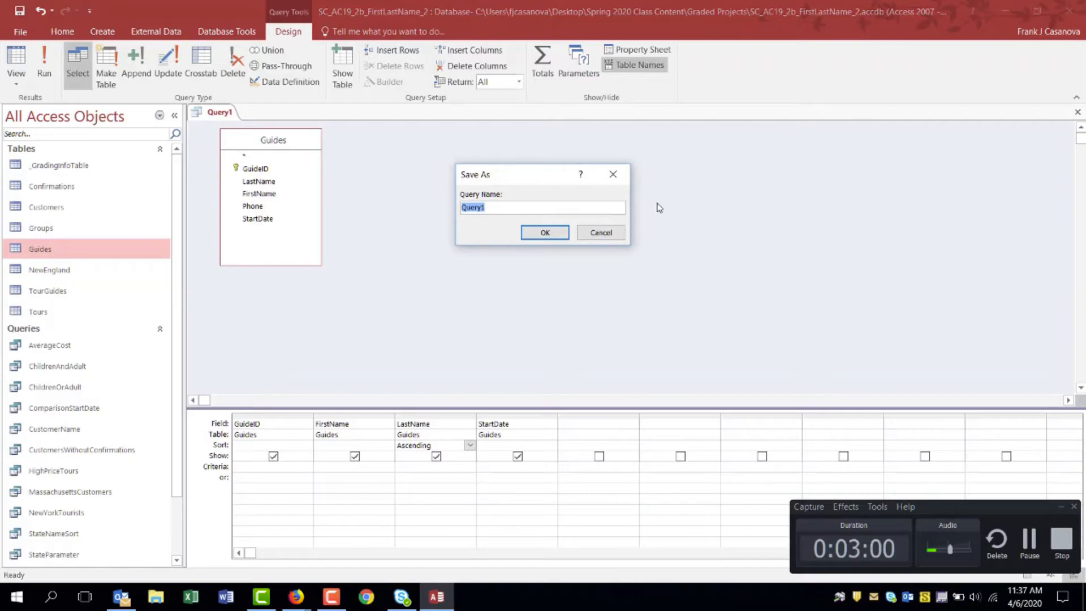
text(GuideLastNameSorted)
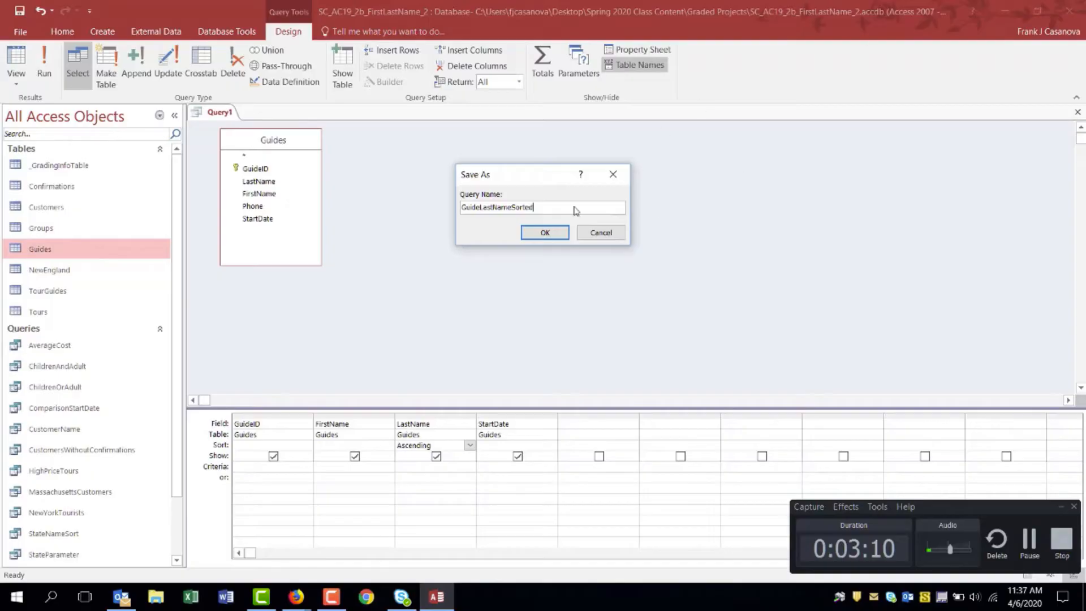
click(537, 237)
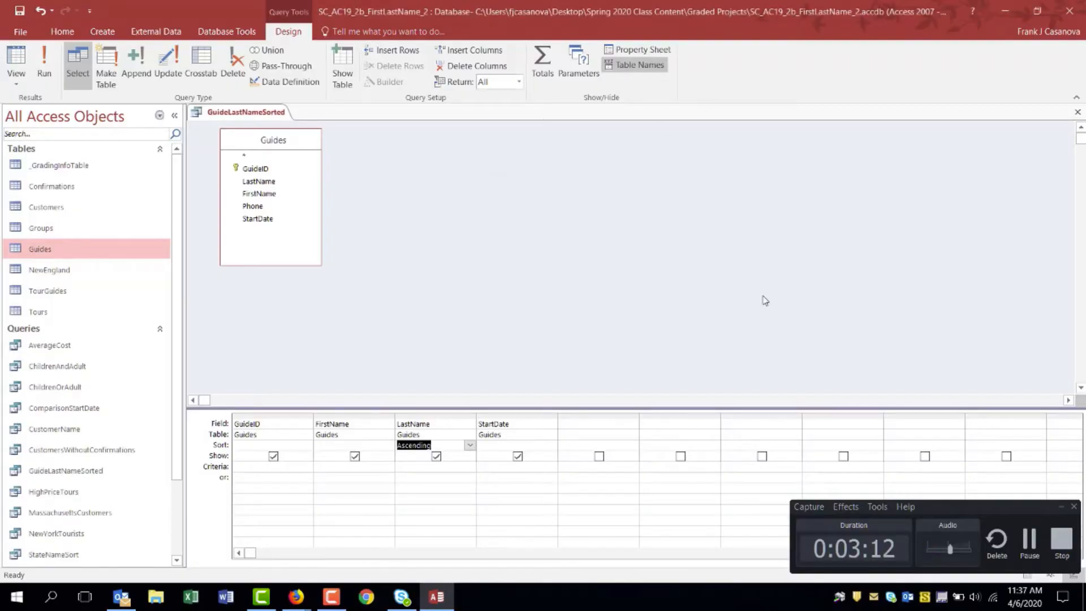
click(44, 74)
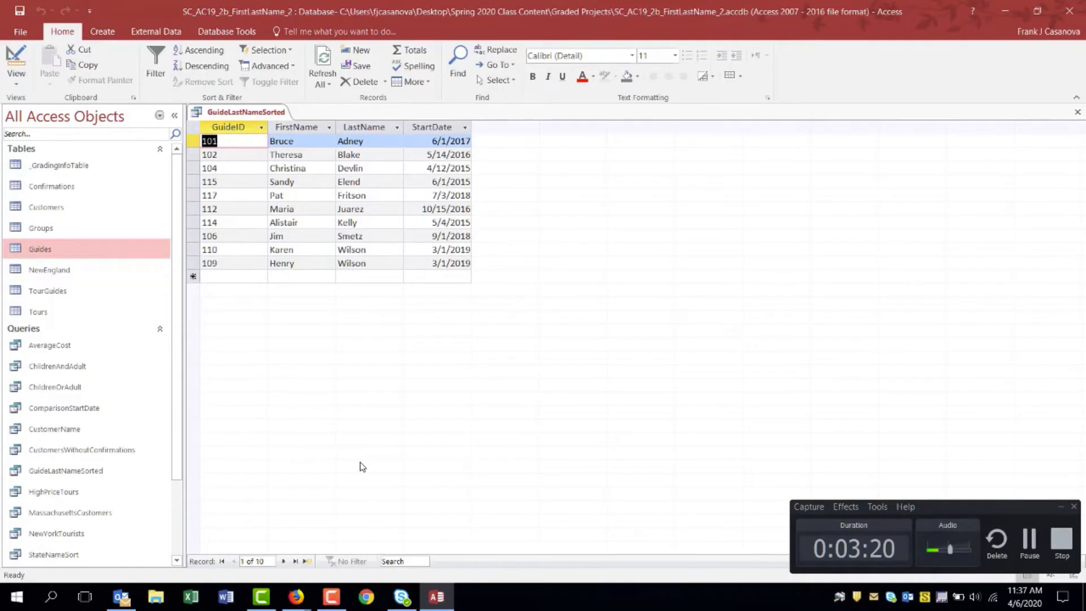
click(1077, 113)
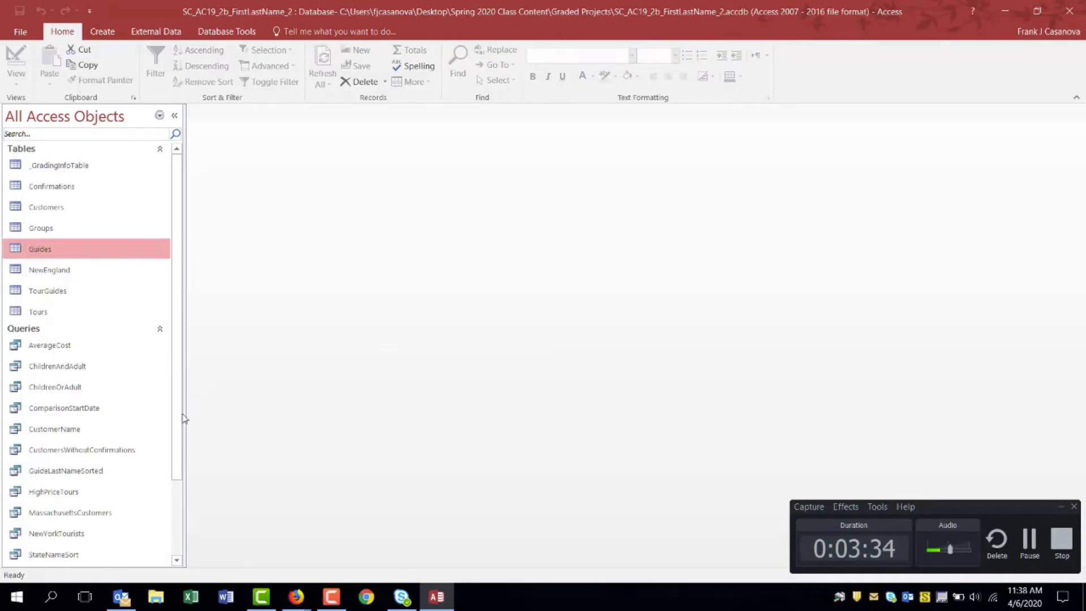
Step: Open the HighPriceTours query and switch it to Design View
drag(173, 433, 180, 460)
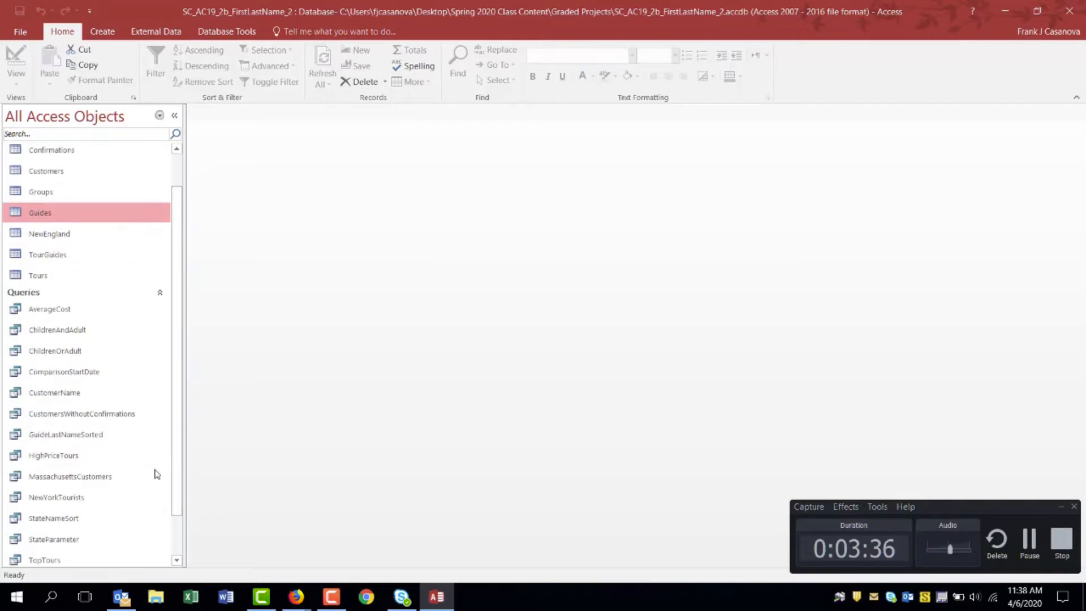
click(92, 462)
double_click(56, 455)
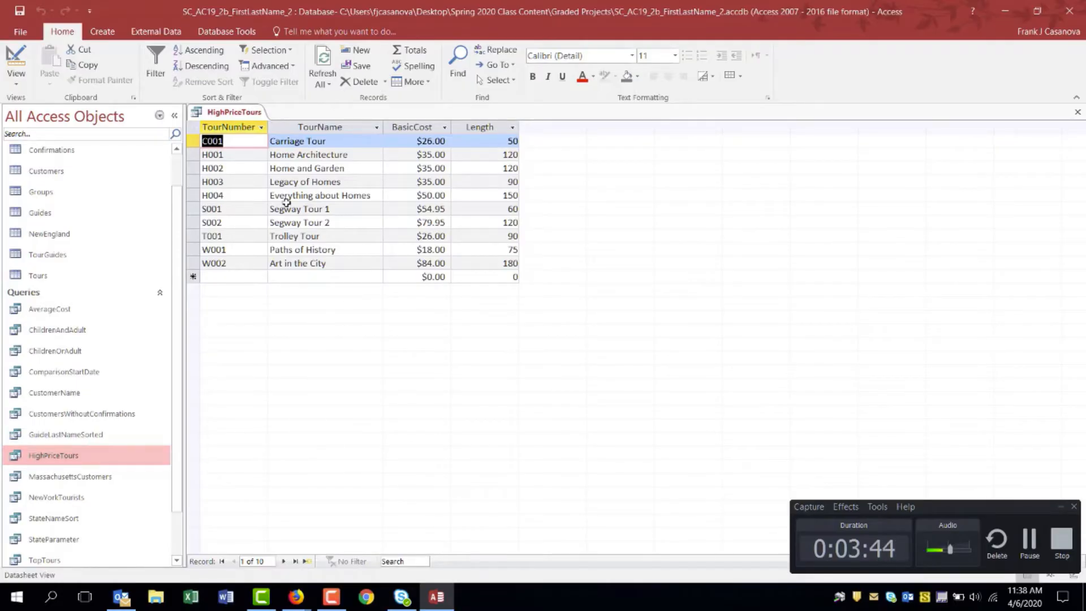
click(16, 57)
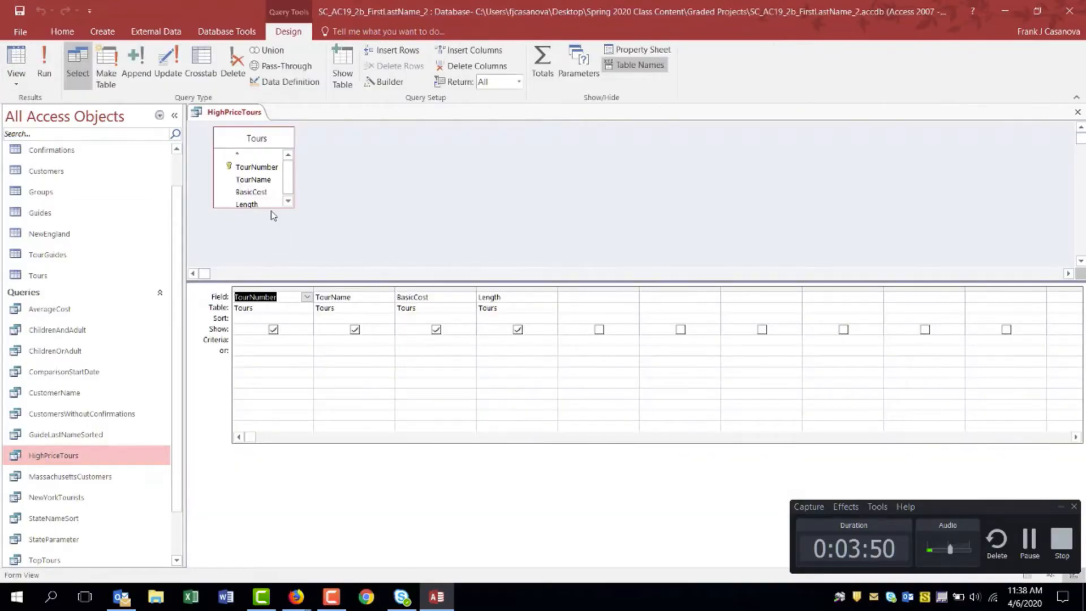
Step: Enlarge the Tours field list and its design area, and delete the Length field from the HighPriceTours query design grid
drag(271, 207, 271, 234)
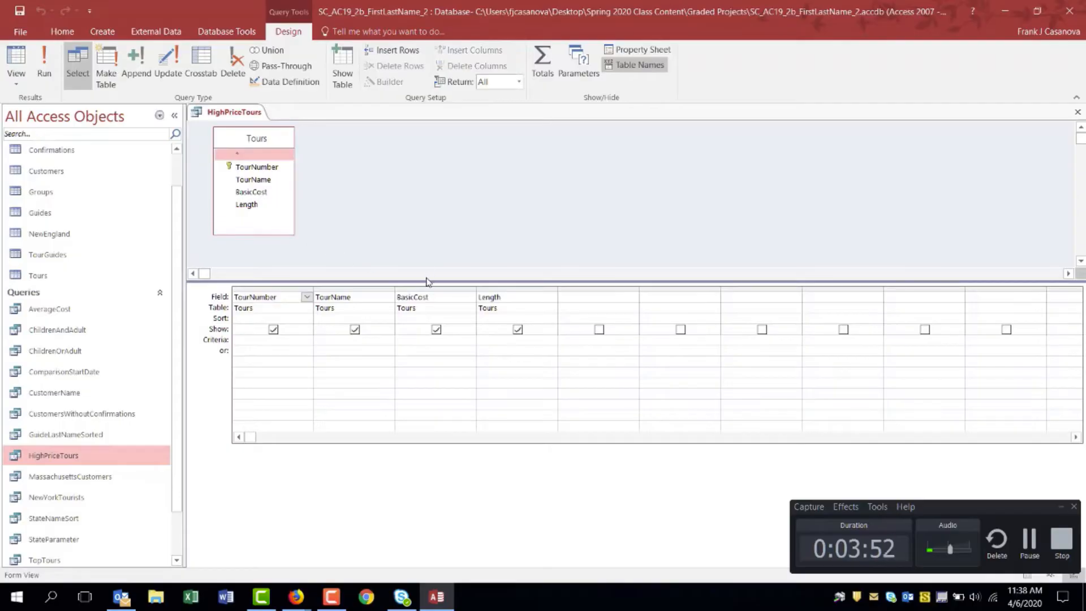
drag(427, 364, 427, 364)
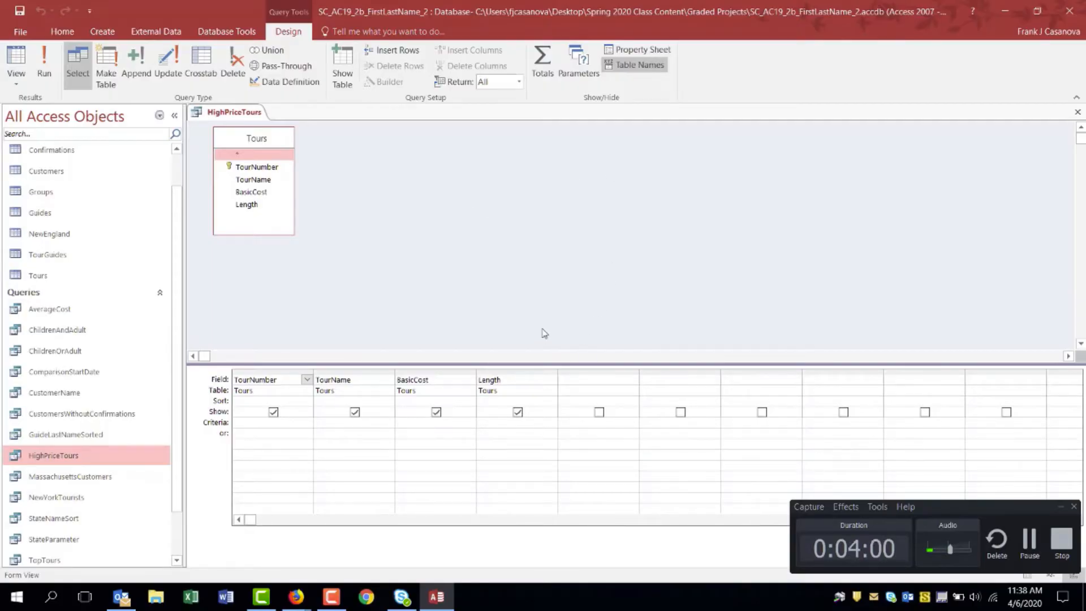
click(508, 372)
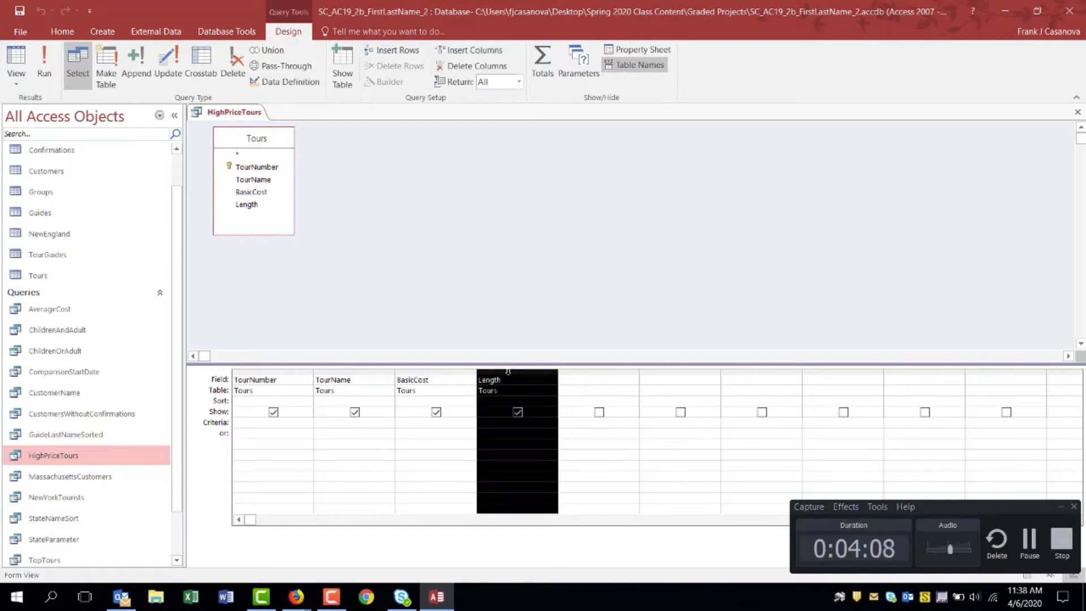
key(Delete)
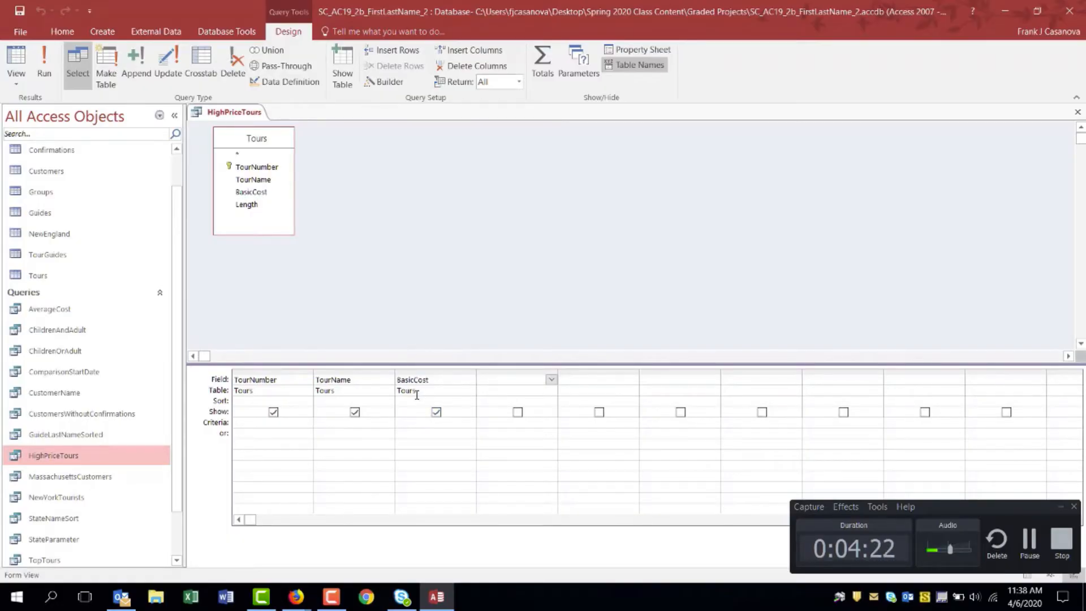
Step: Set the BasicCost criterion to >50, and run the HighPriceTours query, closing it when done
click(421, 425)
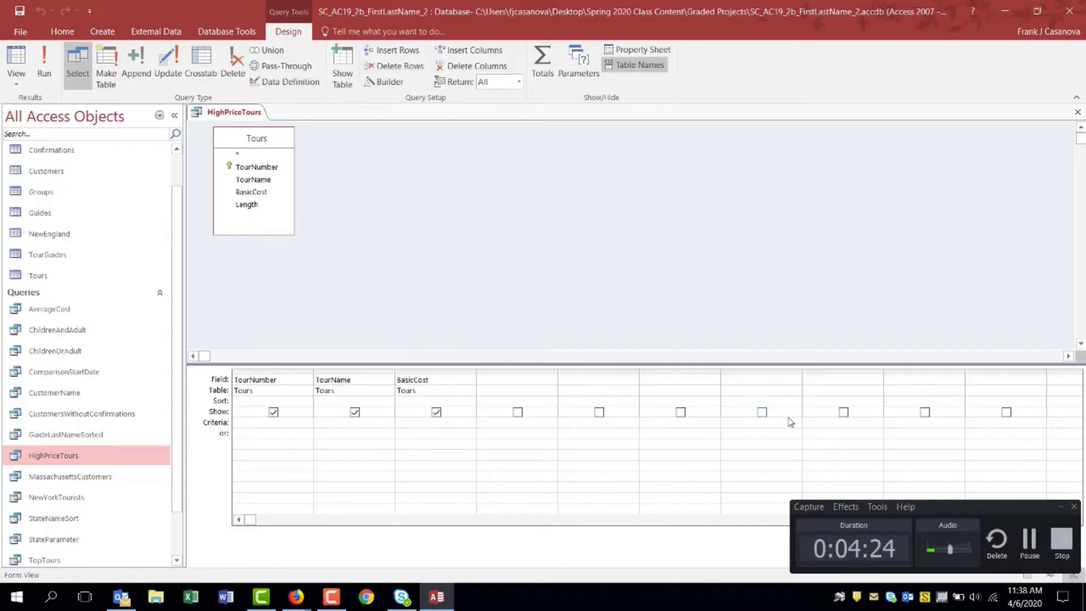
text(>50)
click(49, 62)
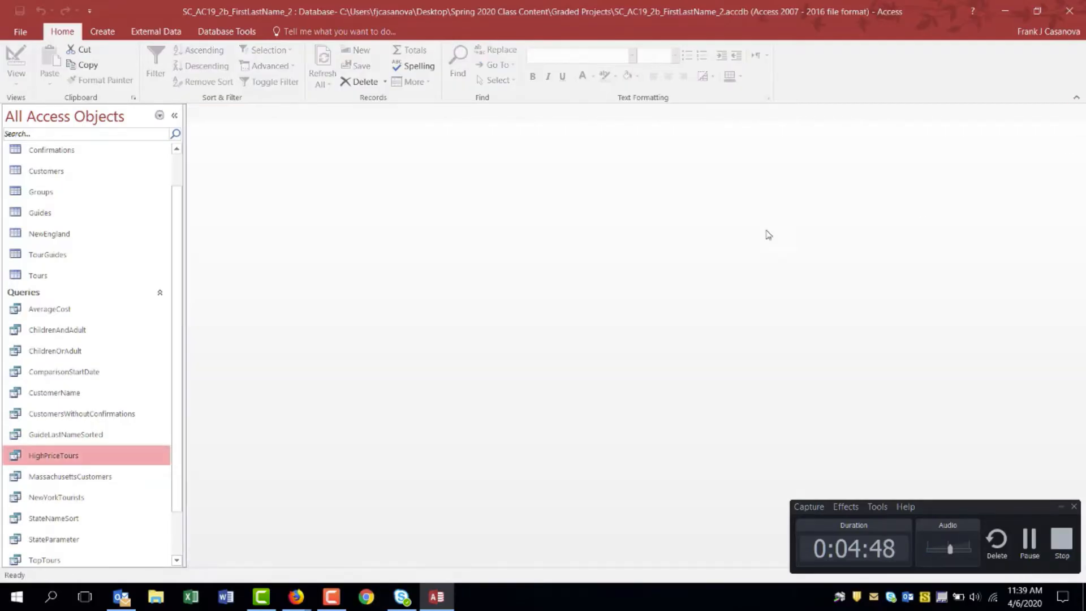
click(1077, 112)
Step: Open the ChildrenOrAdult query in Design View and set the NumAdult criterion to 1
double_click(81, 353)
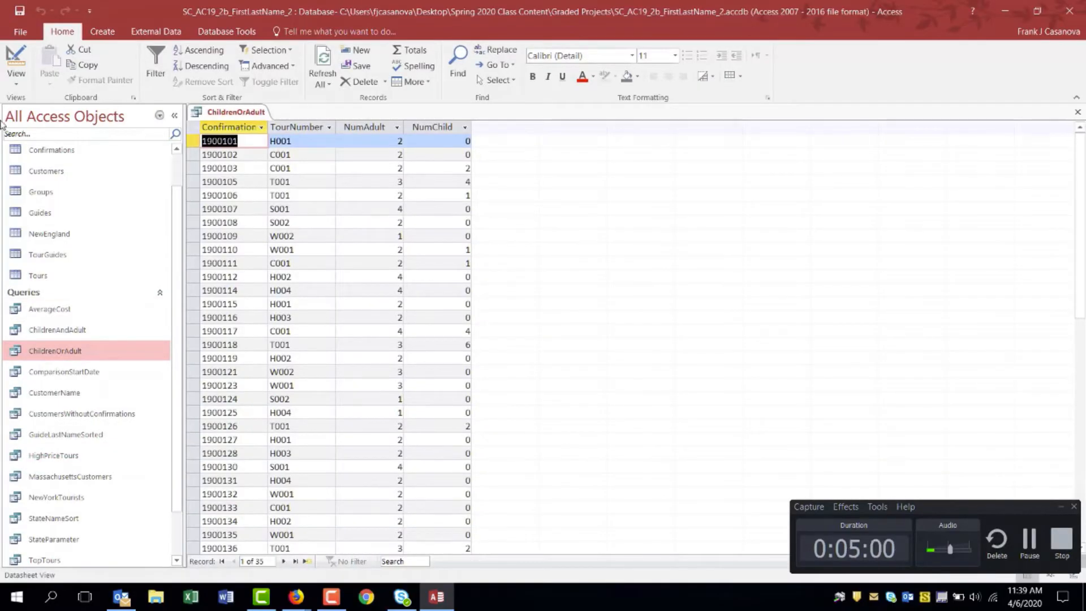
click(19, 55)
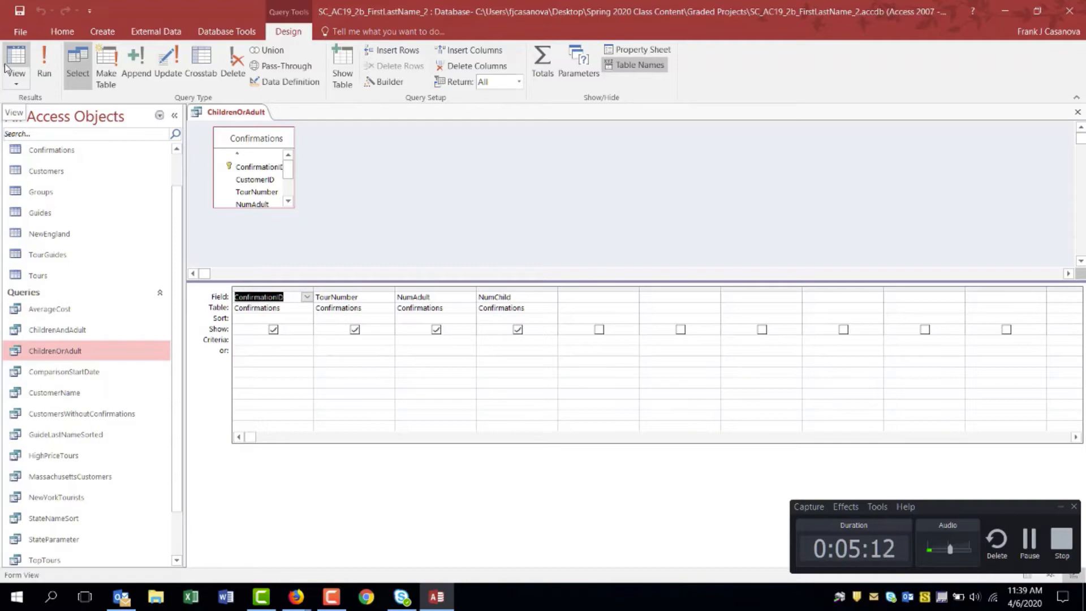
click(428, 340)
text(1)
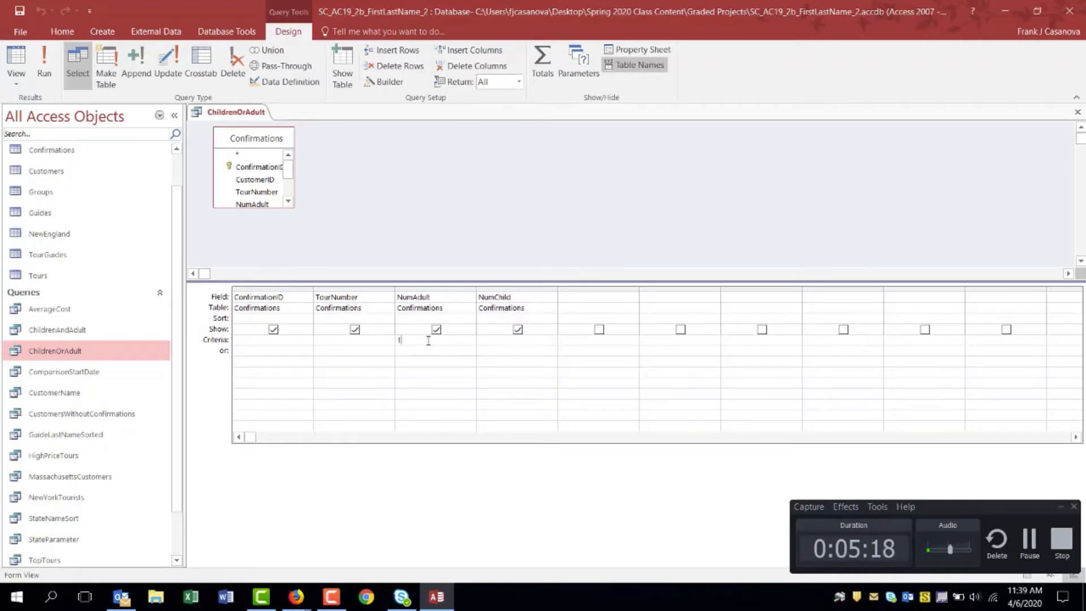
Step: Add 1 as an OR criterion for NumChild, and save and run the ChildrenOrAdult query, closing it when done
click(498, 341)
text(1)
key(BackSpace)
key(Down)
text(1)
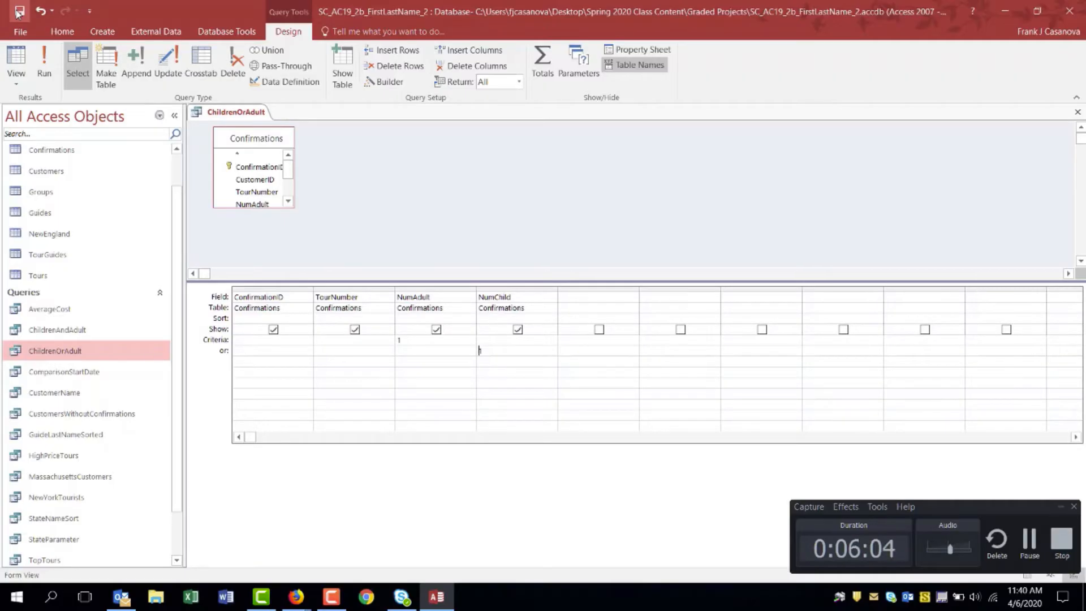
click(22, 57)
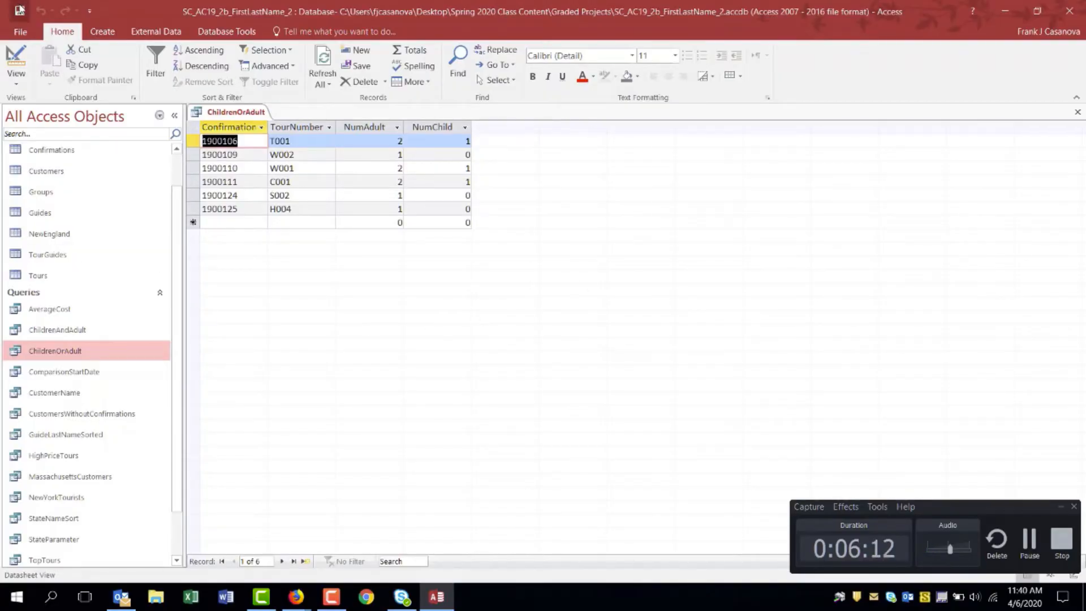
click(1078, 114)
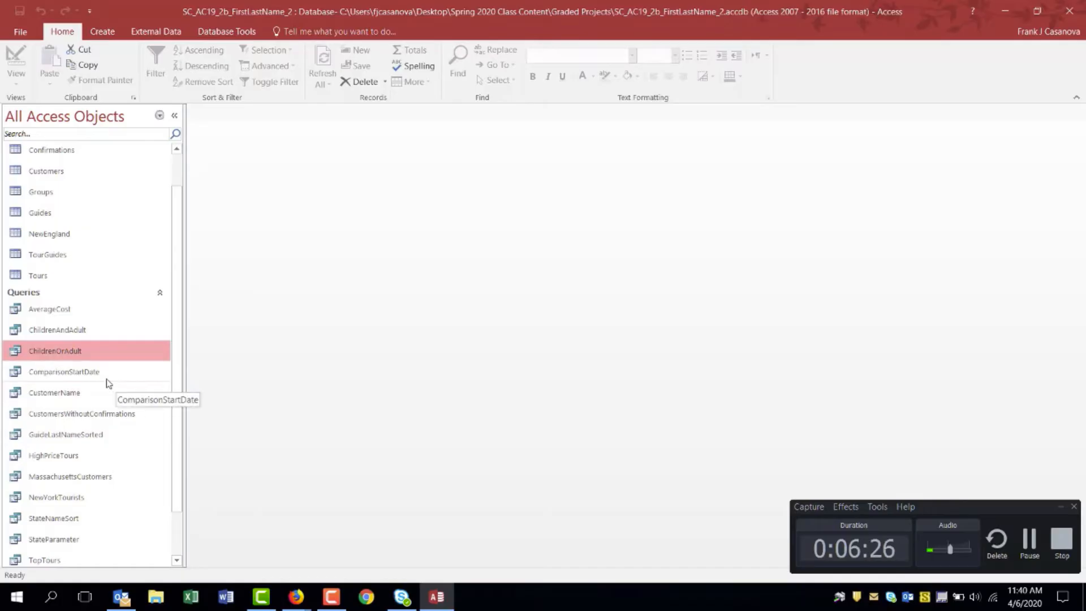
Step: Open the ComparisonStartDate query in Design View and add the FirstName field between LastName and StartDate
double_click(106, 373)
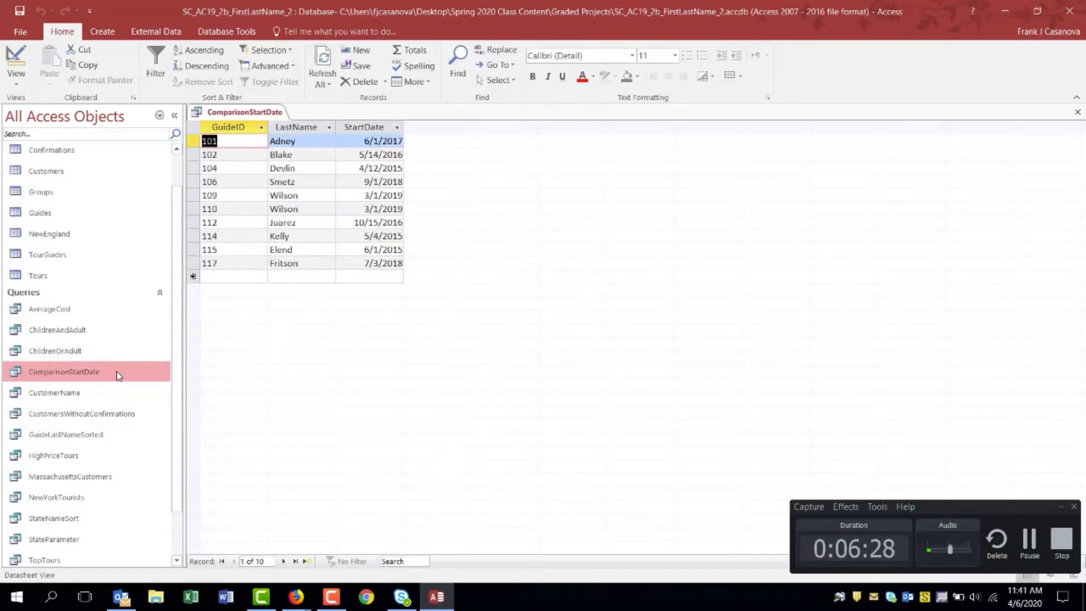
click(16, 56)
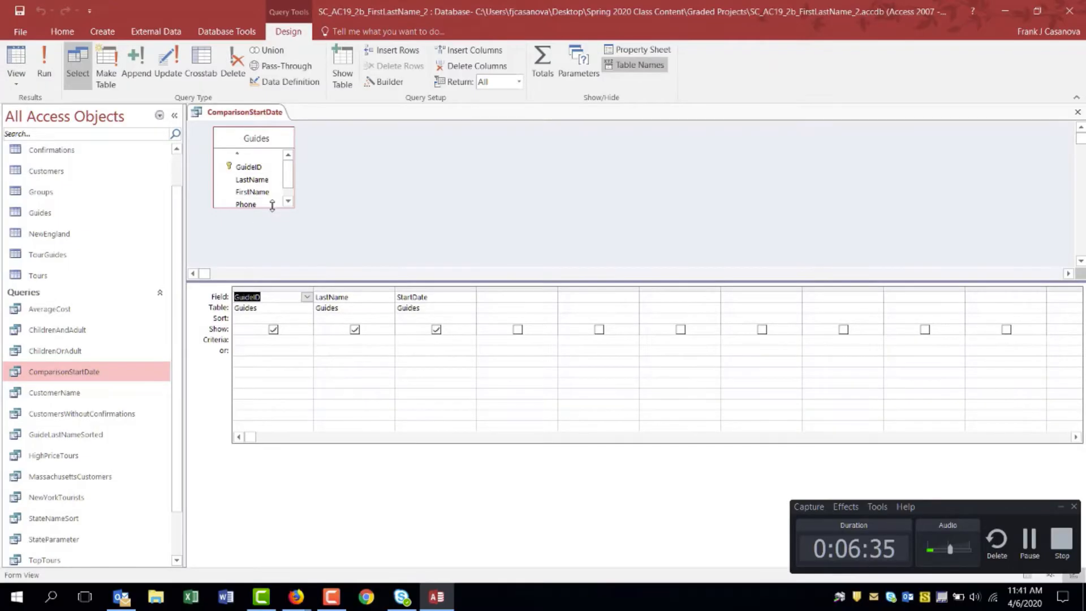
drag(272, 207, 274, 245)
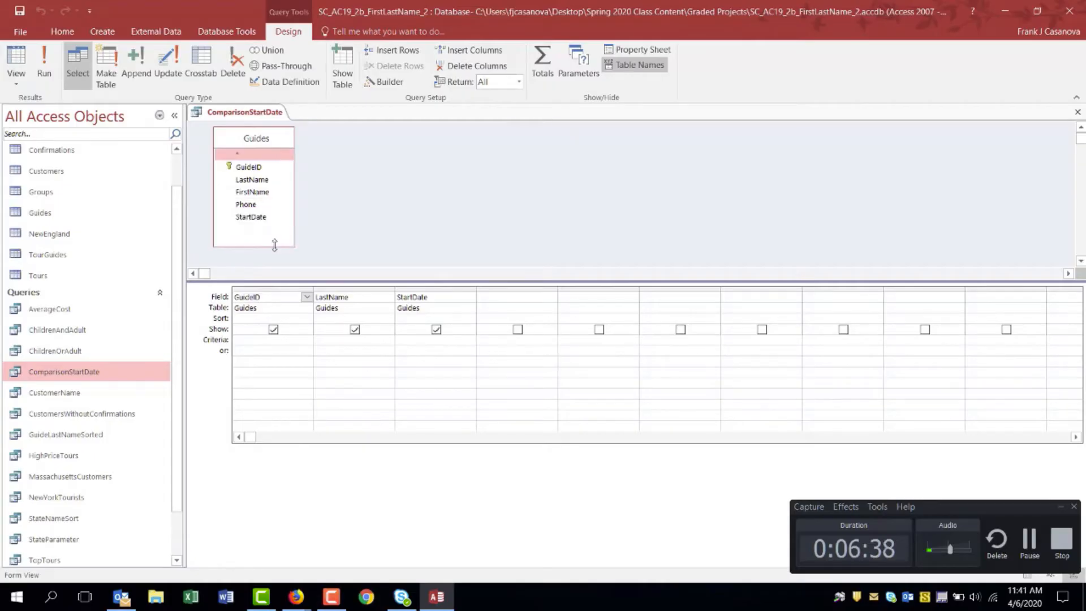
double_click(264, 193)
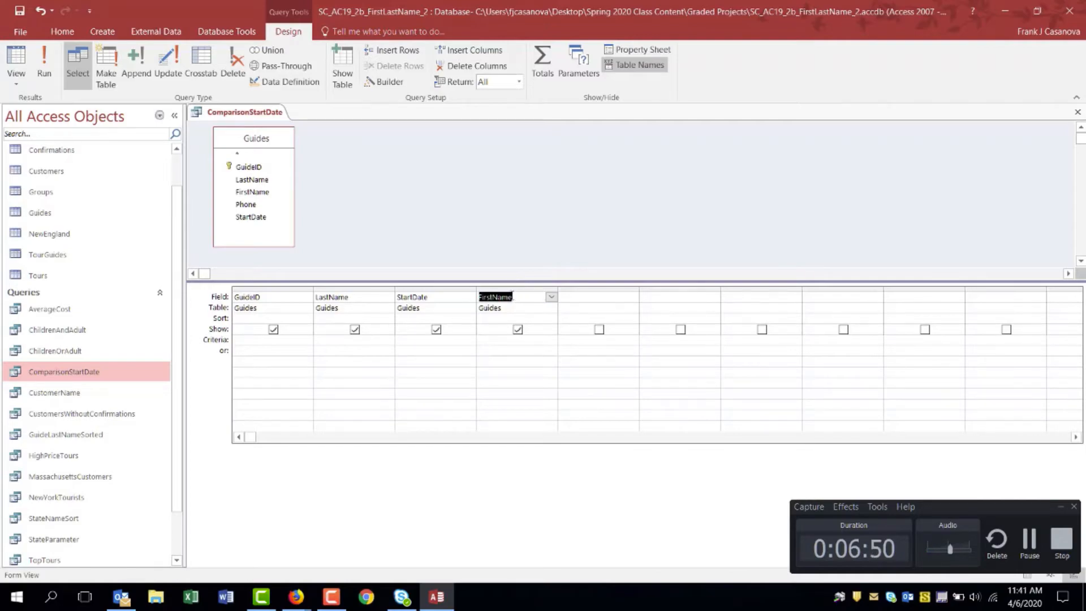
click(511, 289)
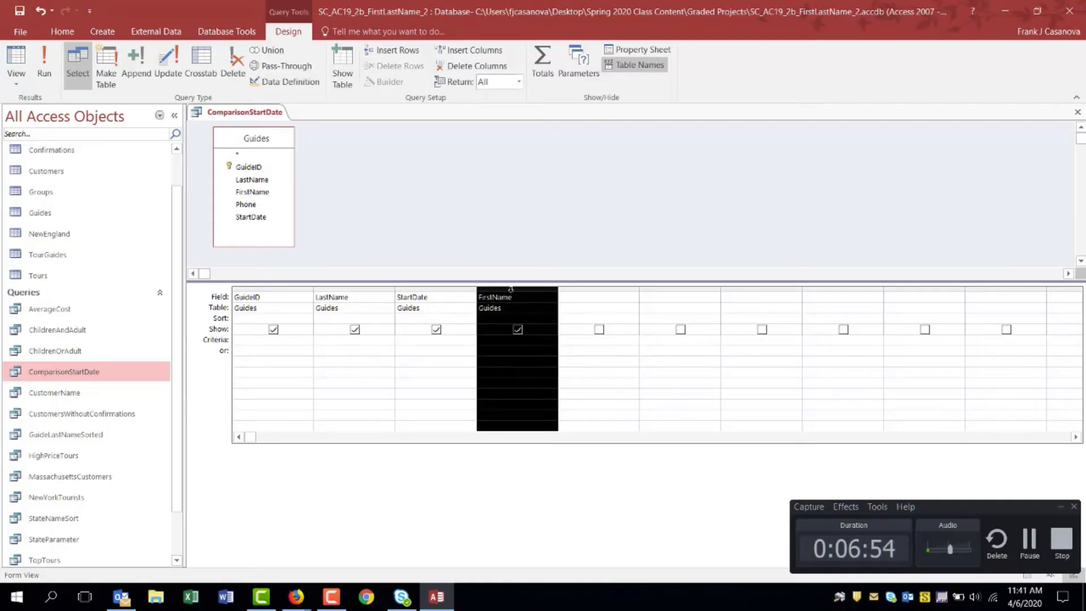
drag(512, 289, 512, 289)
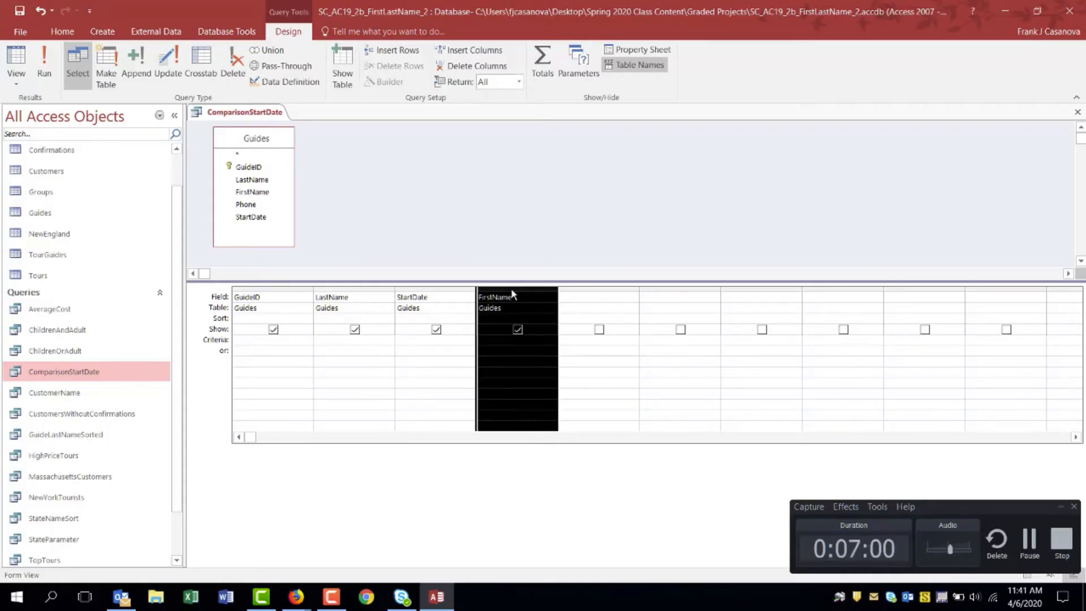
drag(511, 289, 416, 301)
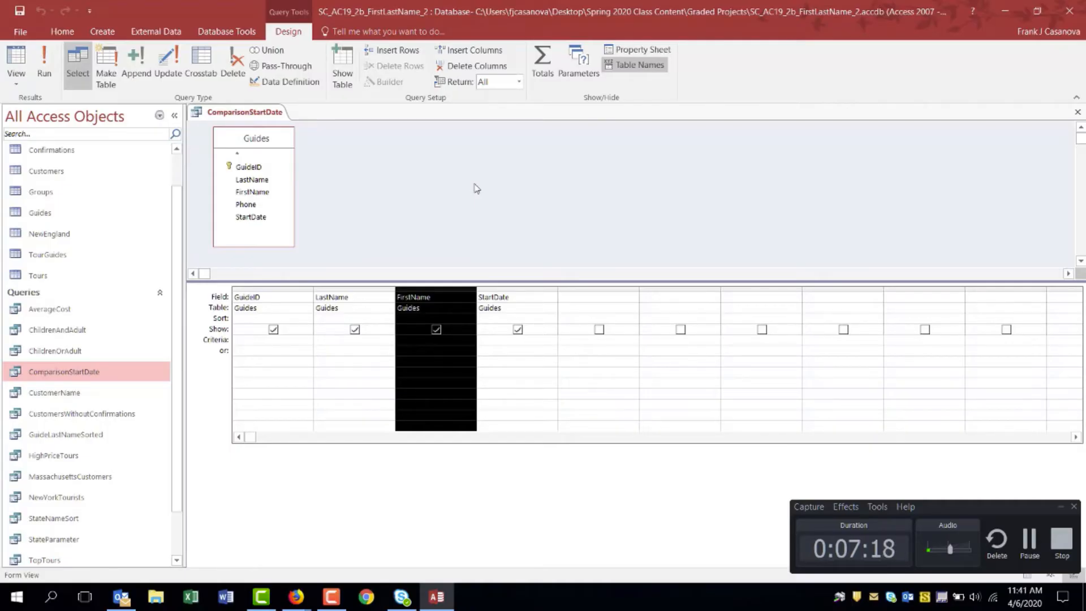
Step: Set the StartDate criterion to <#1/1/2016#
click(494, 343)
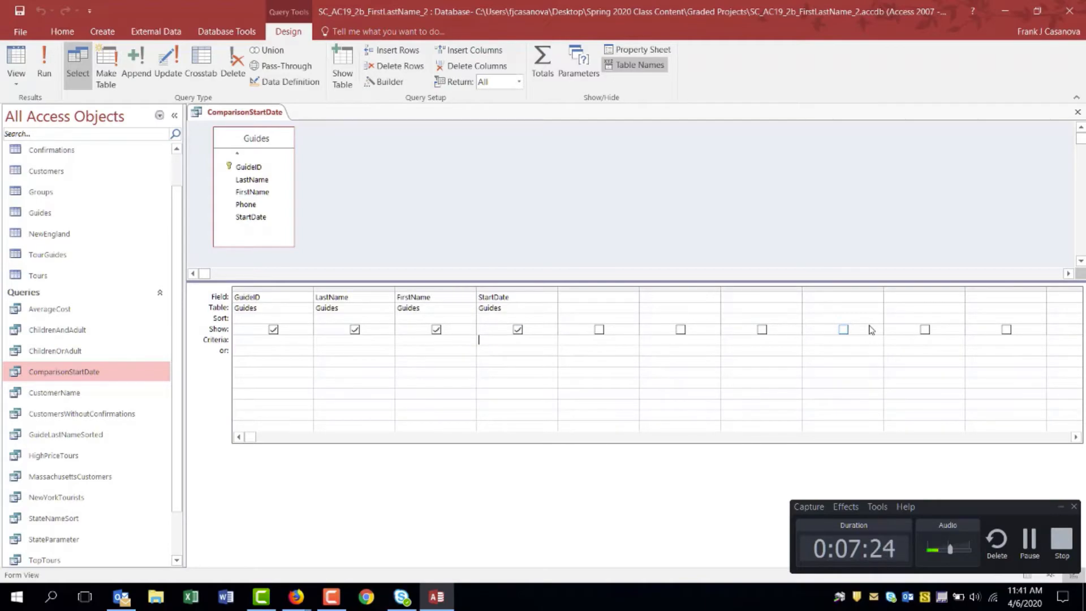
text(<#1/1/2016#)
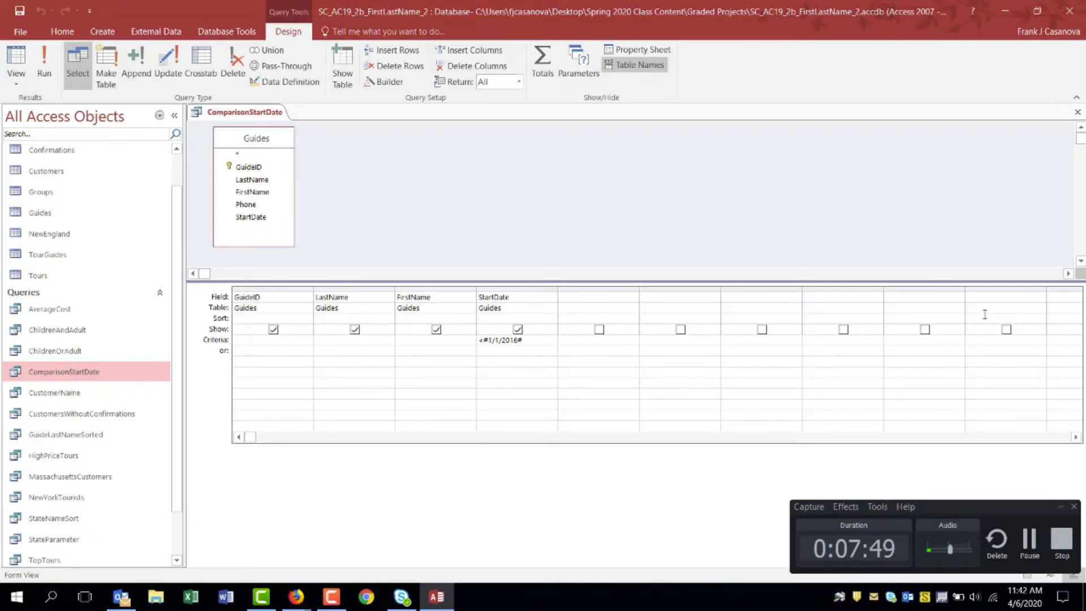
Step: Set the StartDate field's format property to Medium Date and its caption to DateHired
click(526, 301)
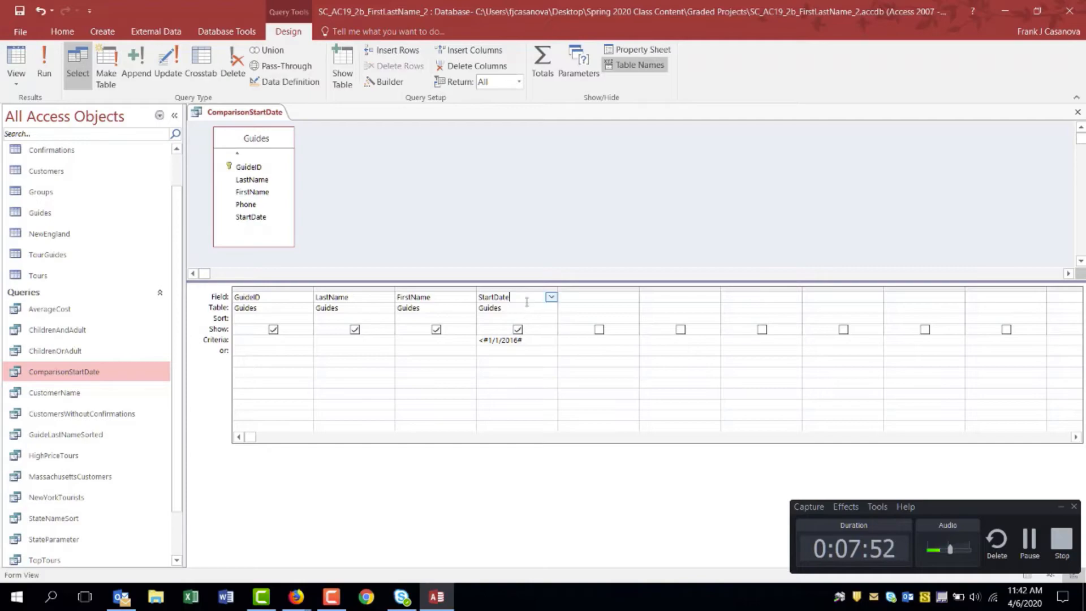
click(640, 53)
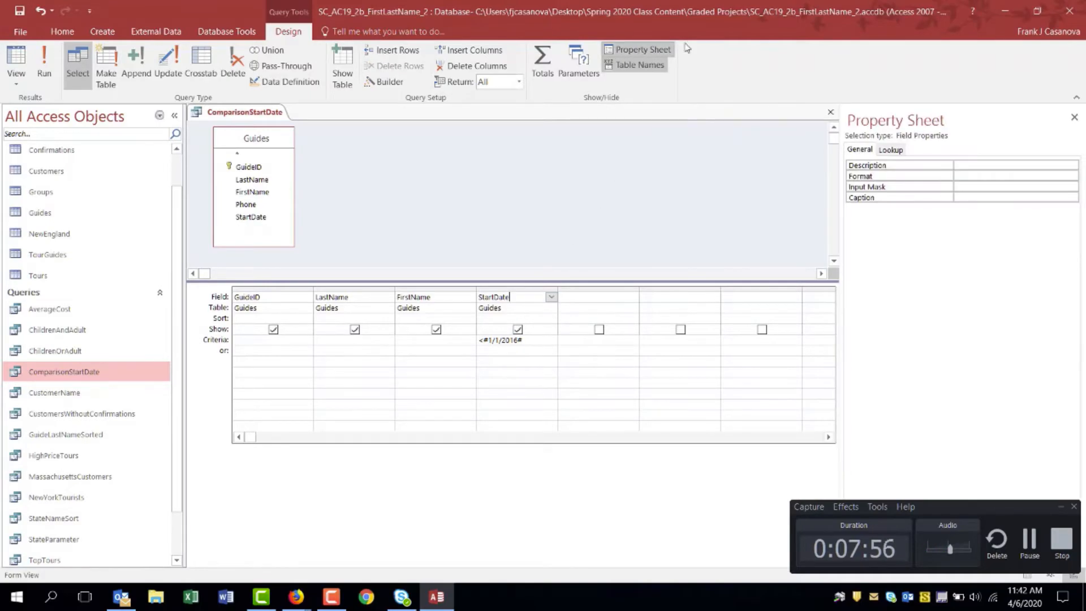
click(965, 176)
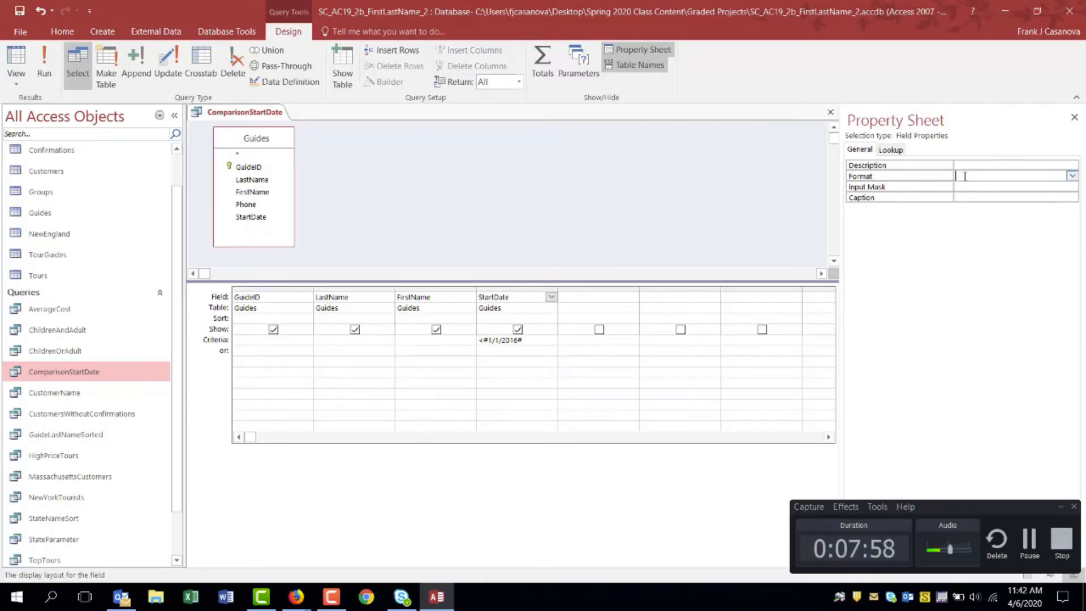
click(1072, 176)
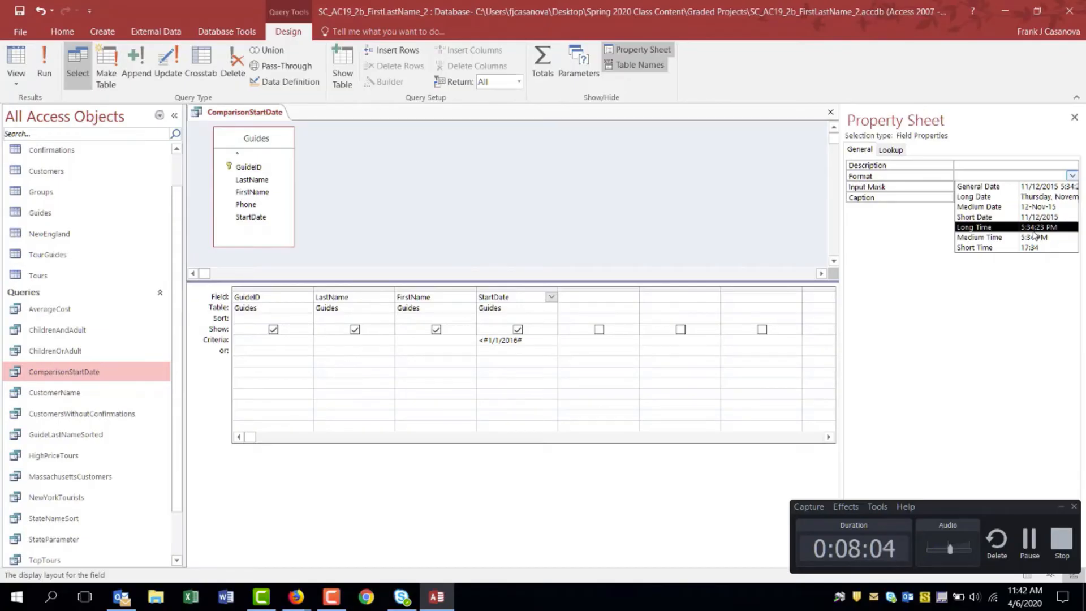
click(1012, 207)
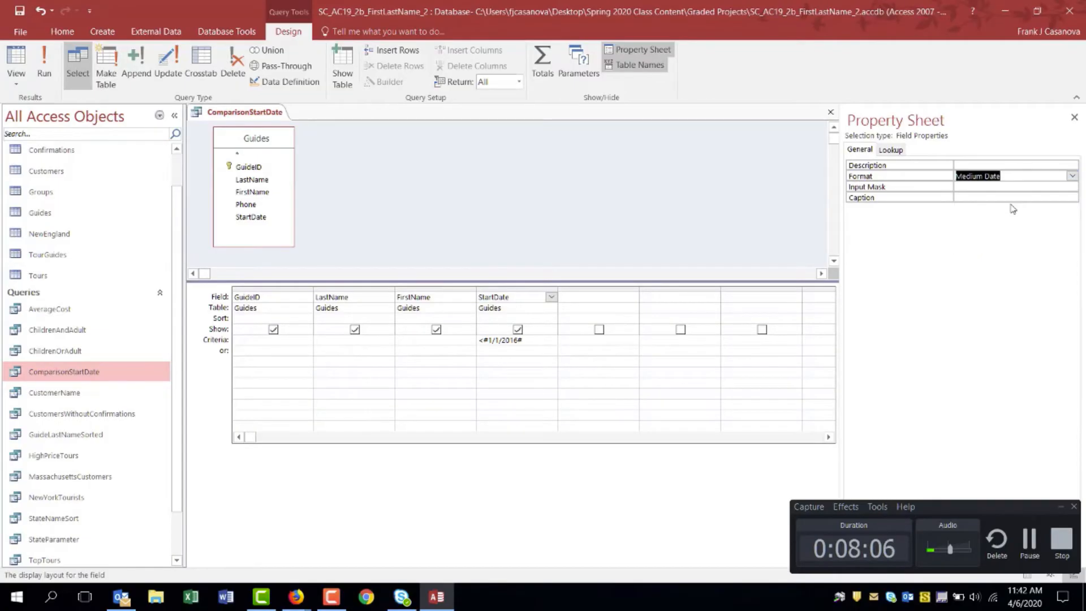
click(978, 197)
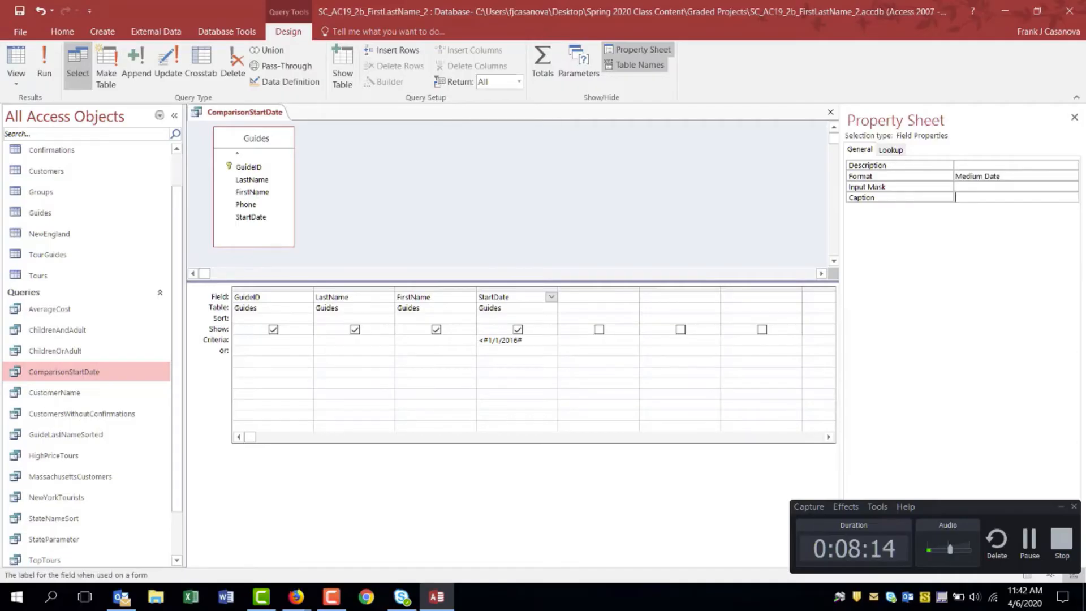
text(DateHired)
Step: Save and run the ComparisonStartDate query to check its records, and close it
click(22, 11)
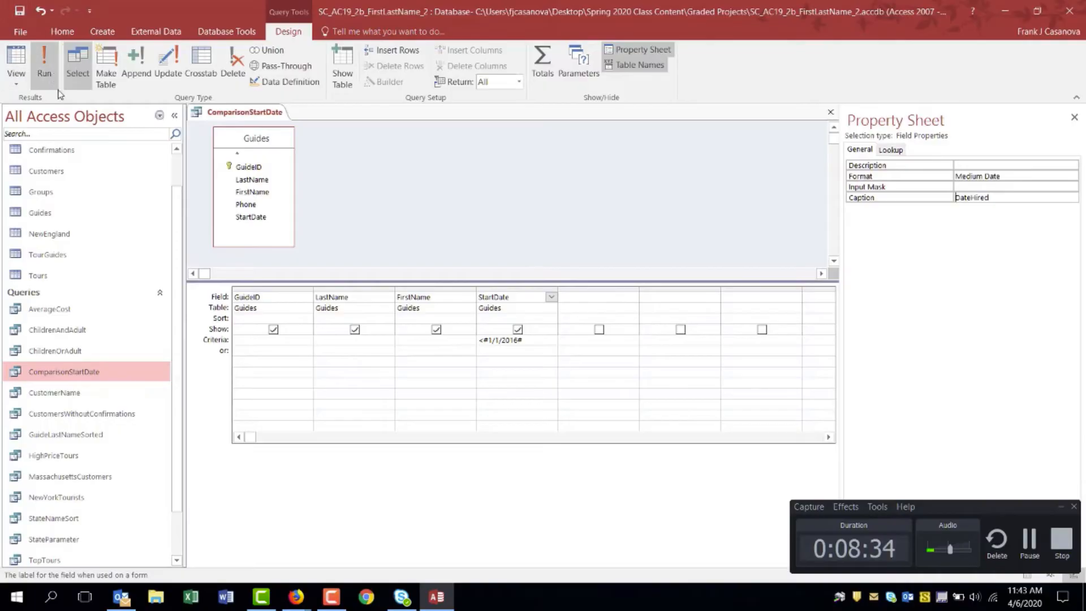
click(54, 52)
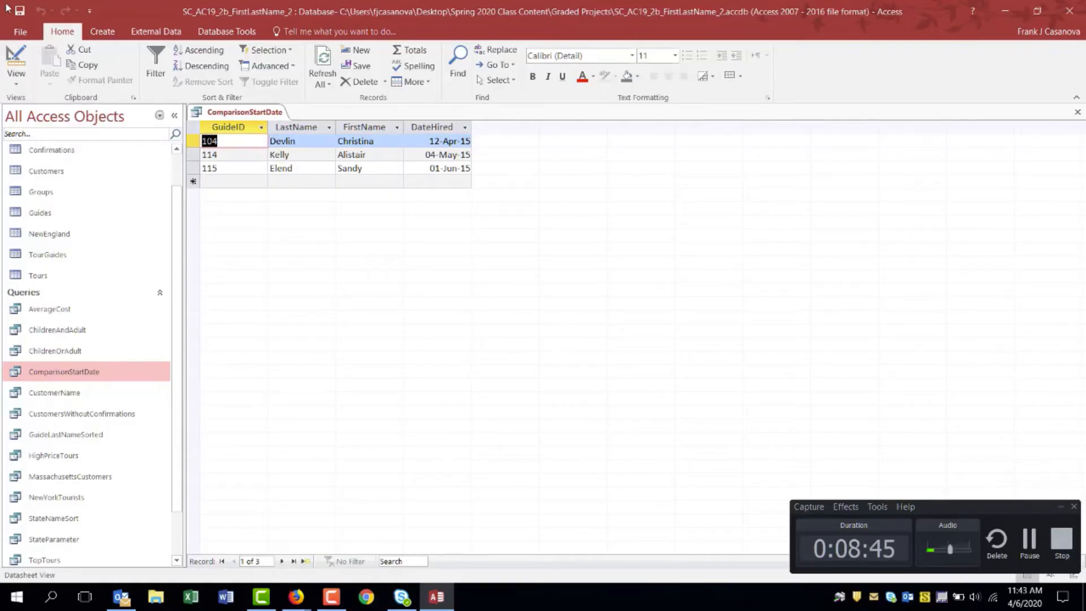
click(1077, 112)
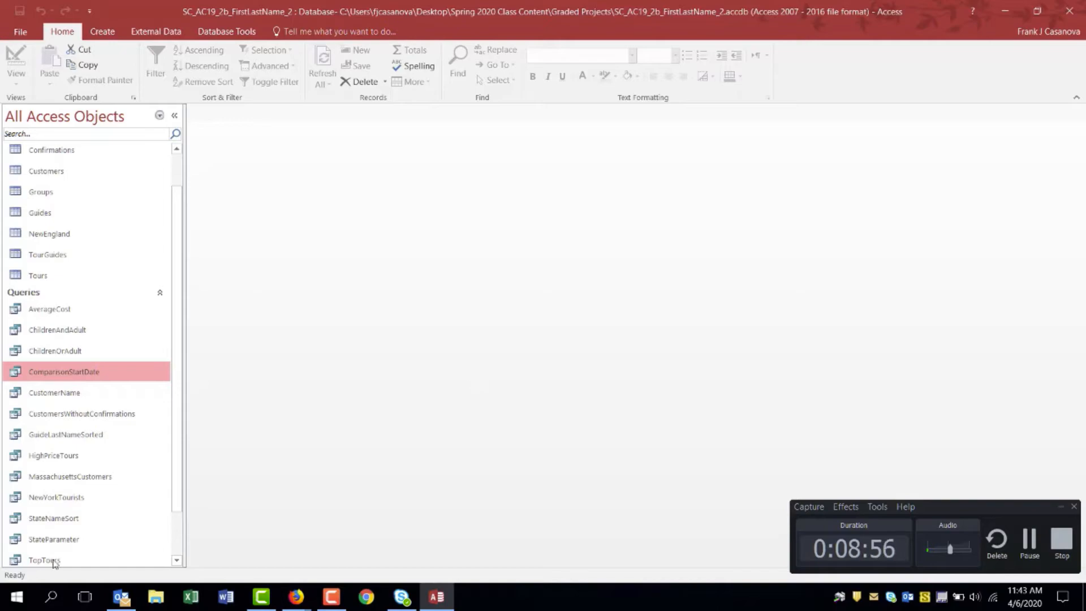
Step: Open the StateNameSort query in Design View and enlarge the Customers field list and its design area
scroll(175, 374, down, 2)
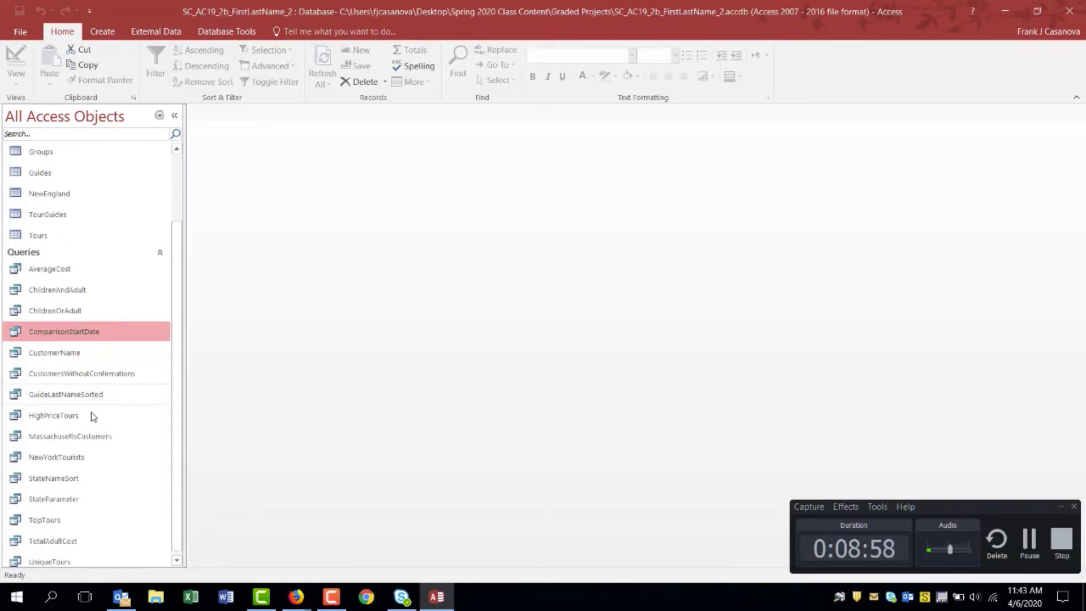
double_click(55, 479)
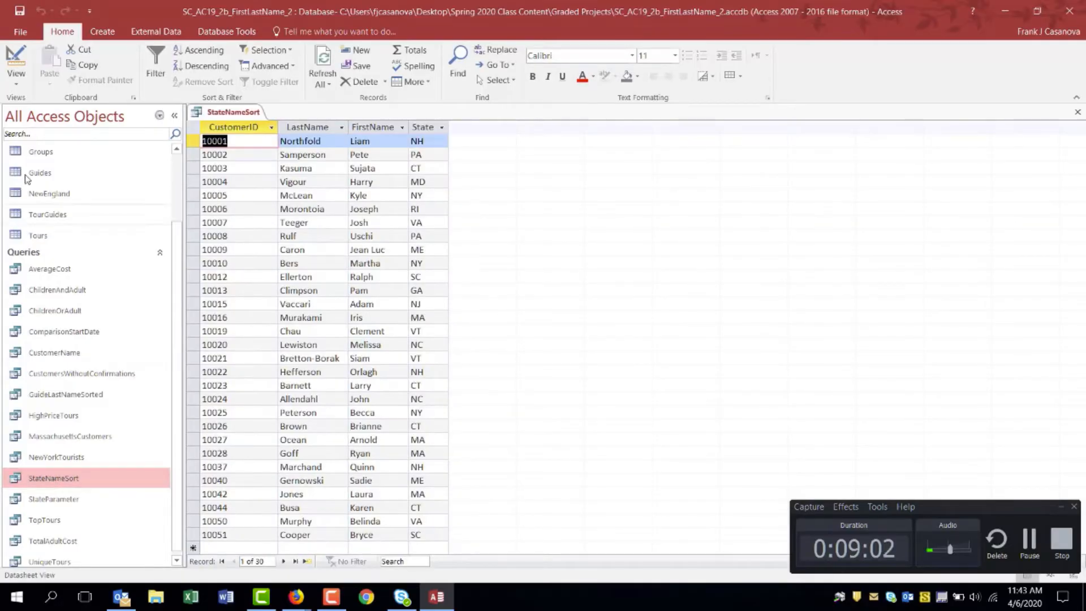
click(16, 56)
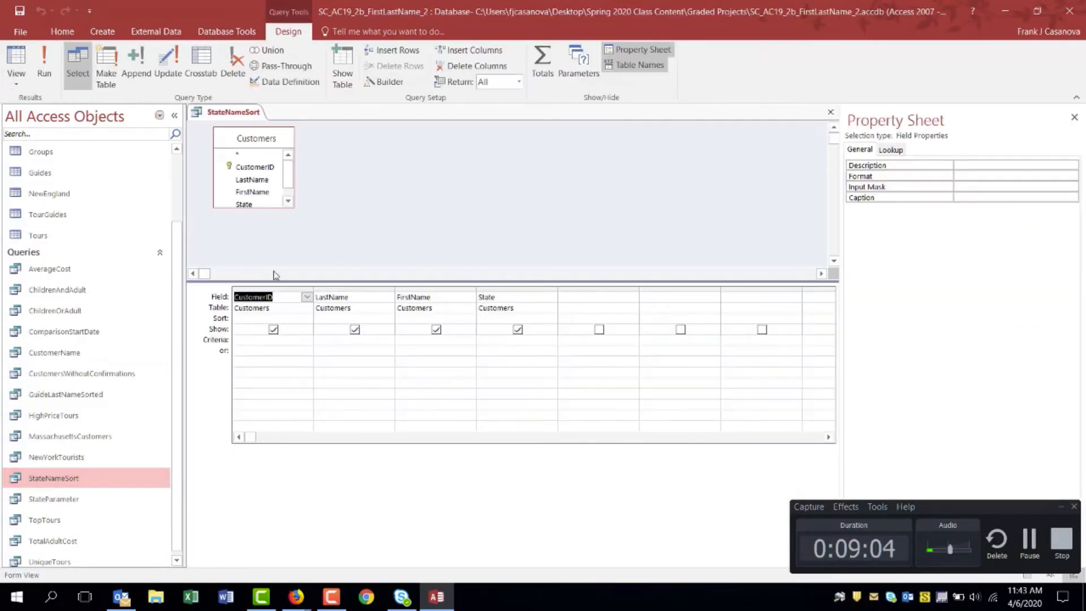
drag(260, 208, 260, 241)
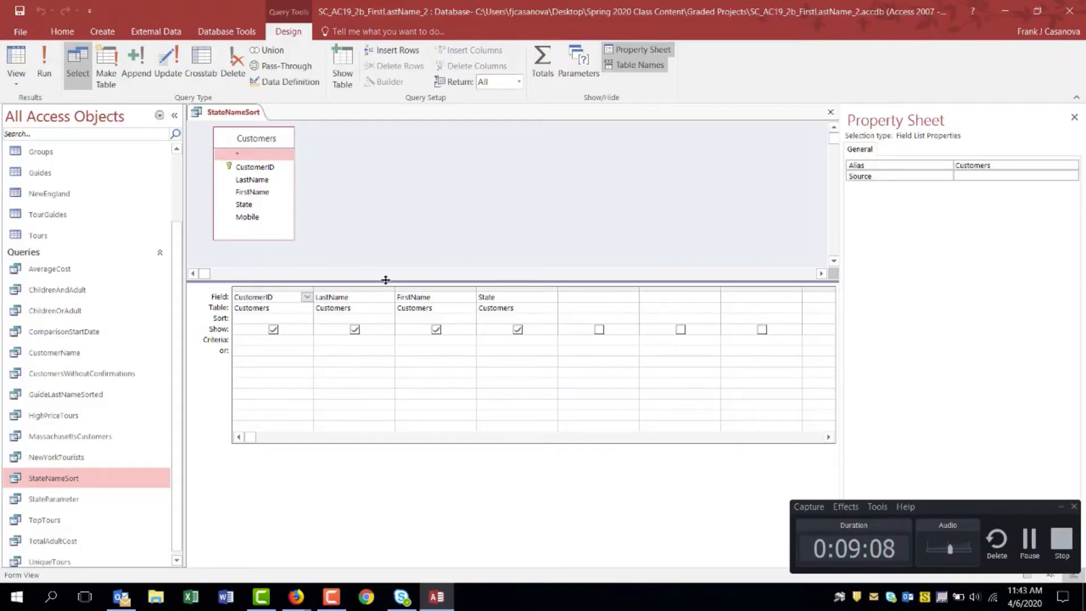
drag(387, 281, 383, 332)
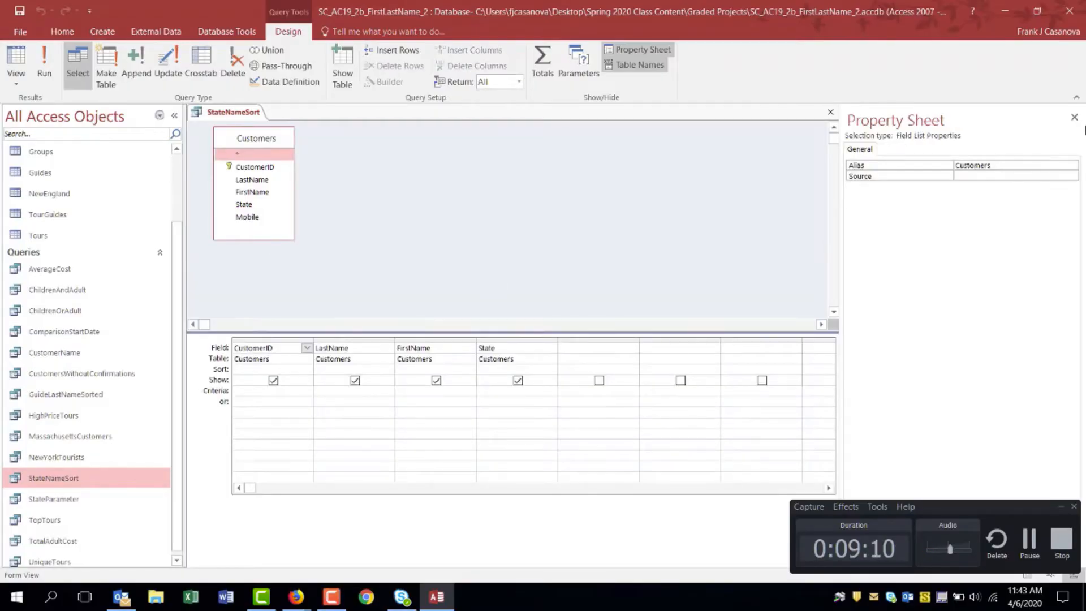
Step: Hide the field list properties and move the State field before CustomerID in the StateNameSort query's design grid
click(1074, 117)
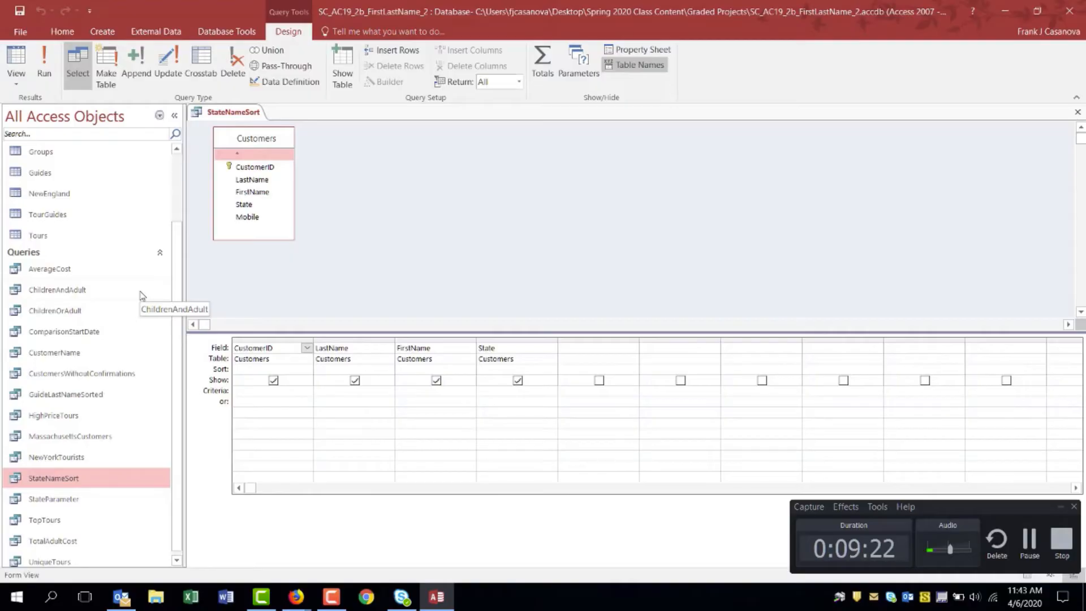
click(520, 339)
click(518, 347)
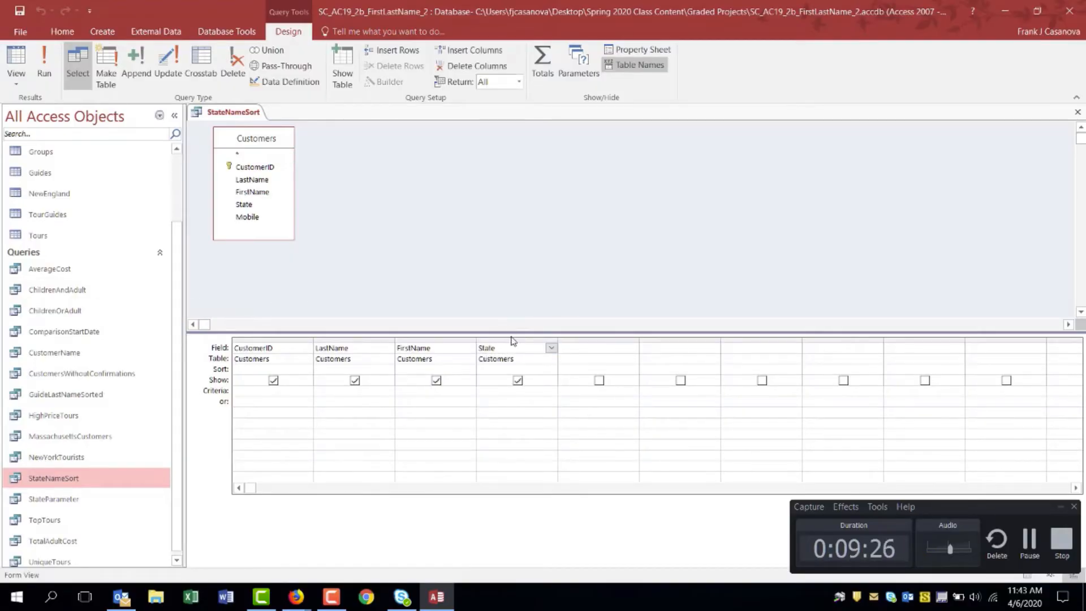
click(511, 338)
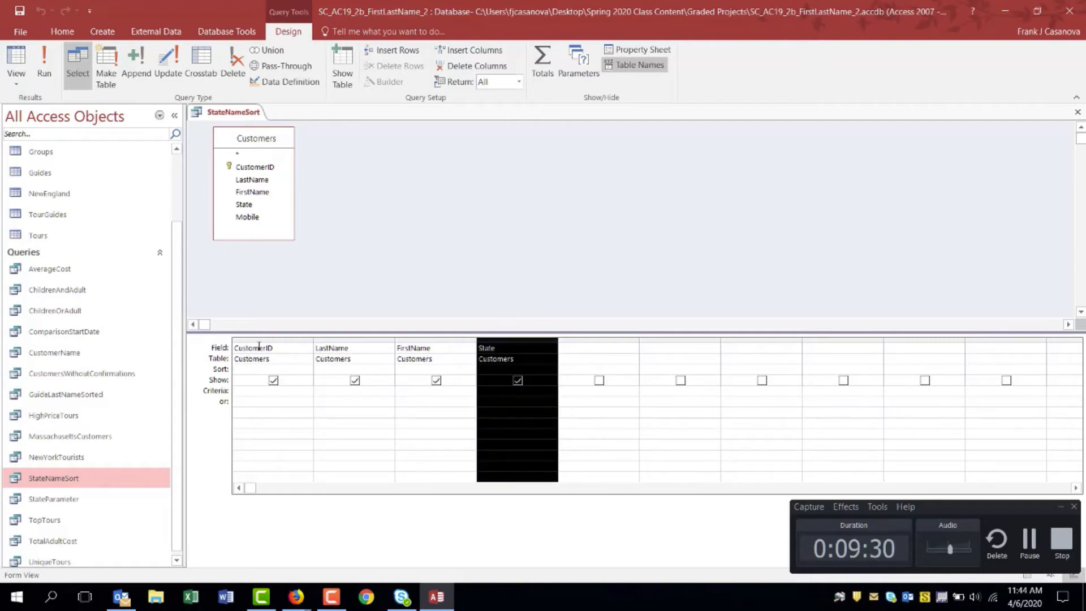
click(508, 348)
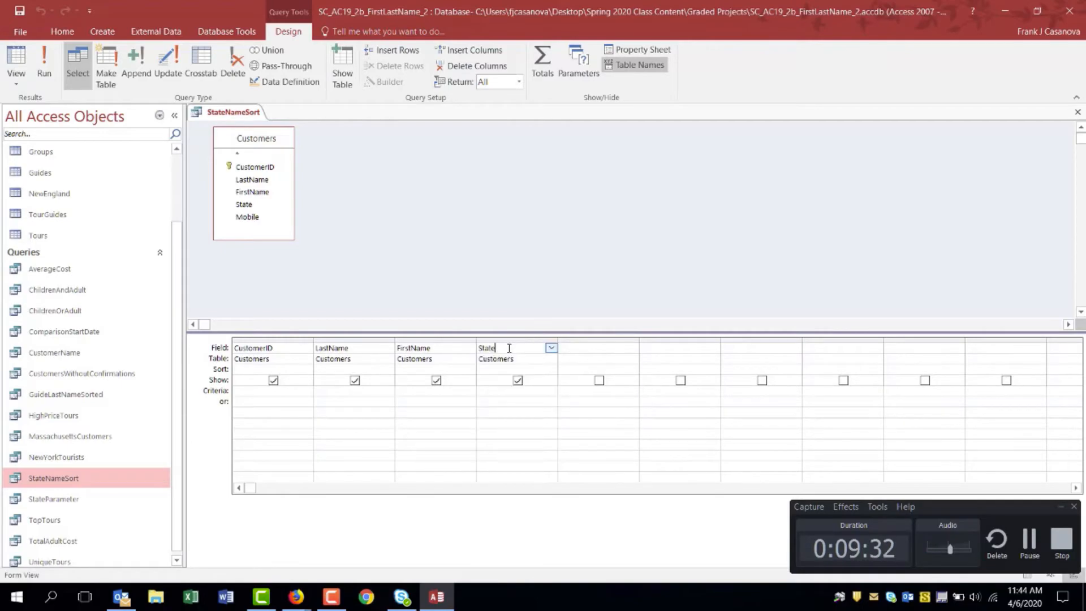
click(504, 340)
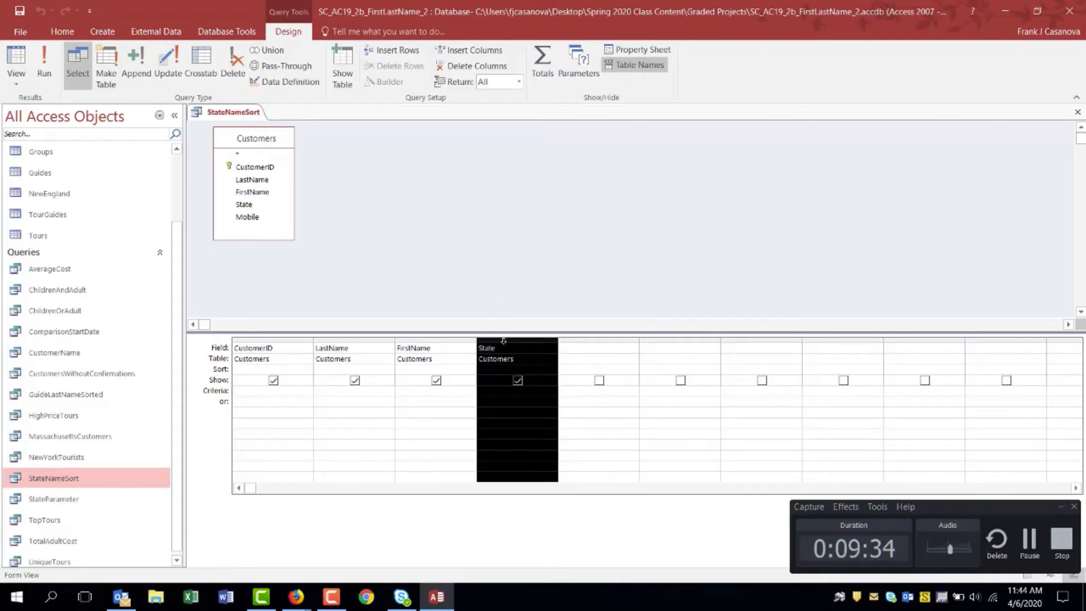
click(505, 348)
click(501, 390)
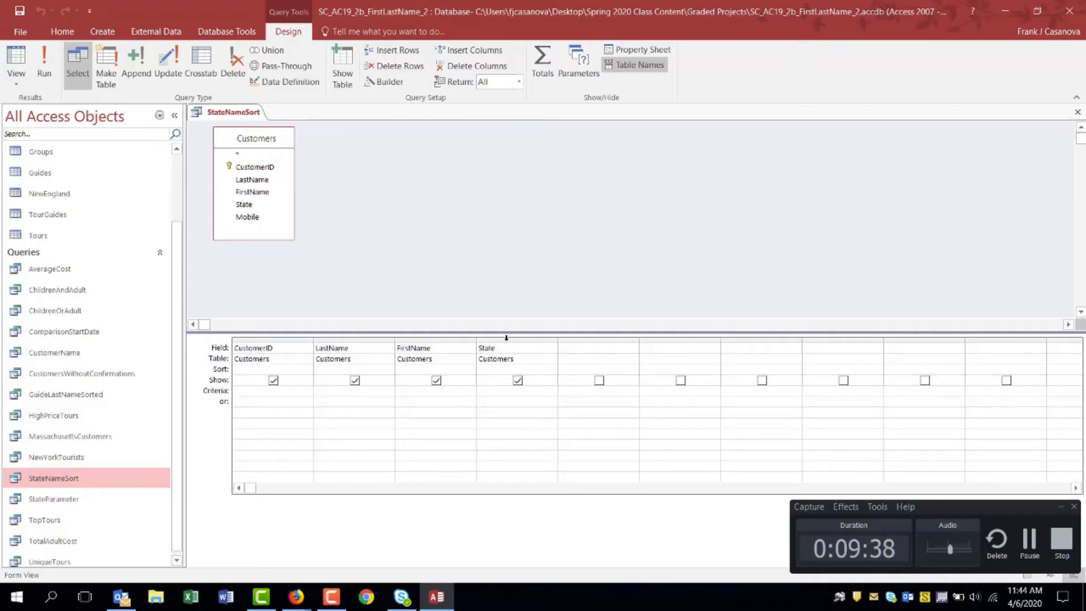
click(508, 342)
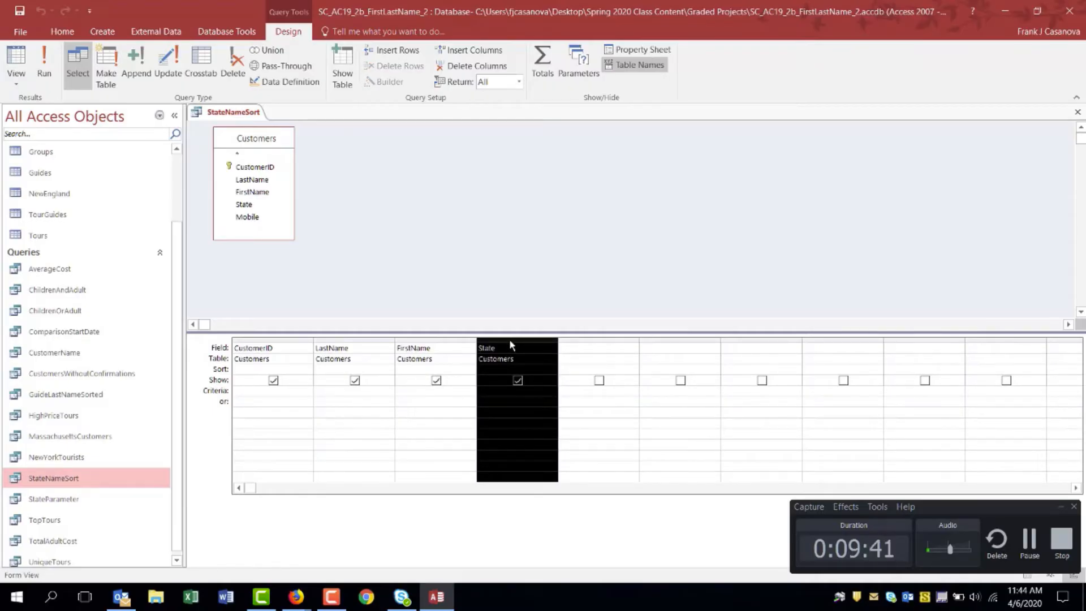
drag(510, 342, 253, 353)
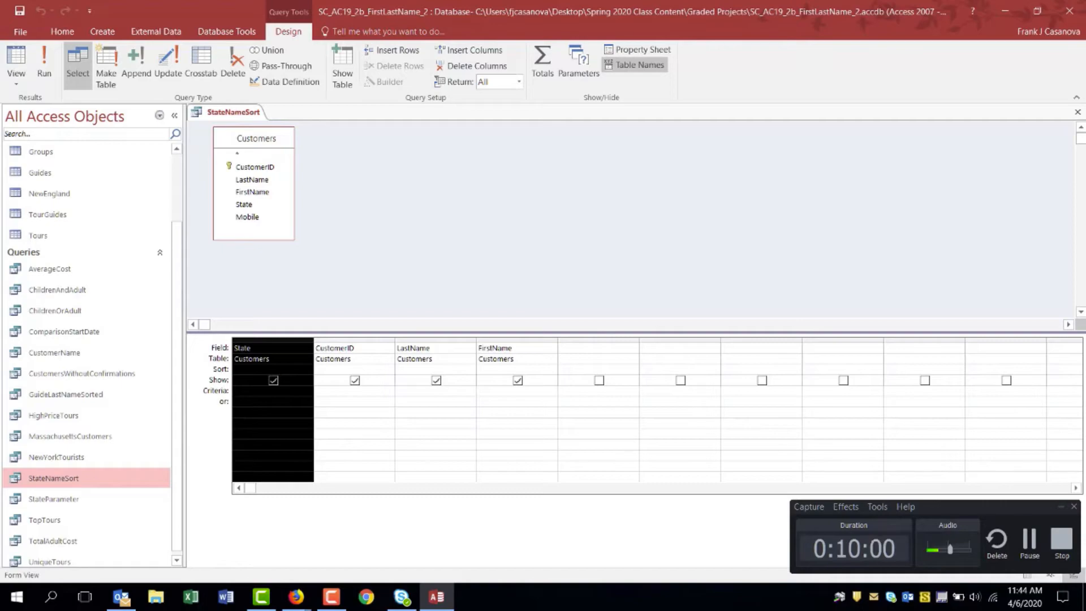
Step: Sort the State field in descending order and the LastName field in ascending order
click(305, 369)
click(306, 370)
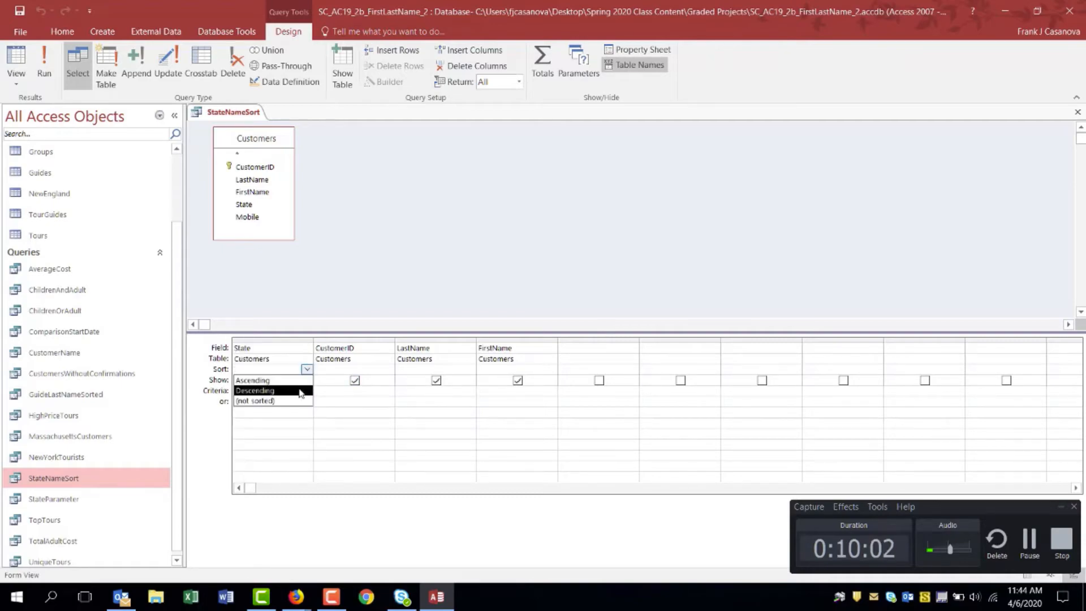
click(305, 388)
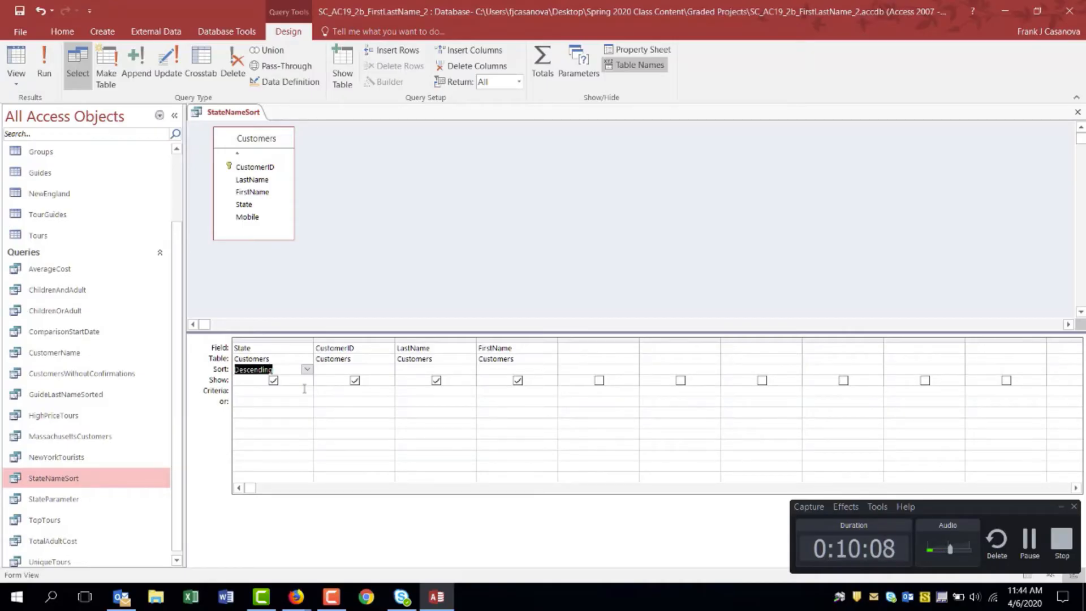
click(439, 371)
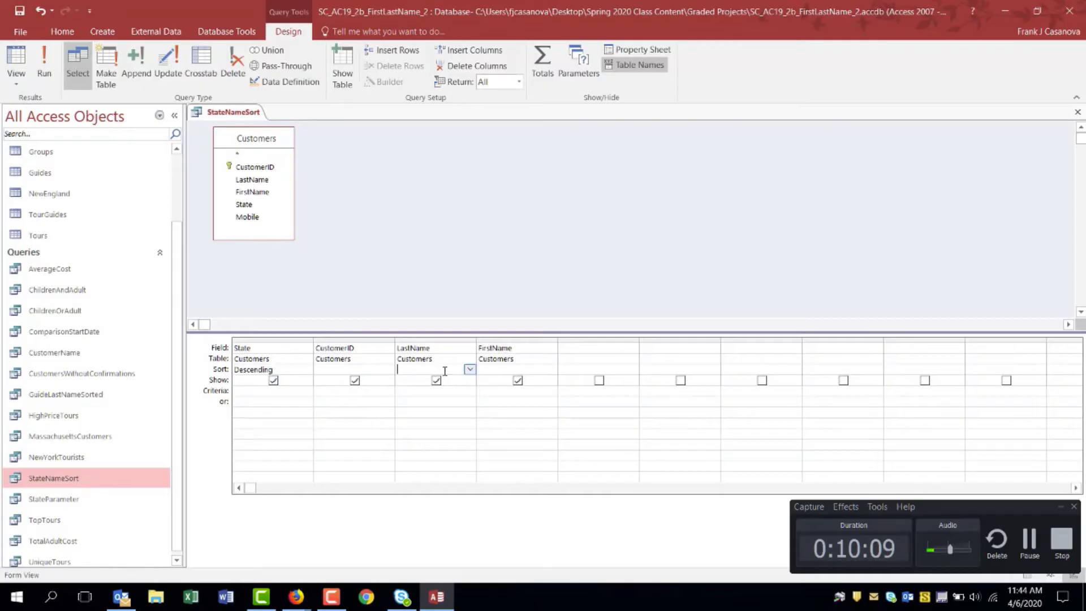
click(470, 370)
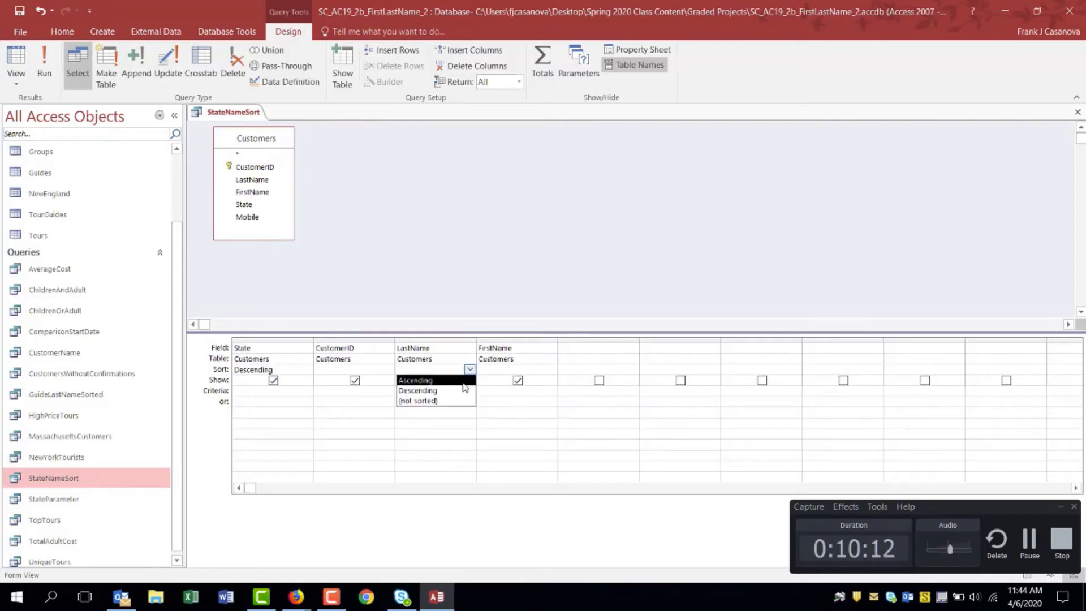
click(473, 377)
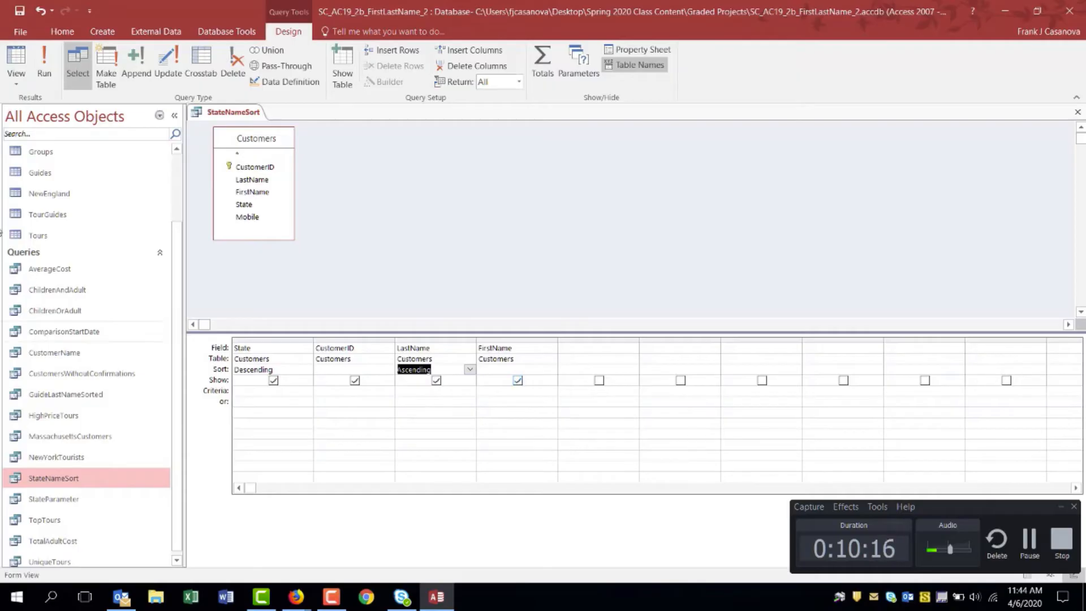
Step: Save and run the StateNameSort query to check its records, and close it
click(20, 15)
click(43, 65)
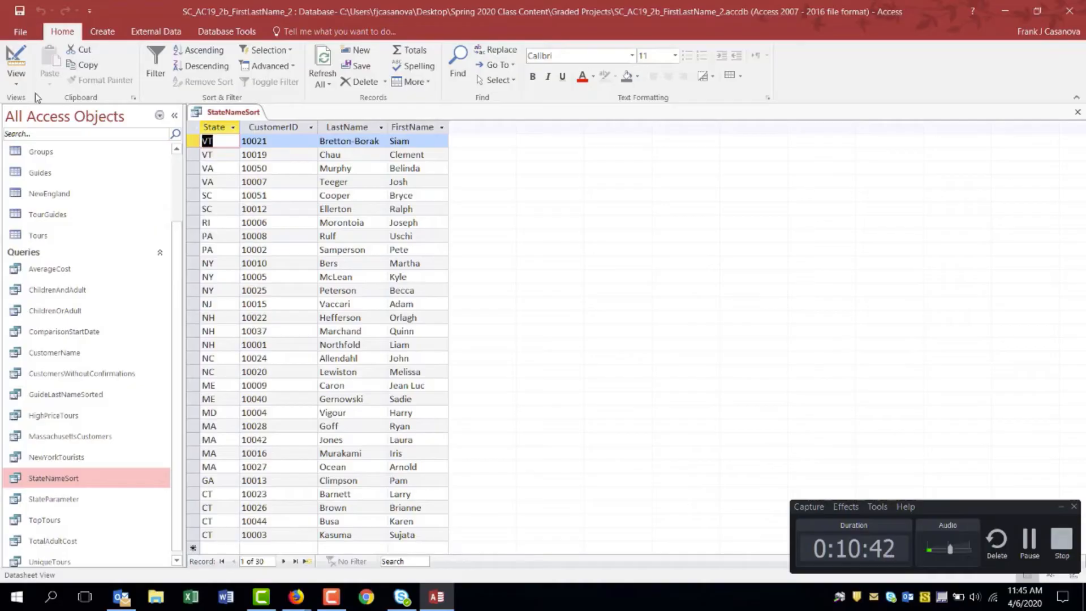
click(1078, 111)
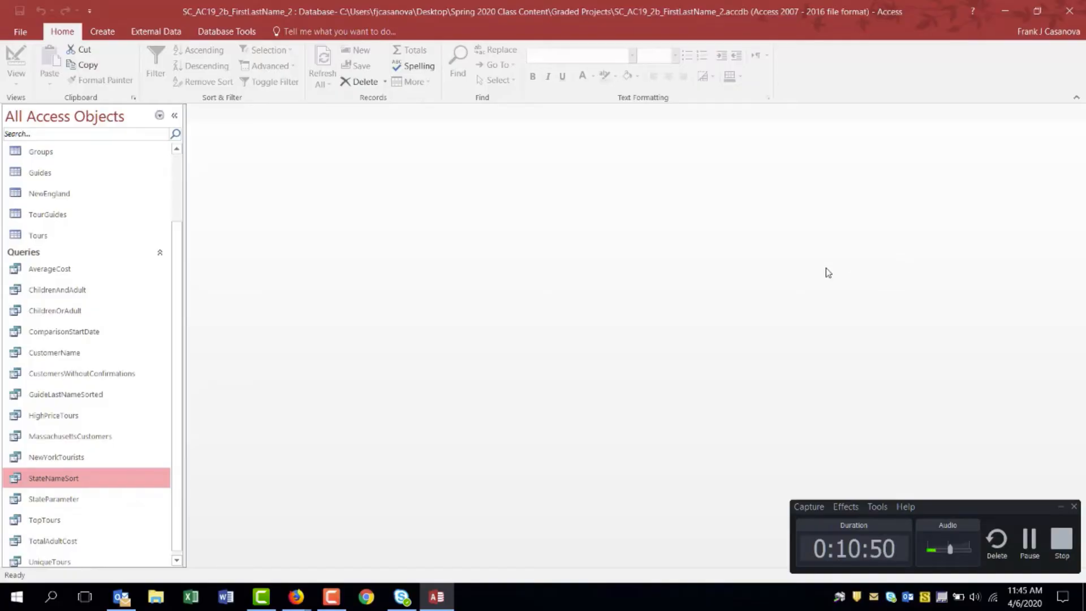
Step: Set both the NumChild and NumAdult criteria of the ChildrenAndAdult query to 2 on the same criteria row, and run and close the query
double_click(95, 292)
click(15, 62)
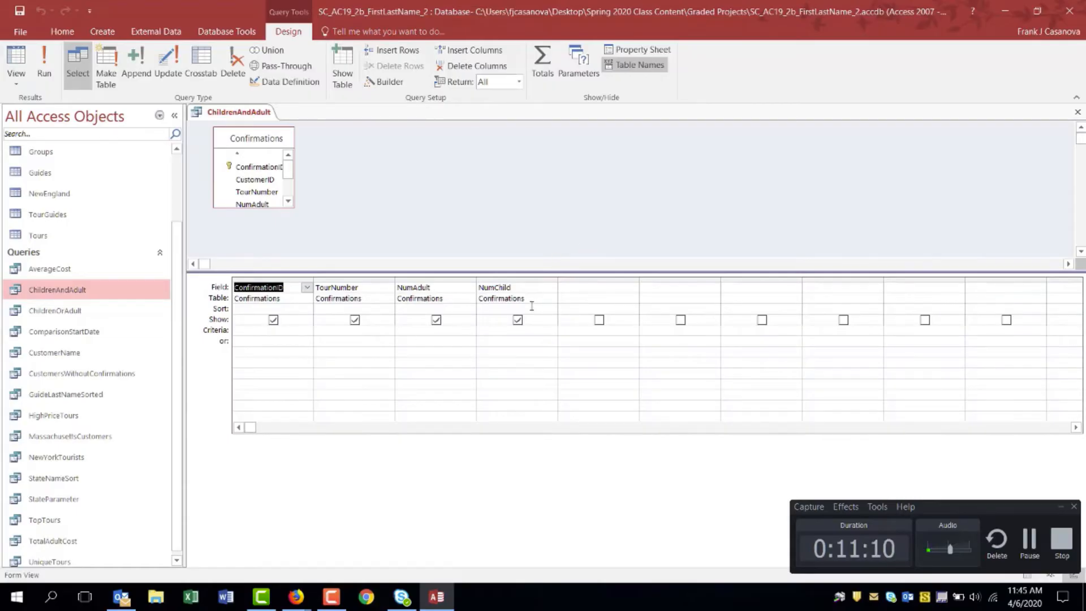
click(518, 329)
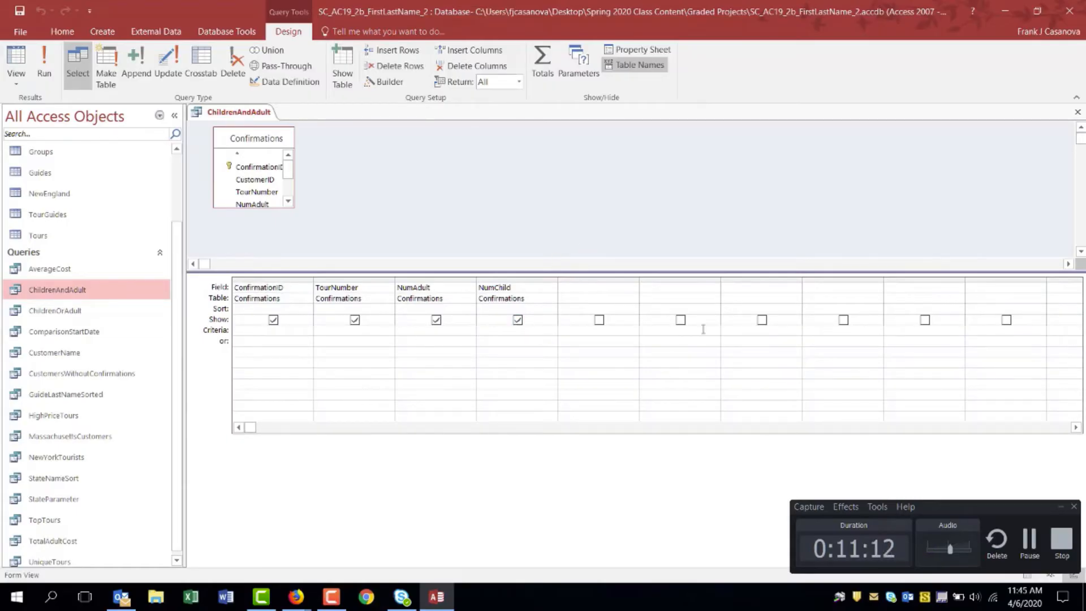
text(2)
click(422, 330)
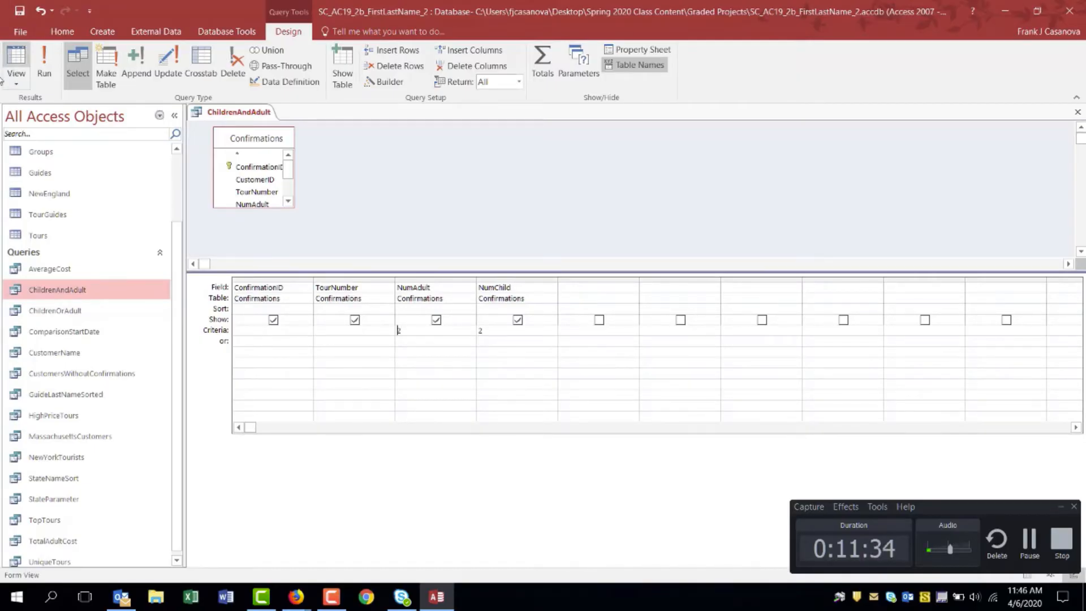
click(49, 63)
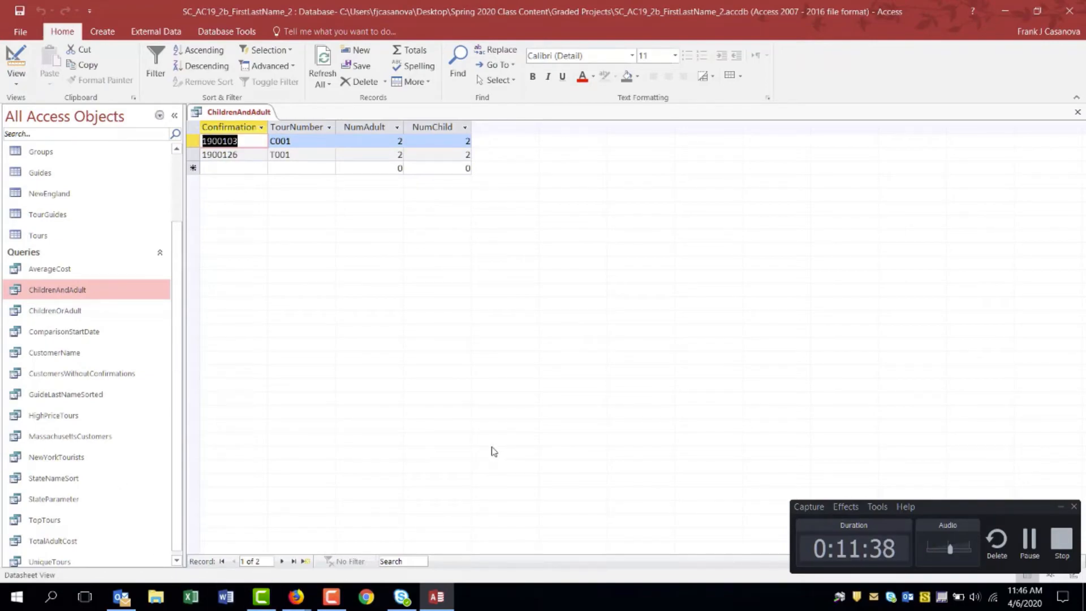
click(1077, 110)
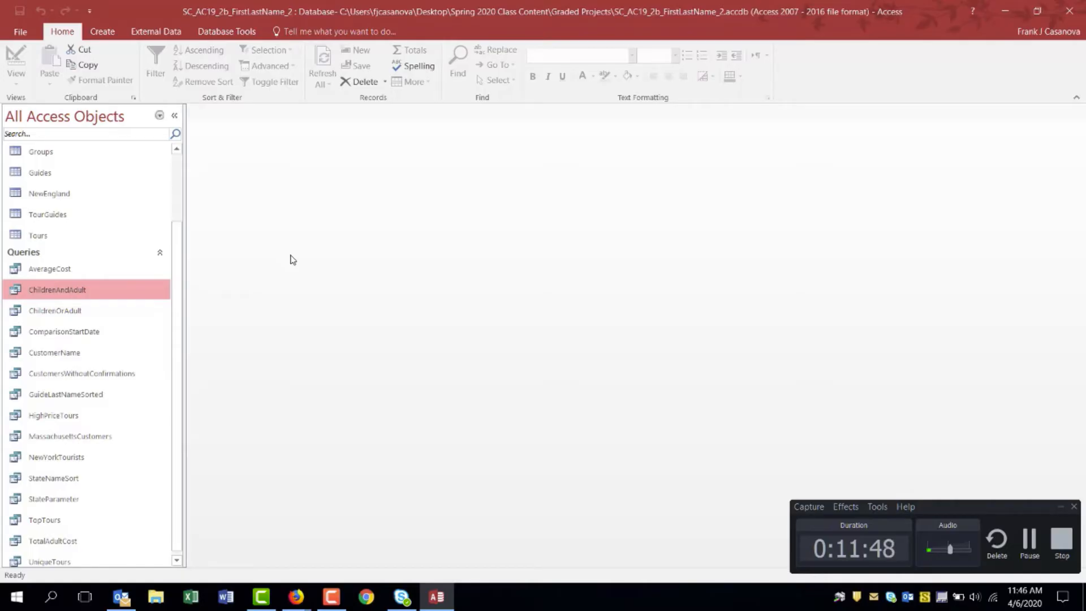
Step: Open the MassachusettsCustomers query in Design View and enlarge the Customers field list to fit all its fields
double_click(102, 439)
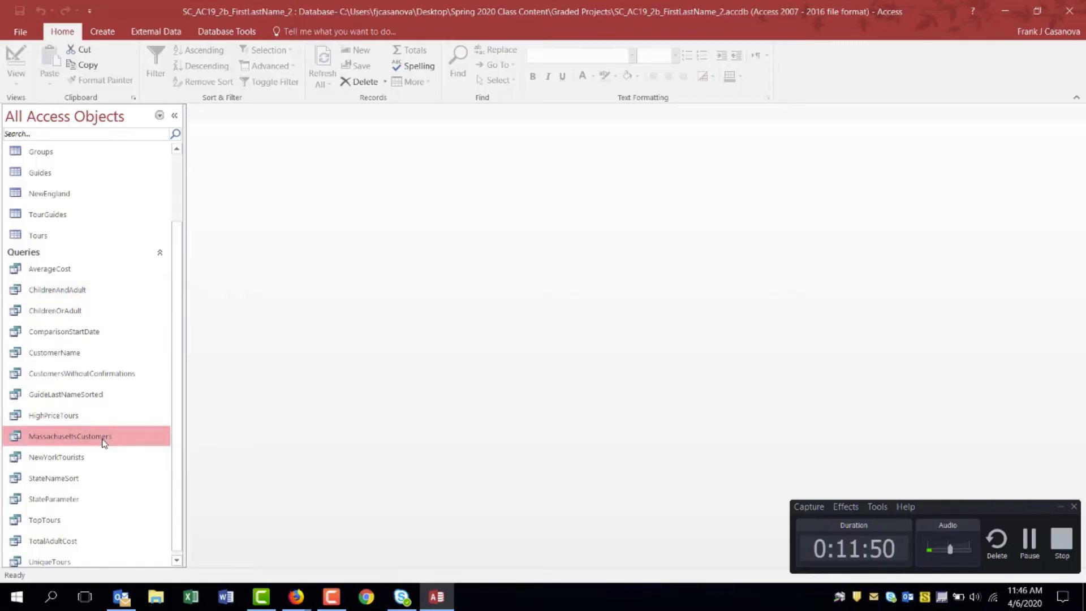
click(17, 56)
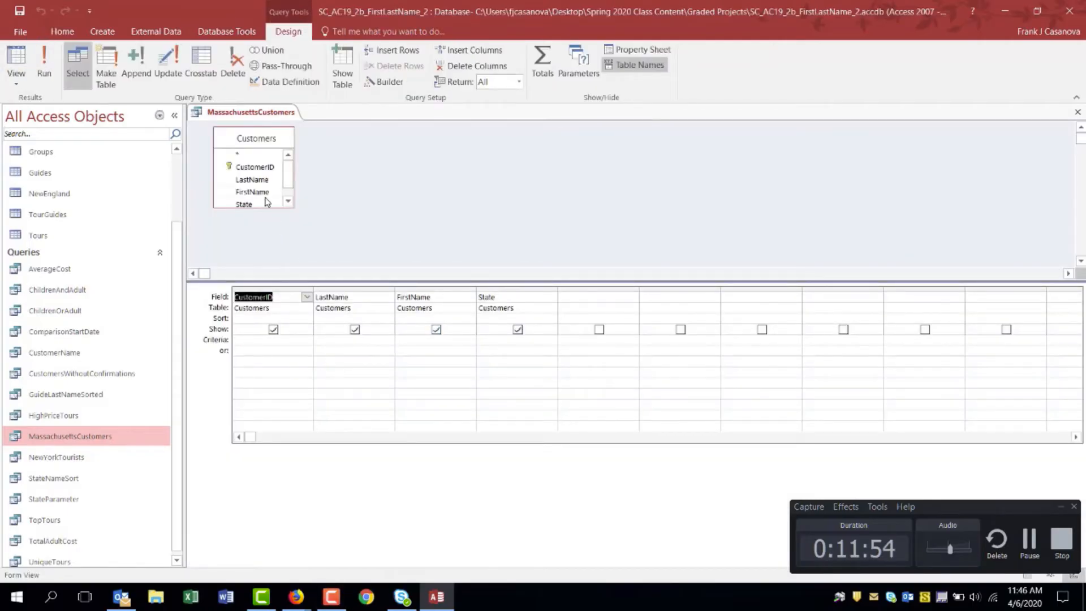
drag(266, 207, 266, 246)
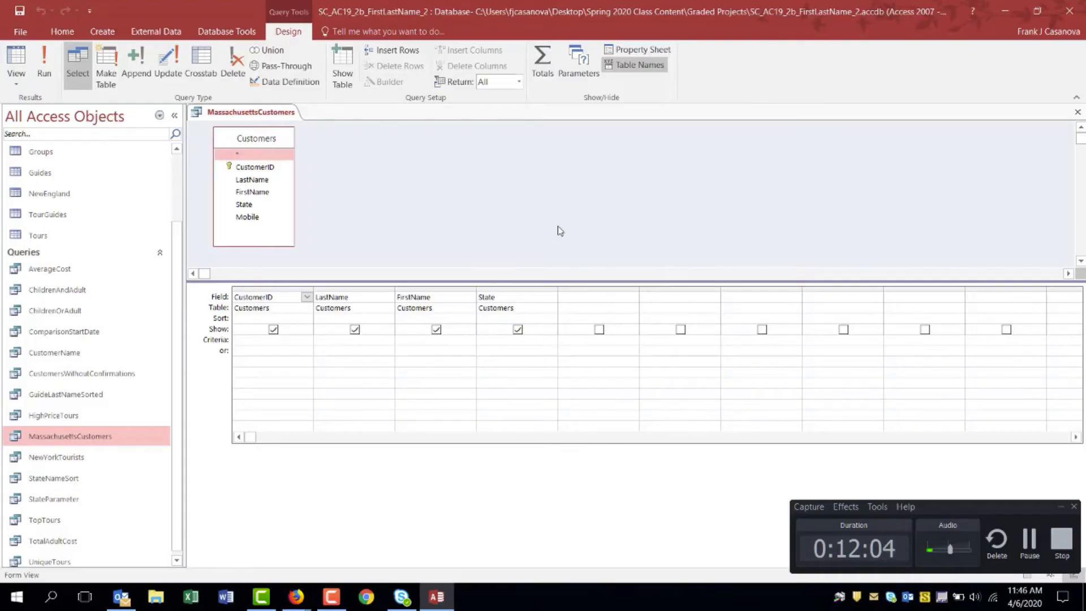
Step: Set the State criterion to "MA" in the MassachusettsCustomers query, and run and close the query
click(526, 340)
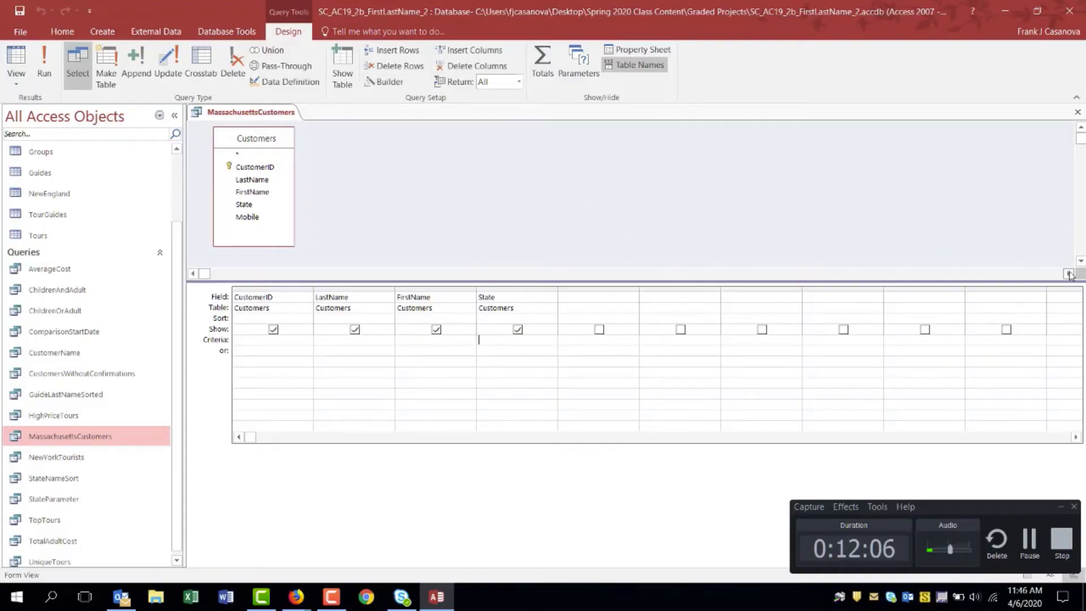
text(MA)
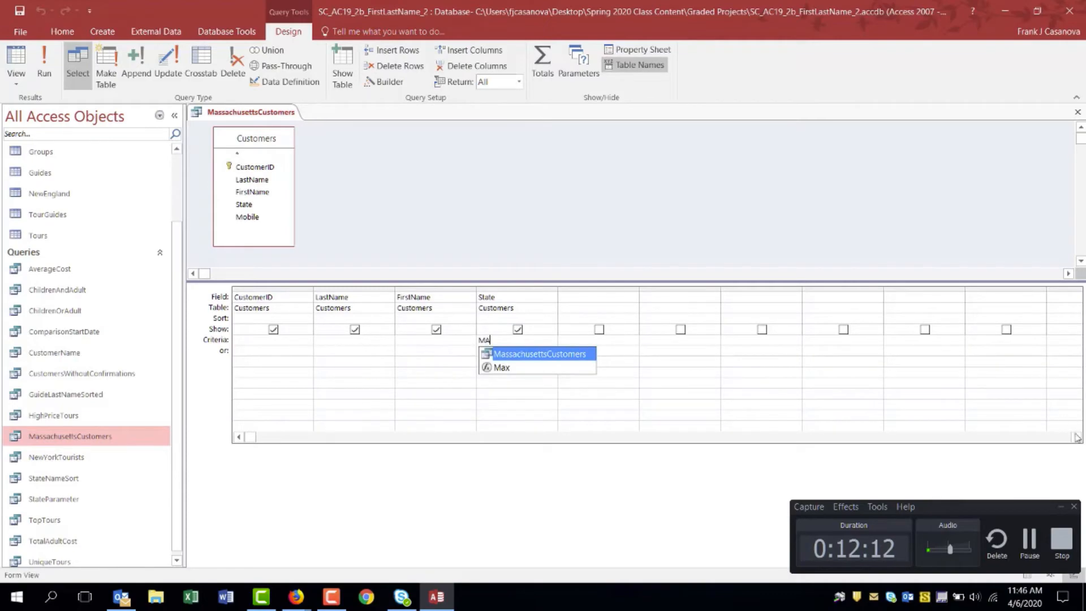
click(975, 388)
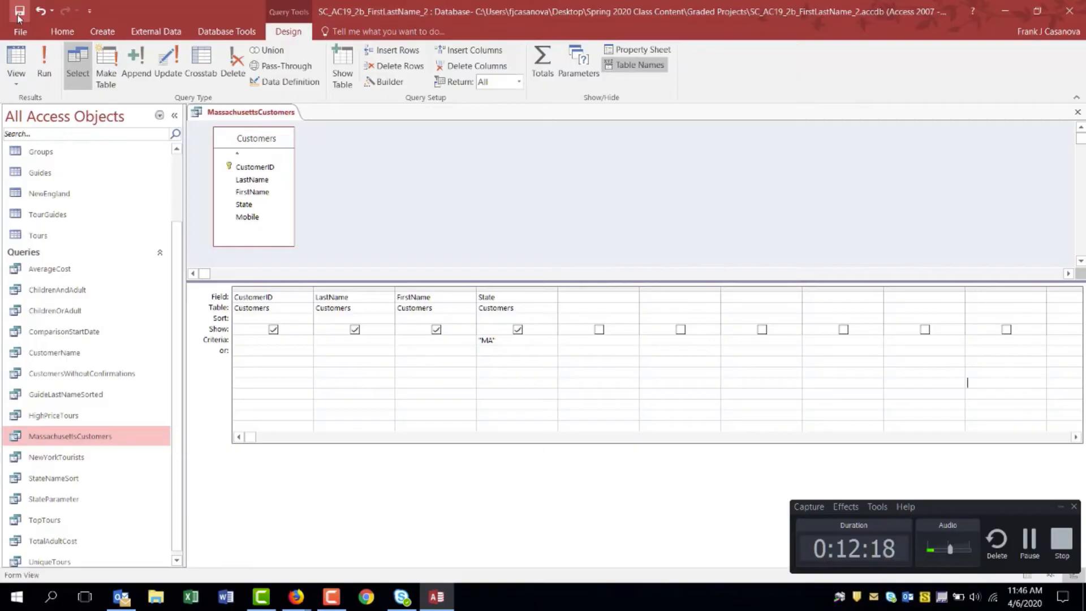
click(44, 62)
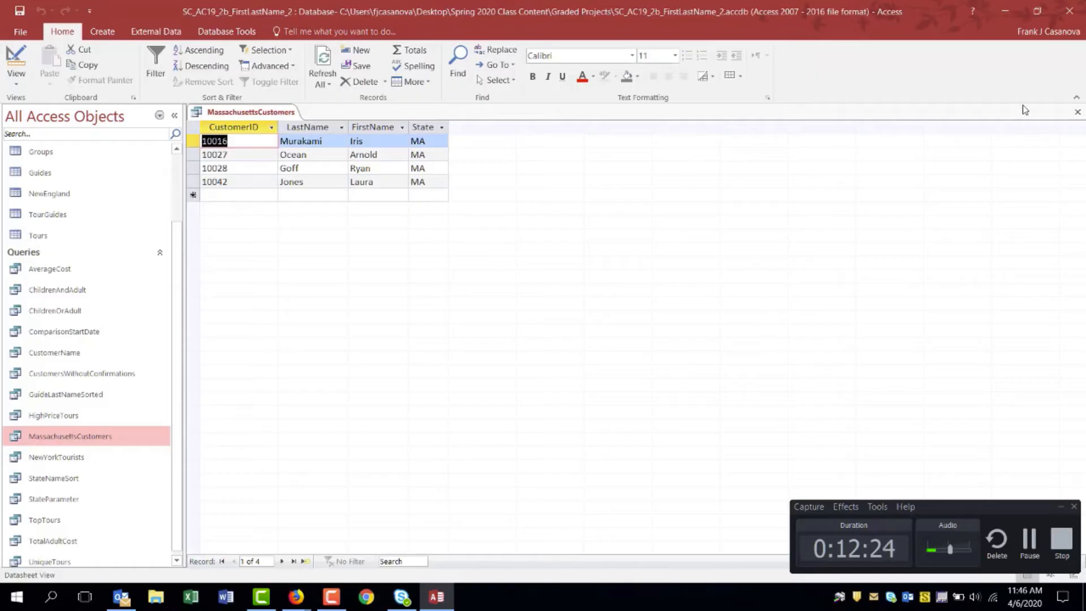
click(1078, 112)
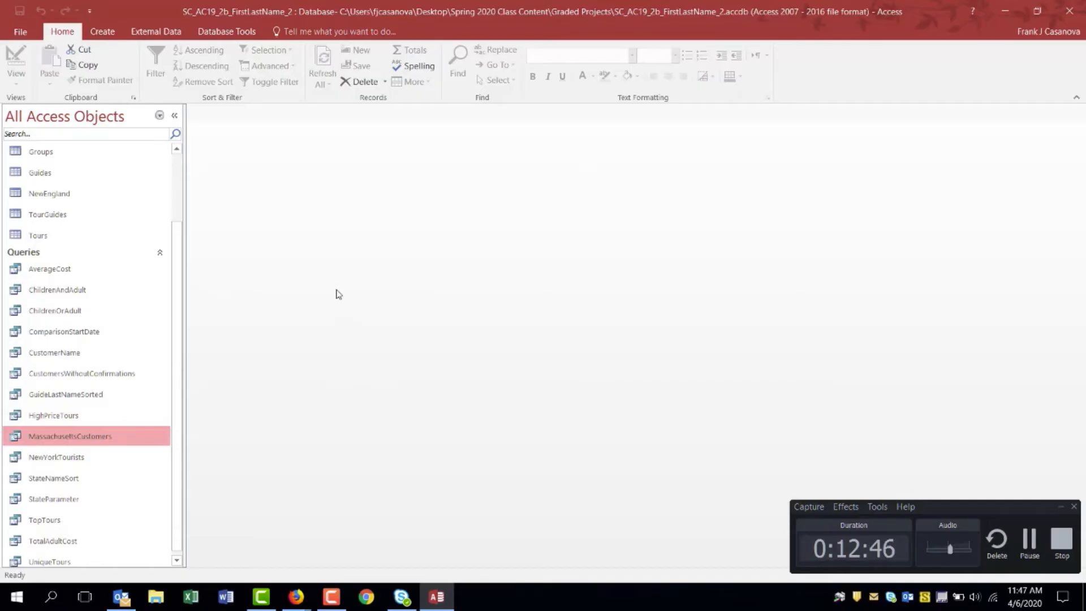
Step: Open the CustomerName query in Design View and enlarge the Customers field list to fit all its fields
click(85, 353)
double_click(85, 354)
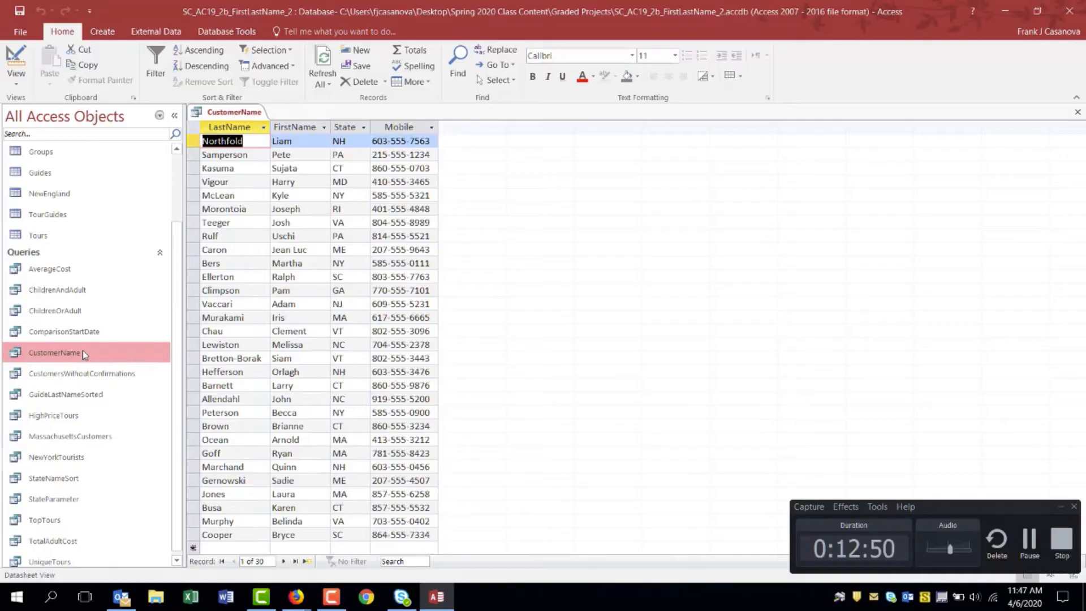
click(12, 62)
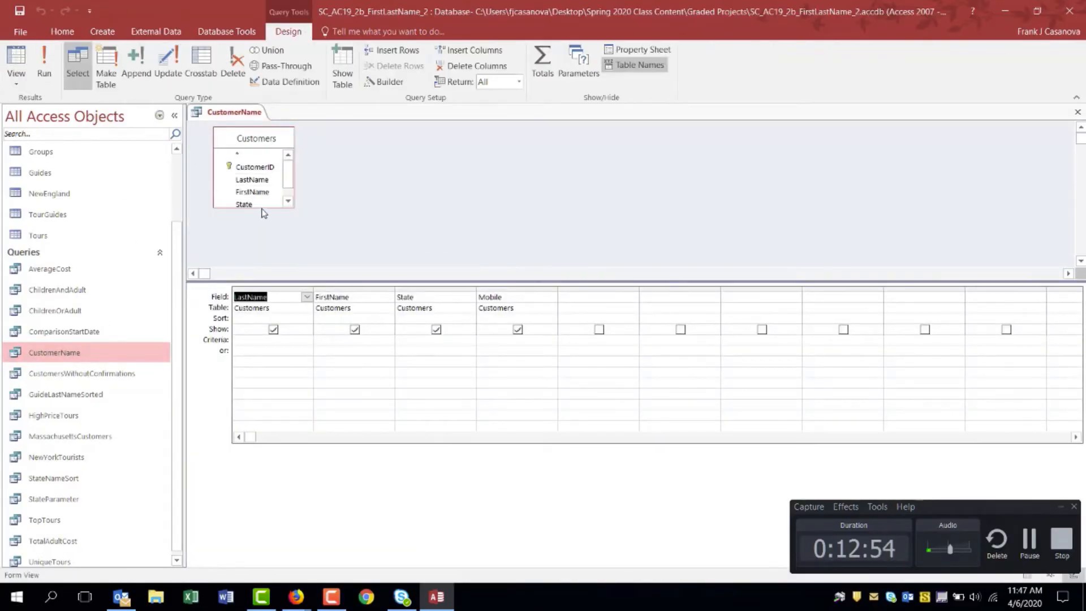
drag(262, 208, 262, 247)
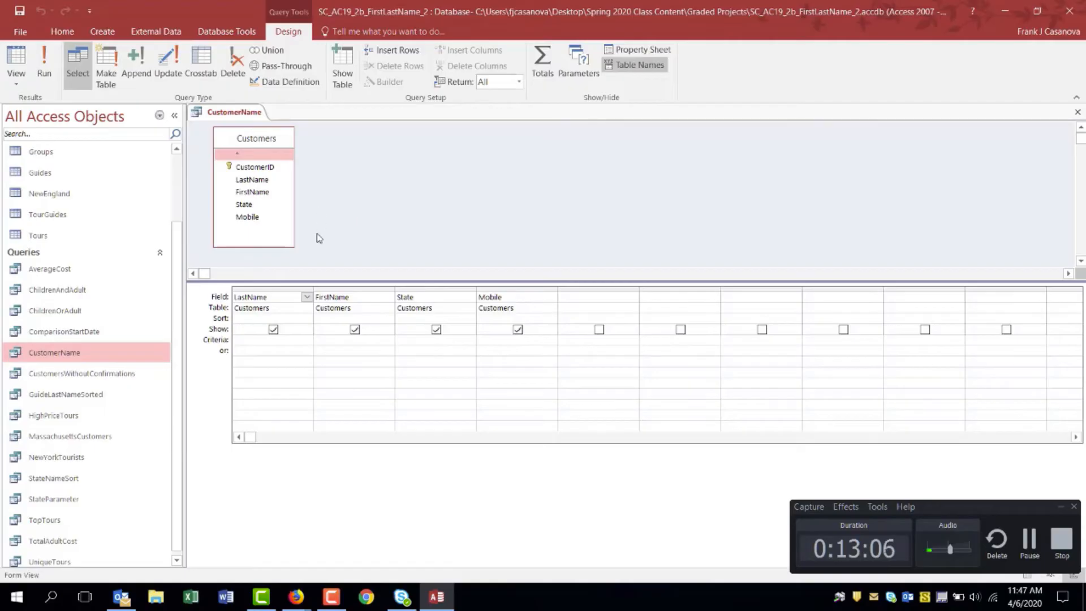
Step: Set the LastName criterion to Like "M*" in the CustomerName query and run it
click(260, 341)
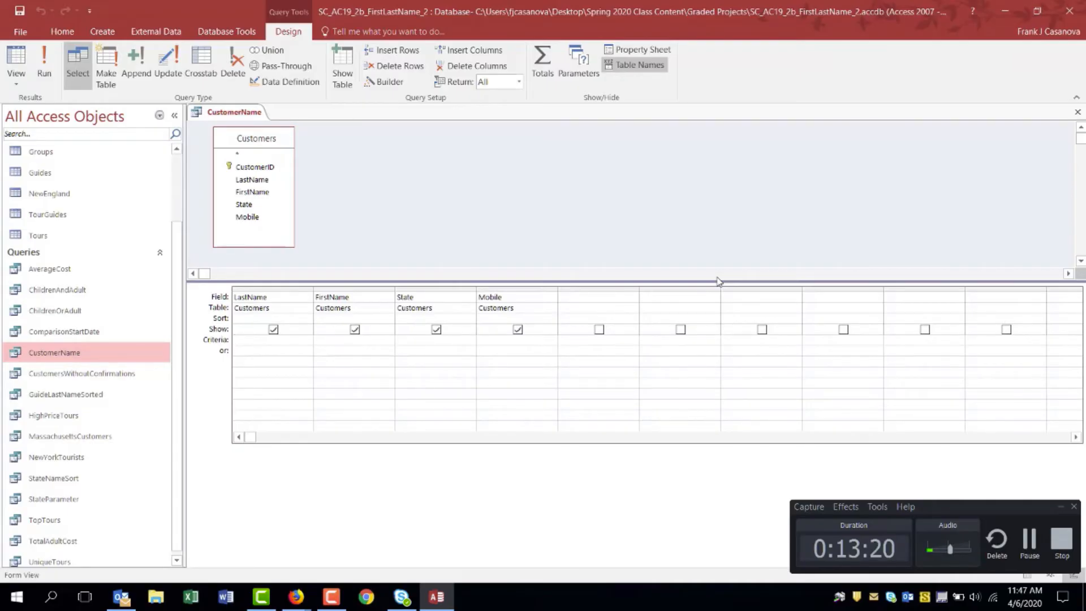
text(Like)
text(*)
text(M)
text(")
text(")
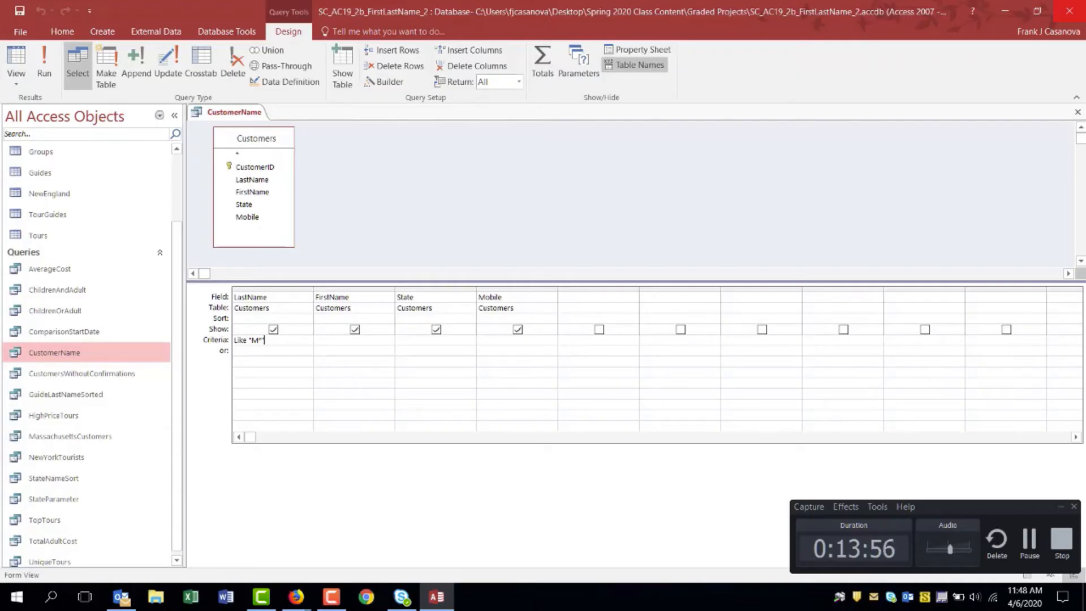
click(45, 61)
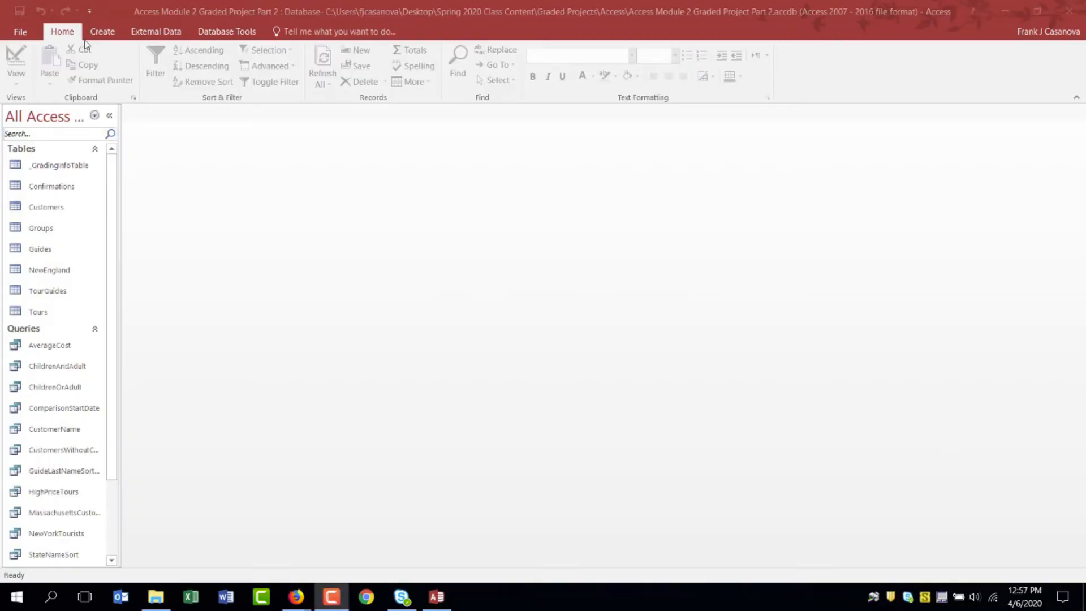
Step: Create a new query in Design View and add the Customers and Confirmations tables to it
click(102, 32)
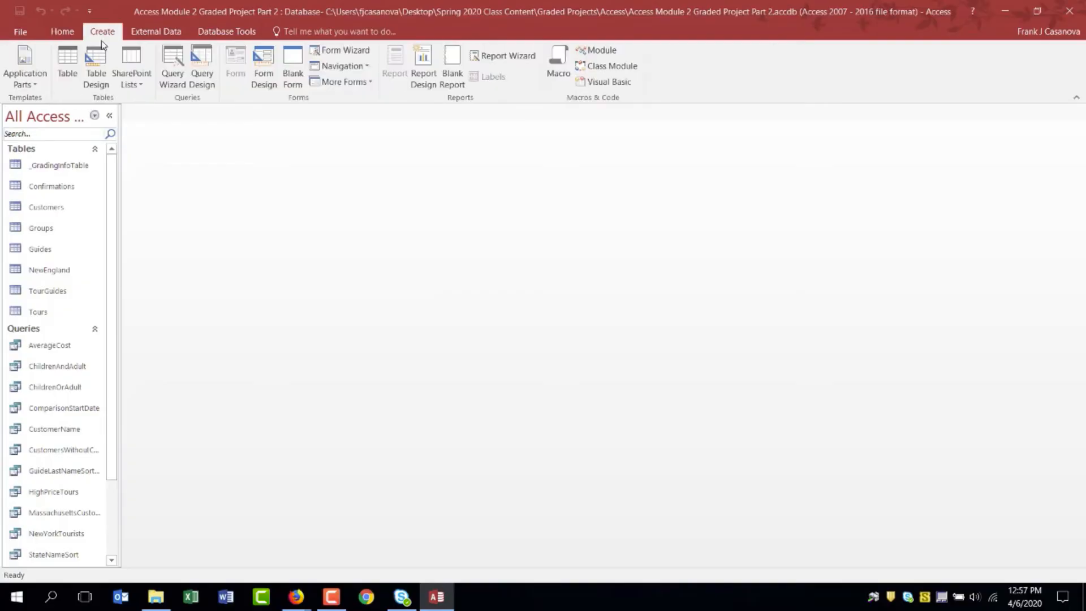
click(204, 67)
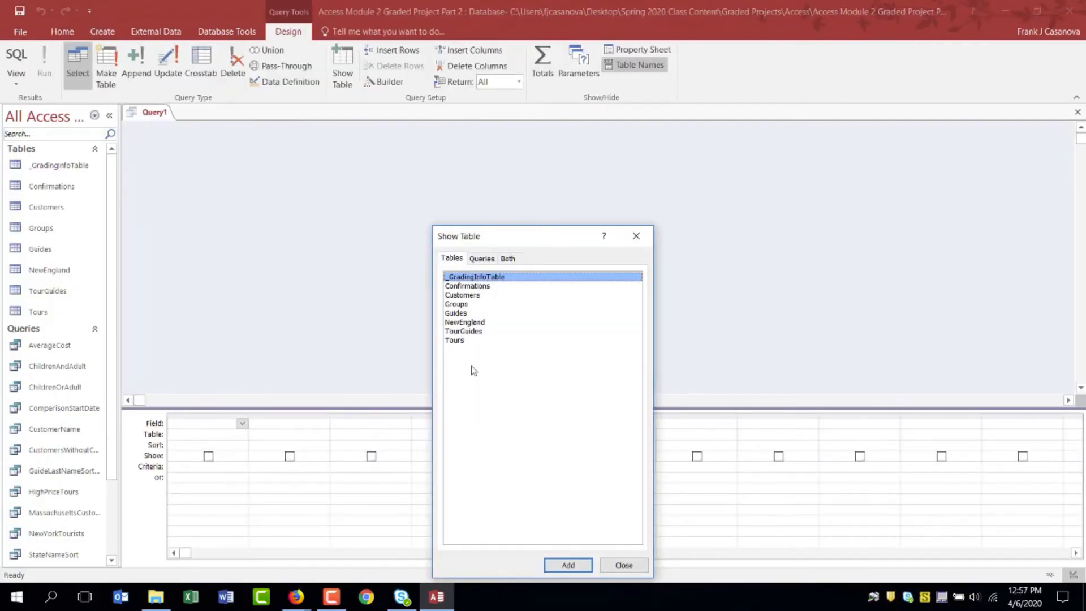
drag(534, 238, 591, 185)
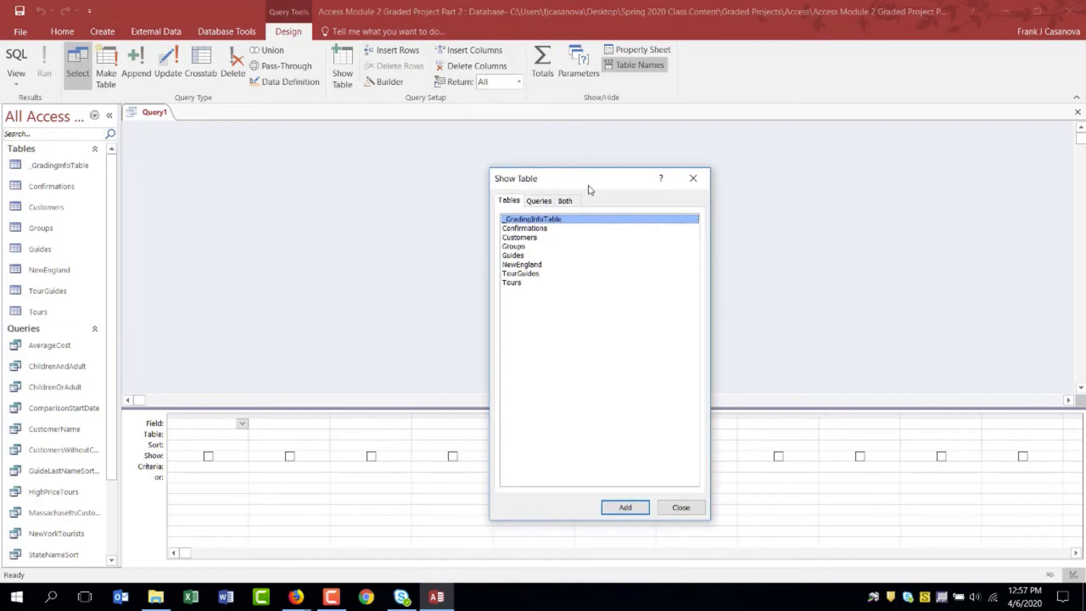
click(545, 238)
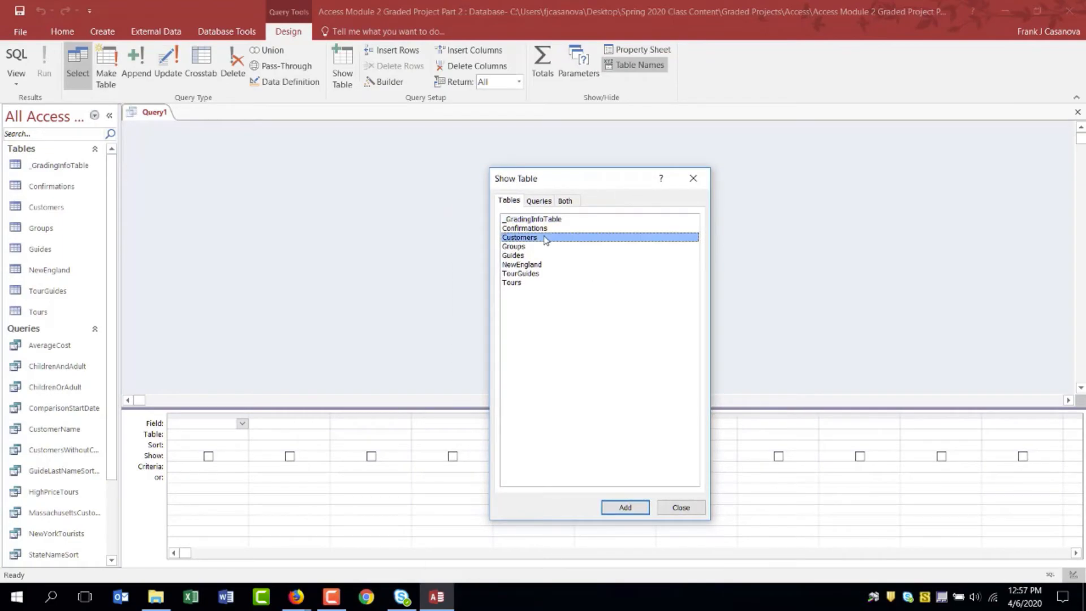
double_click(545, 239)
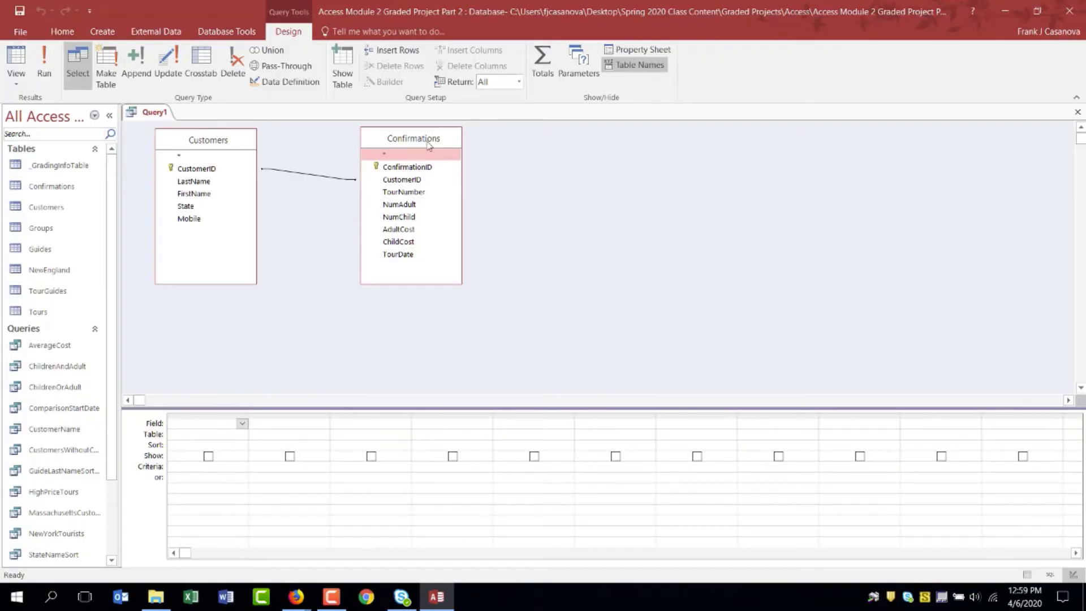
Step: Add LastName from Customers and ConfirmationID, TourNumber and TourDate from Confirmations to the query's design grid
double_click(192, 182)
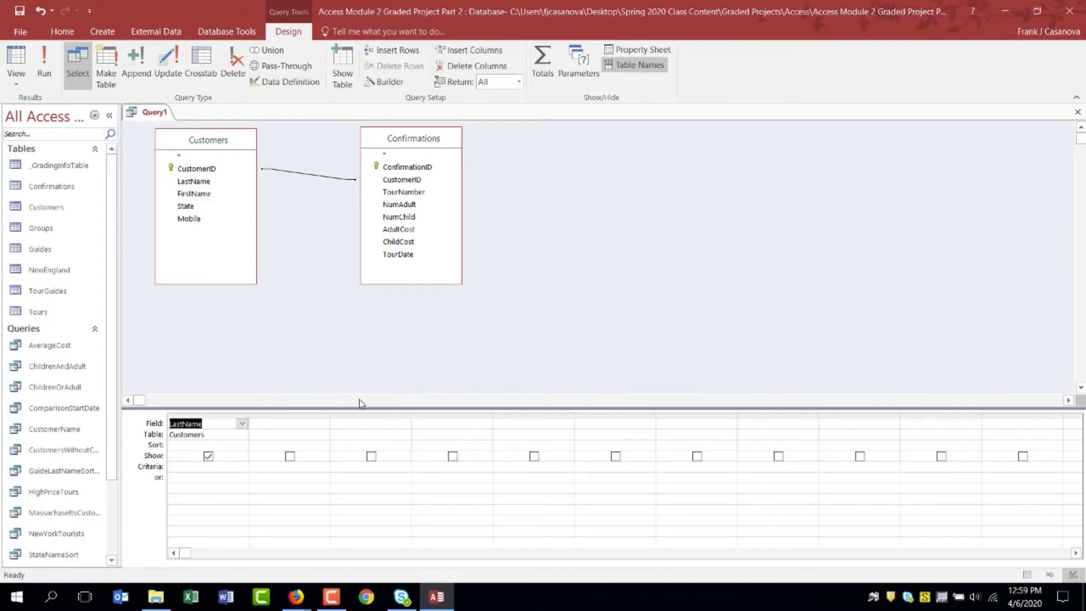
double_click(426, 170)
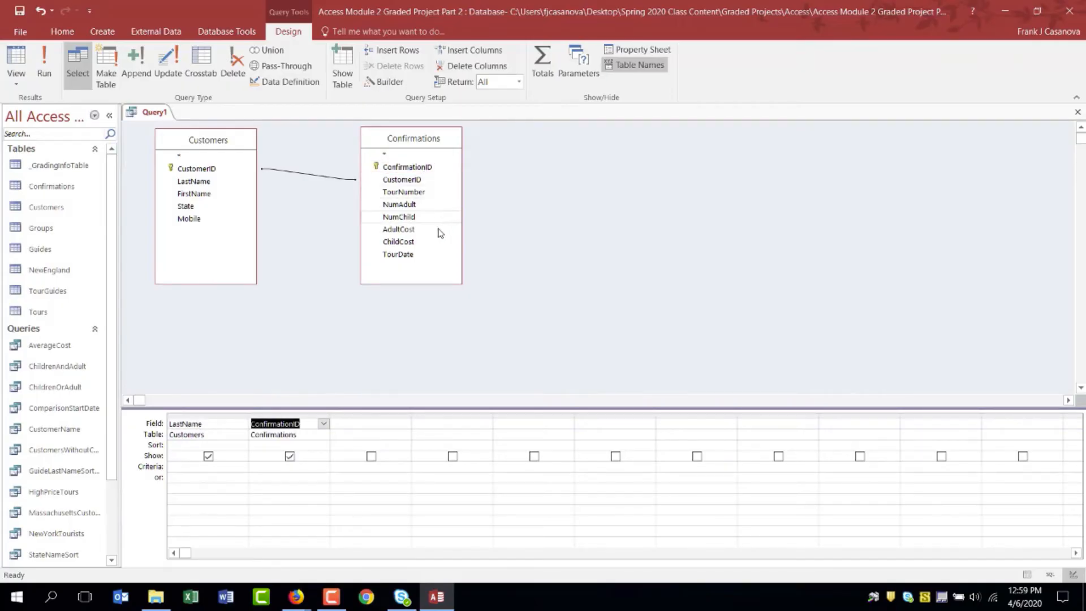
double_click(429, 192)
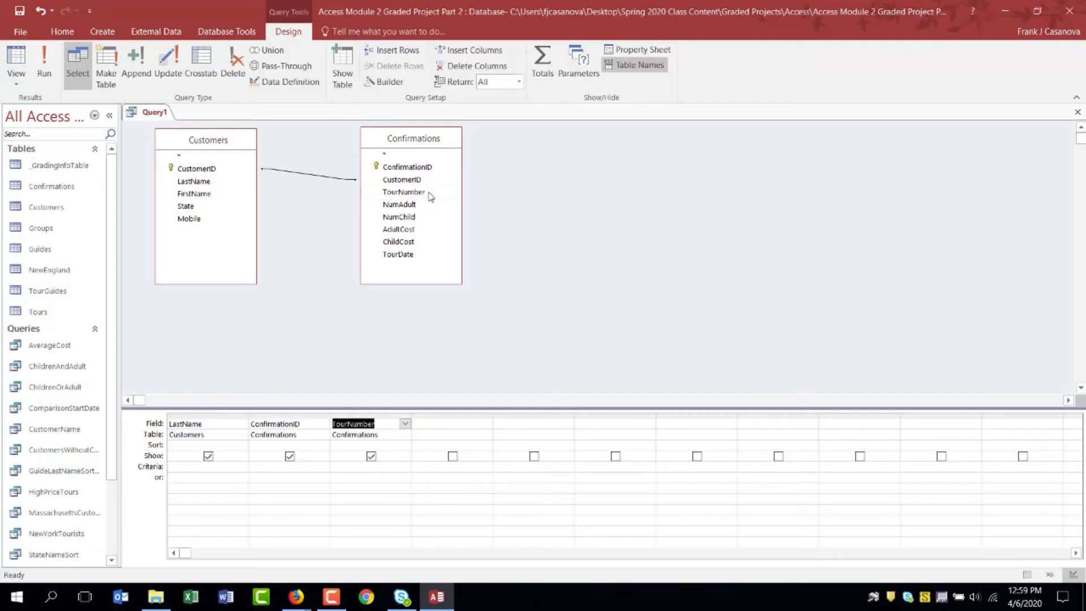
double_click(415, 254)
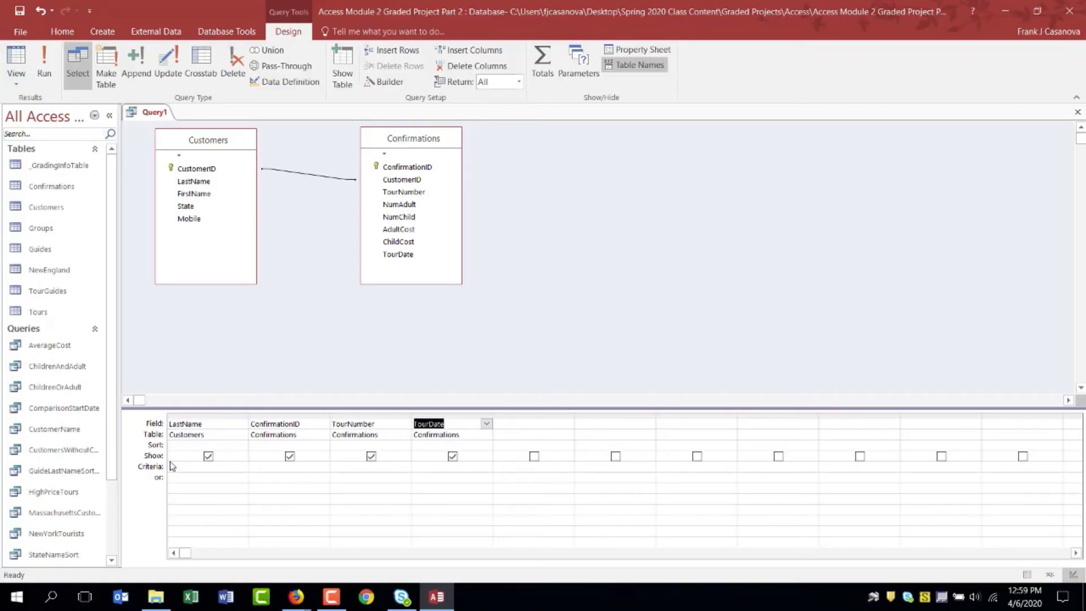
Step: Sort the new query in ascending order by the LastName field
click(226, 446)
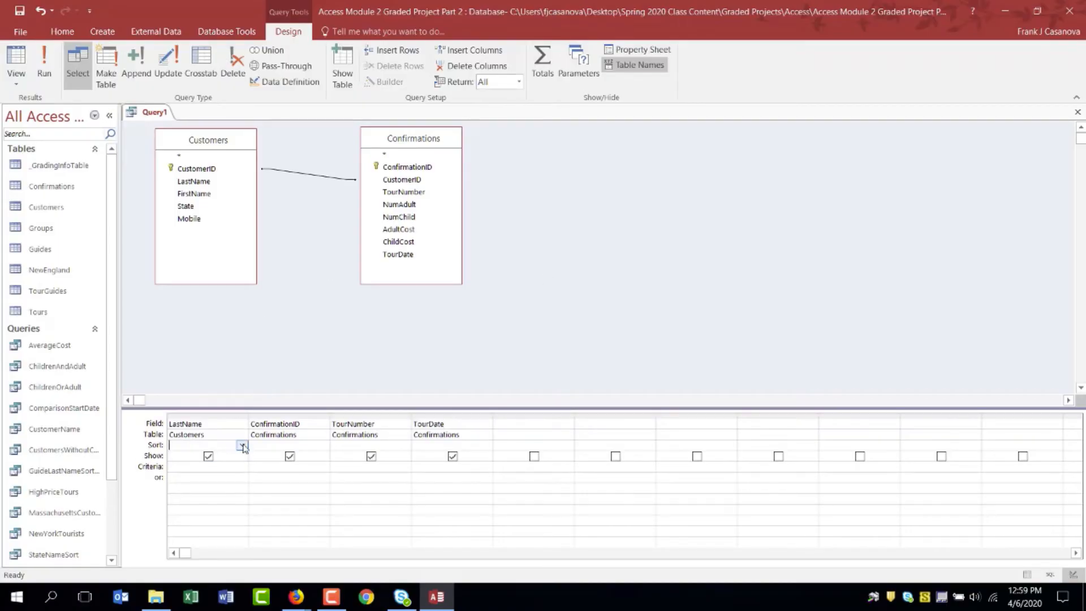
click(242, 445)
click(237, 453)
Step: Save the query as Customer-Confirmation, and run and close it
click(19, 11)
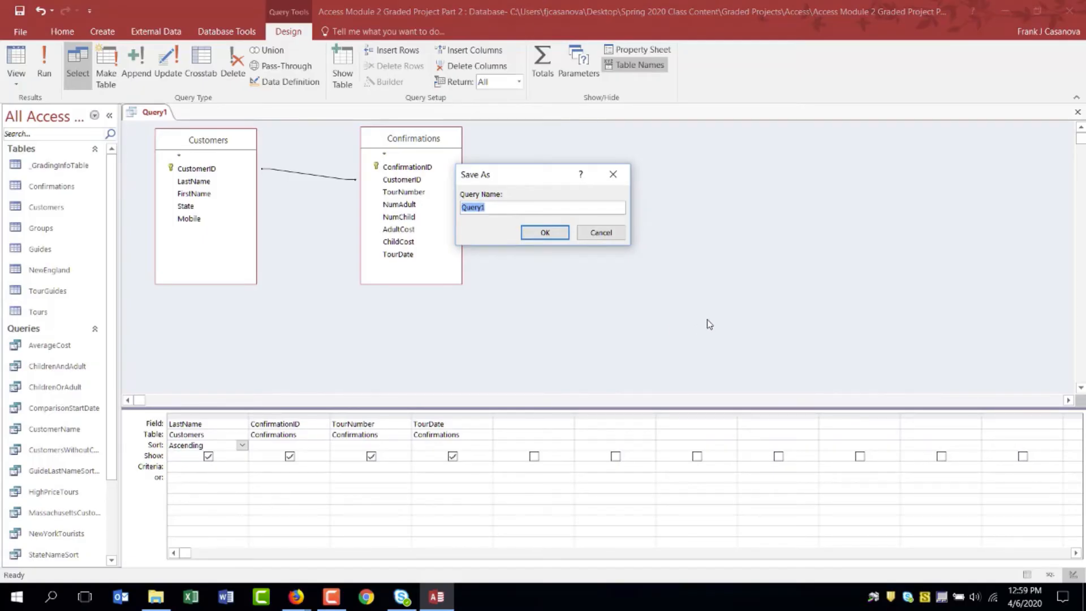
text(Customer-Confirmation)
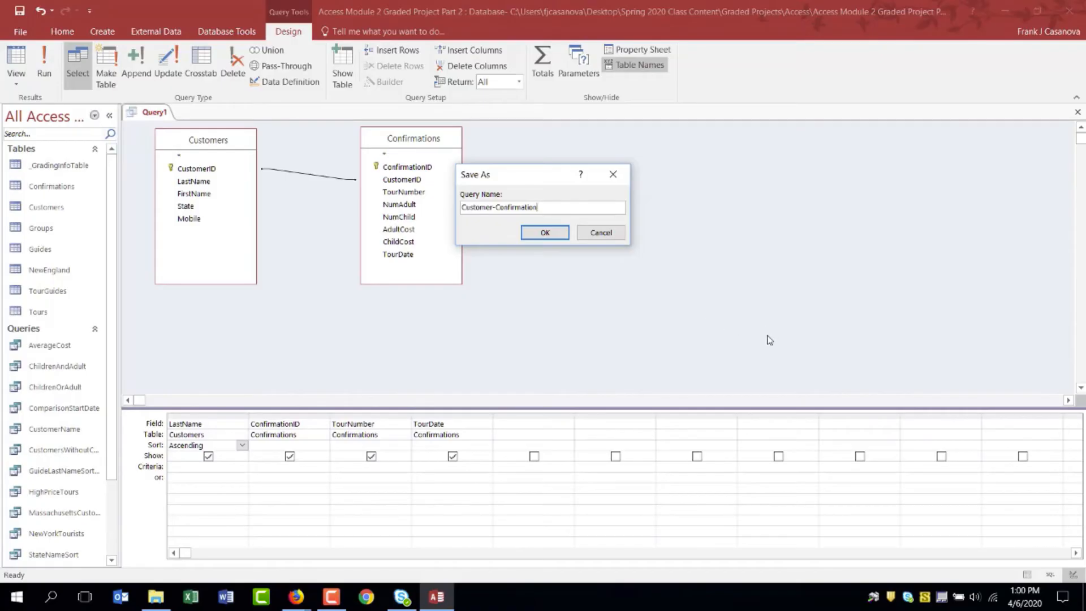
click(546, 233)
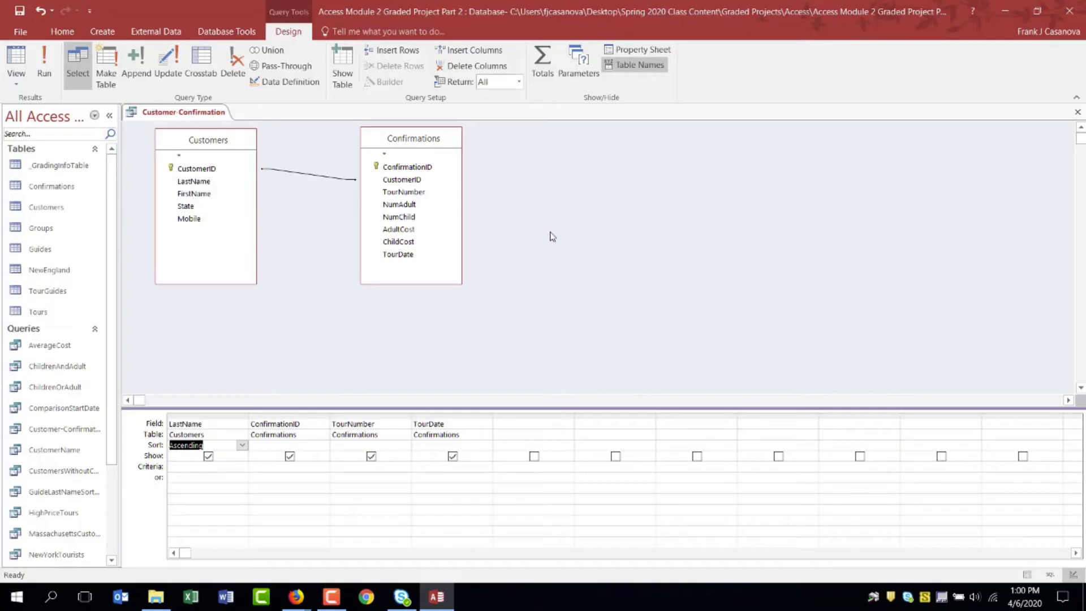
click(46, 60)
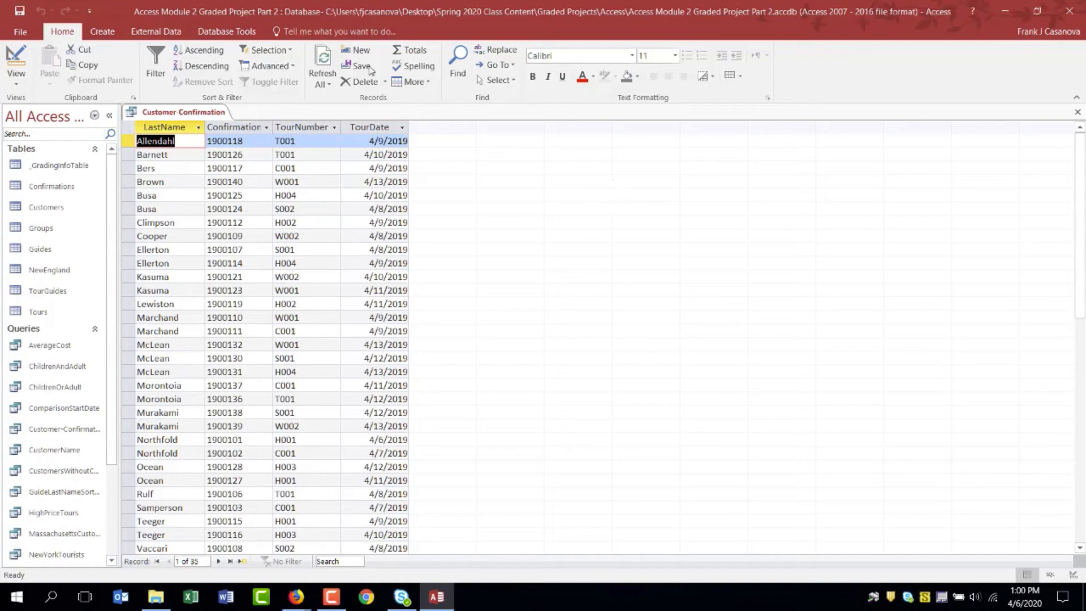
click(1077, 112)
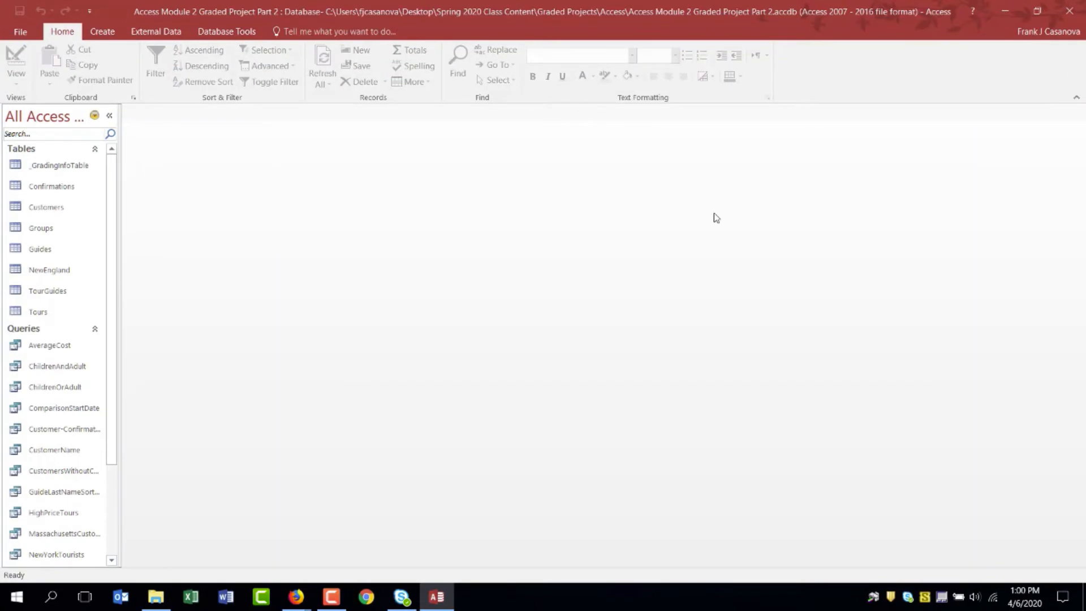
Step: Widen the Navigation Pane to show full object names and open the StateParameter query in Design View
click(332, 597)
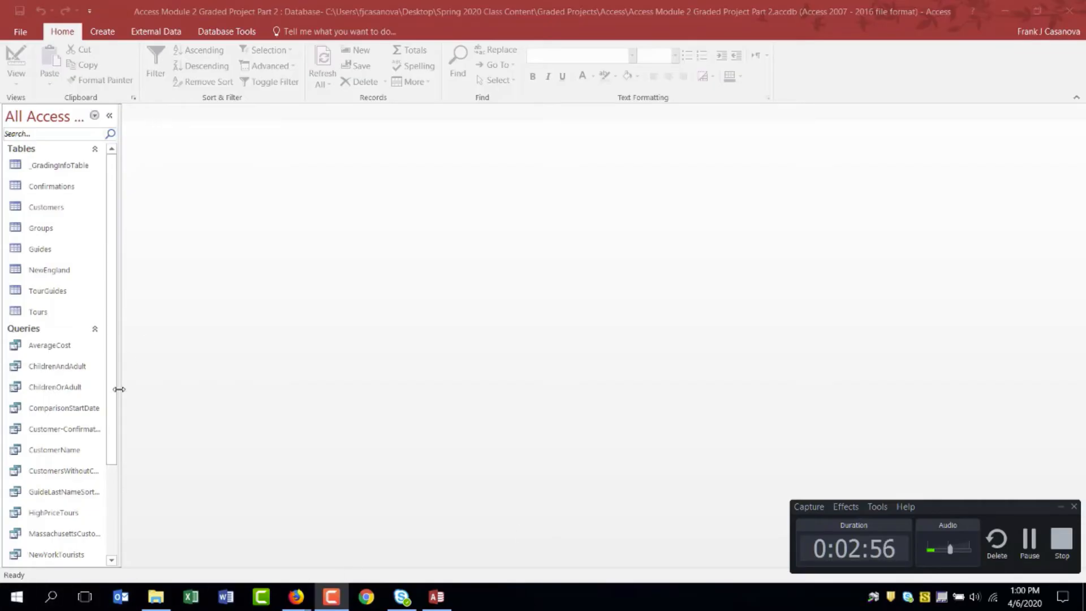
drag(118, 388, 165, 384)
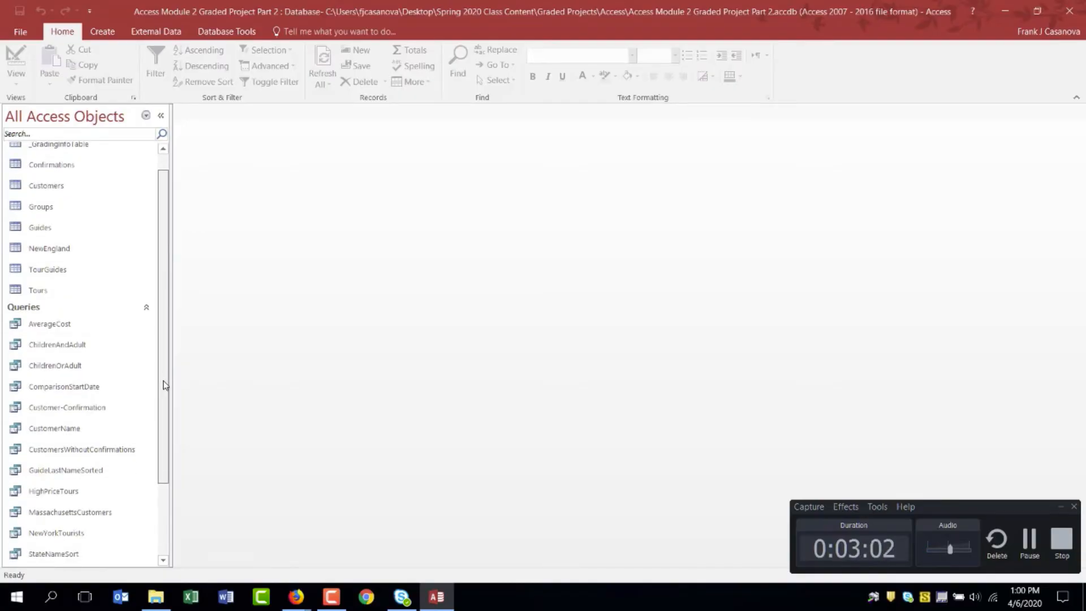
drag(164, 385, 173, 437)
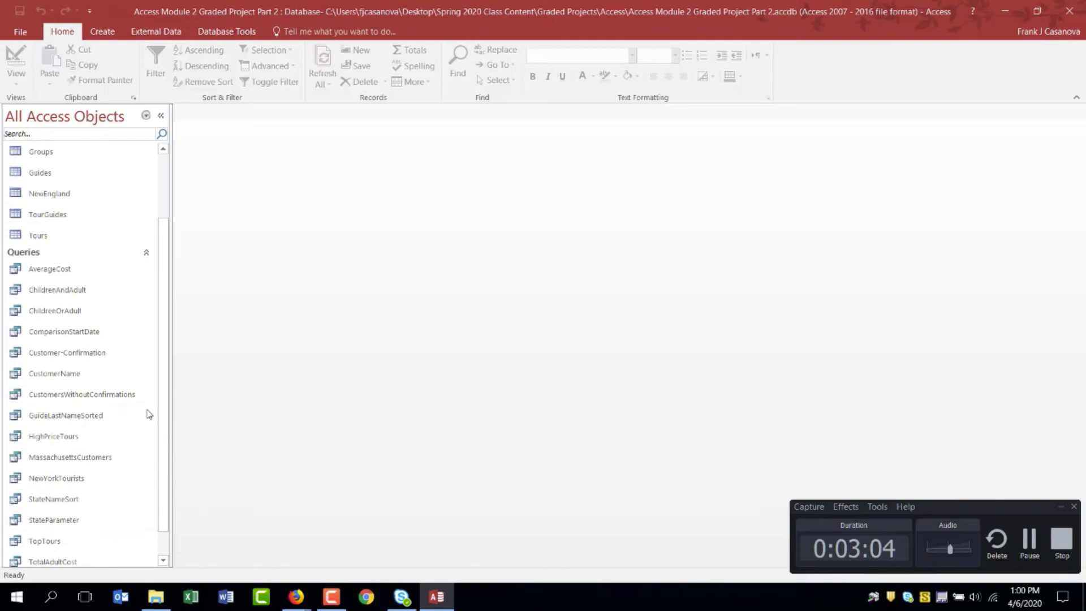
click(87, 523)
double_click(88, 524)
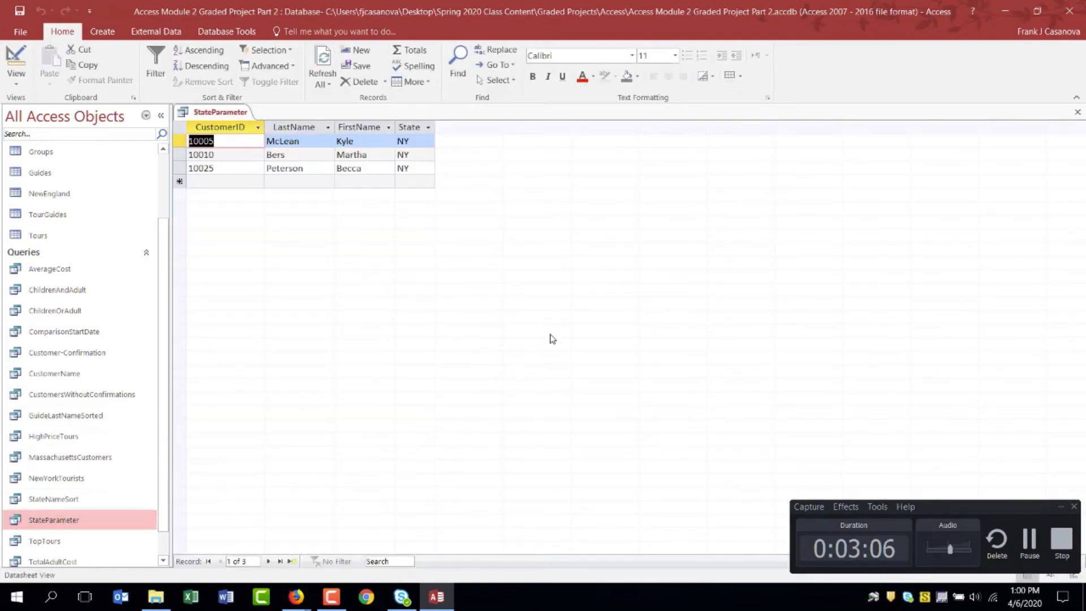
click(16, 61)
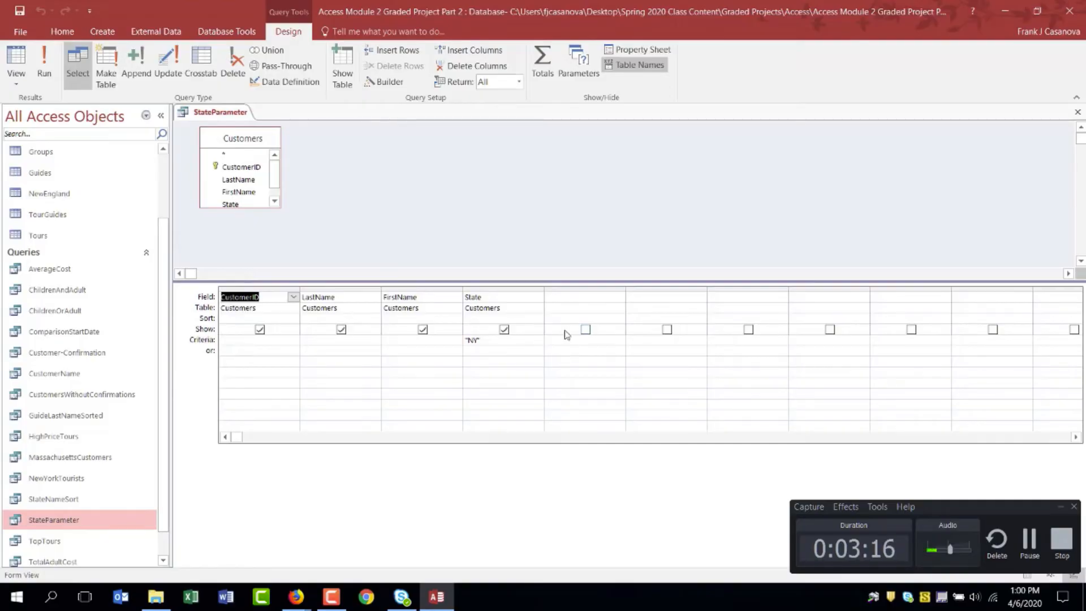
Step: Replace the State criterion in the StateParameter query with the parameter prompt [Enter desired state]
drag(487, 341, 752, 464)
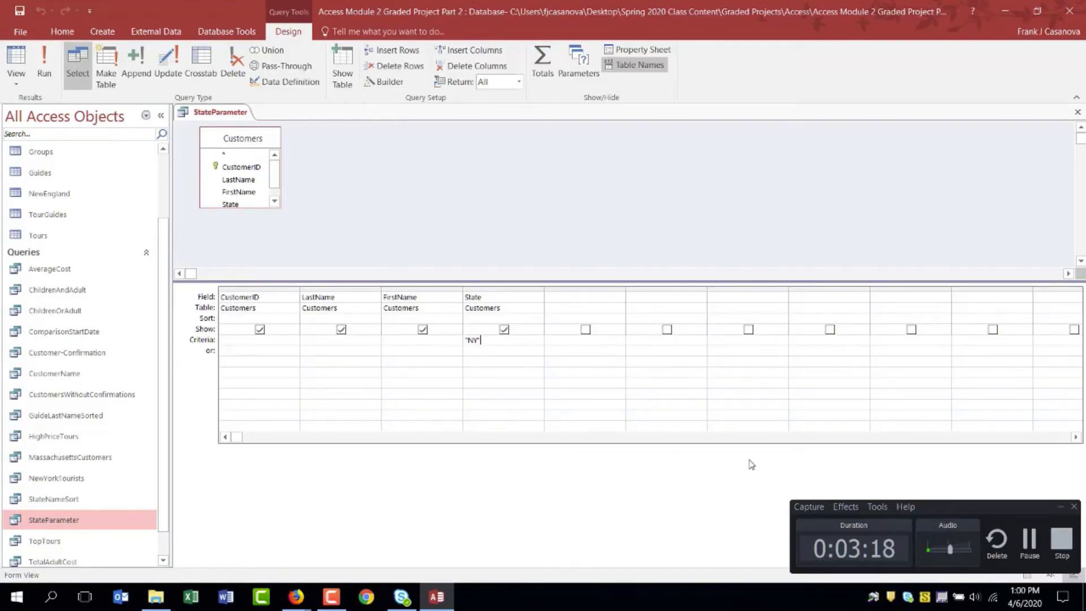
key(BackSpace)
key(BackSpace)
key(BackSpace)
key(BackSpace)
text(Enter desired )
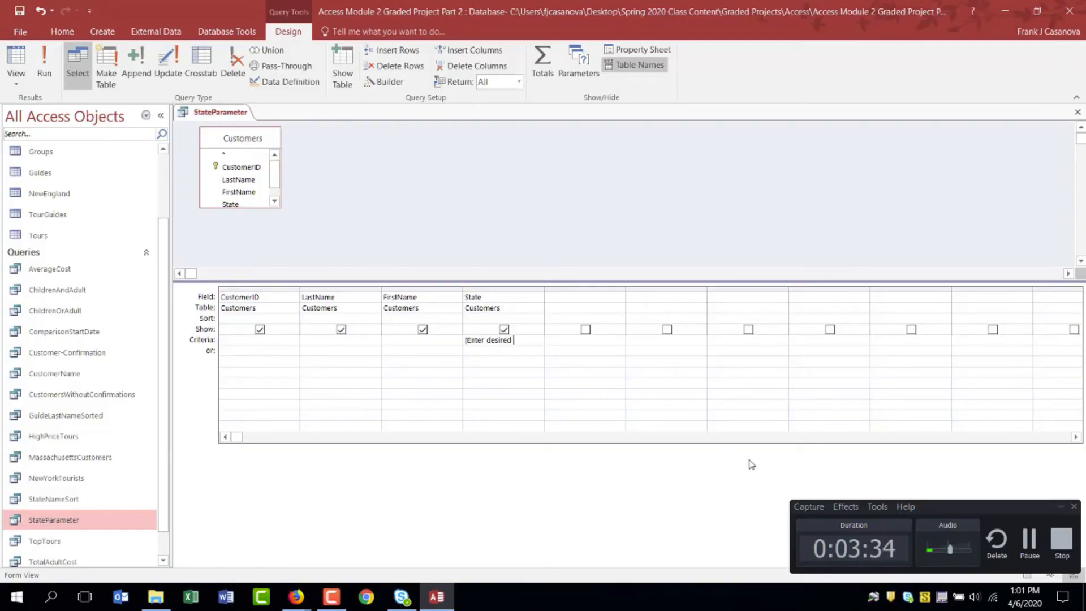
text(state)
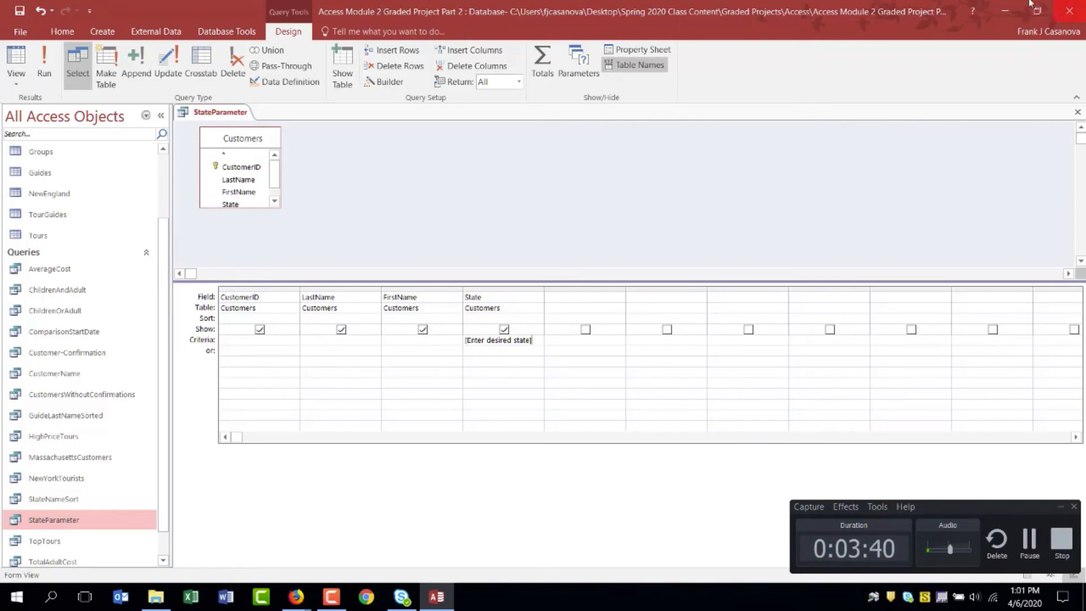
Step: Run the StateParameter query with CT as the desired state and close it
click(42, 64)
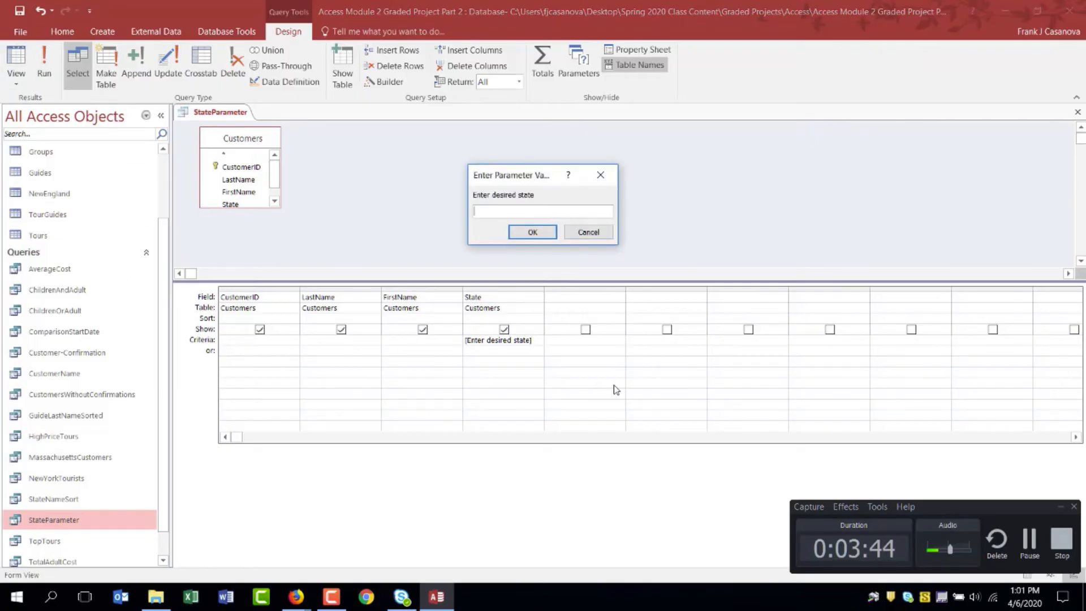
text(cT)
click(525, 234)
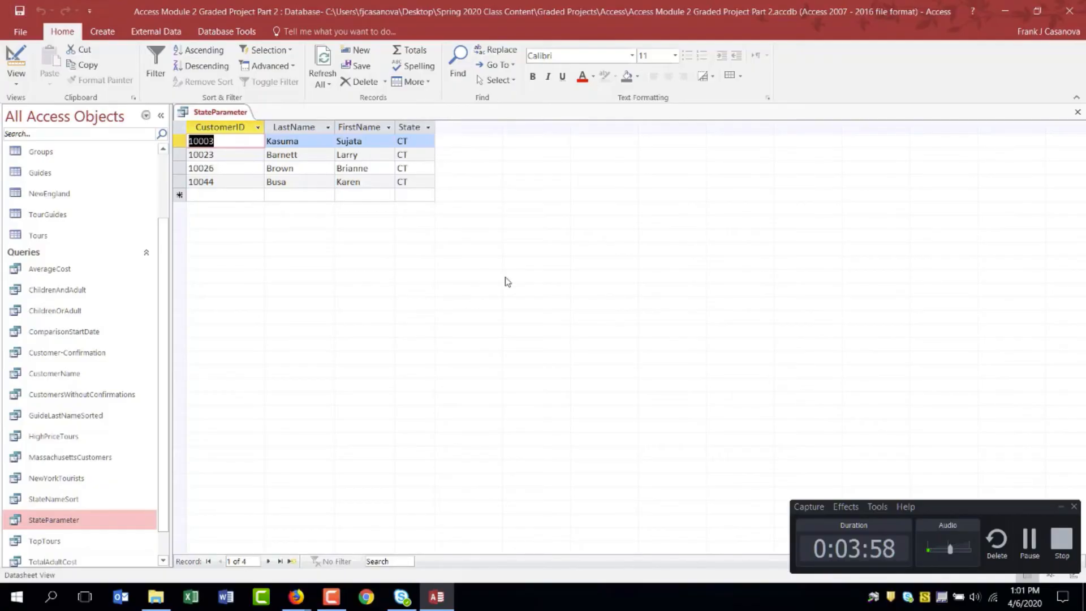
click(1078, 113)
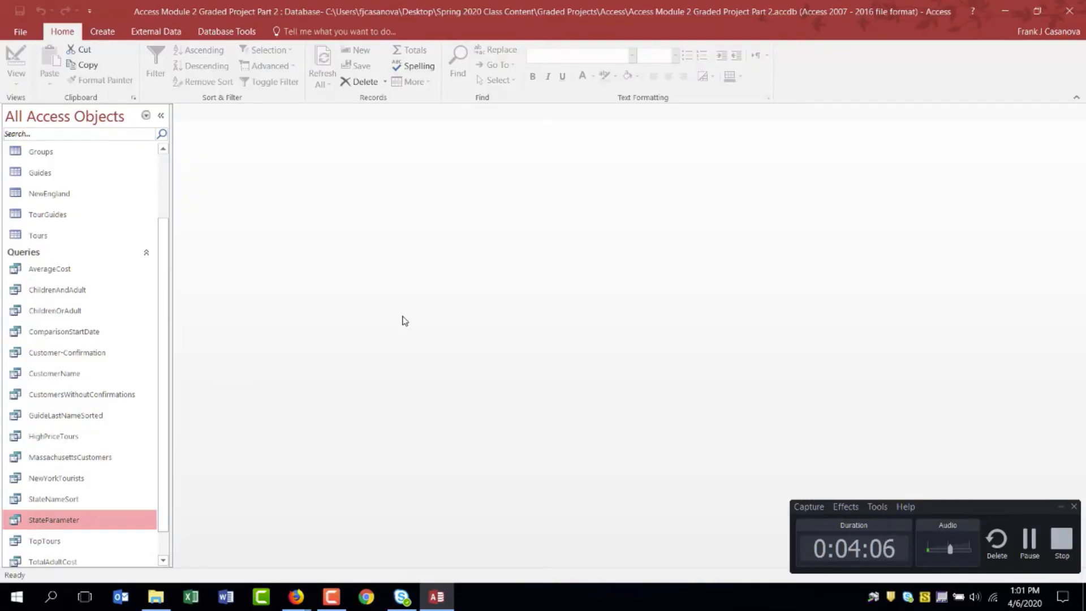
Step: Open the TopTours query in Design View and enlarge the Confirmations field list to fit all its fields
double_click(99, 540)
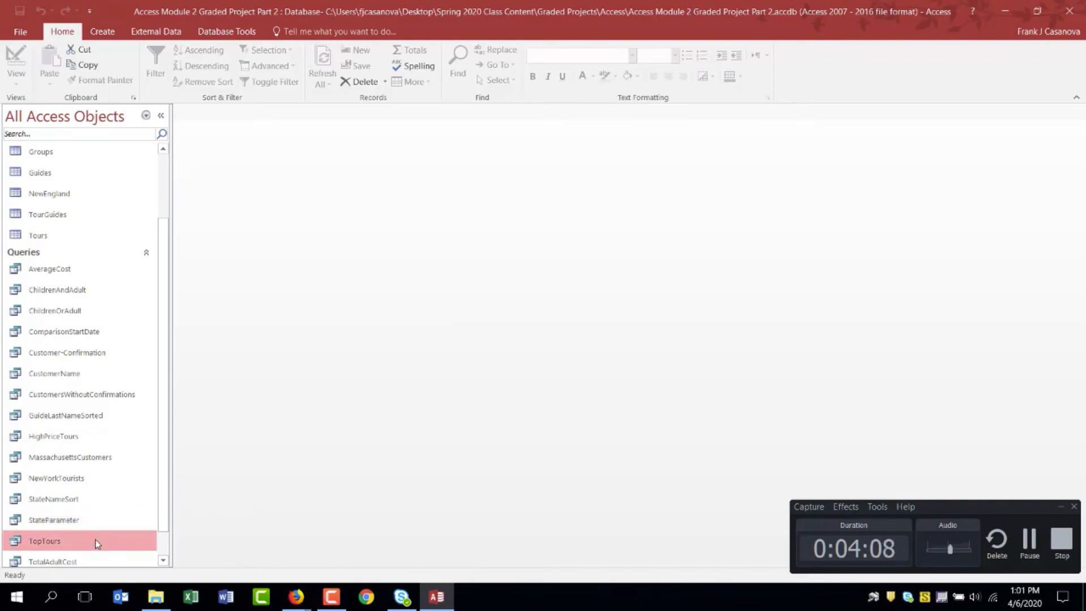
click(6, 54)
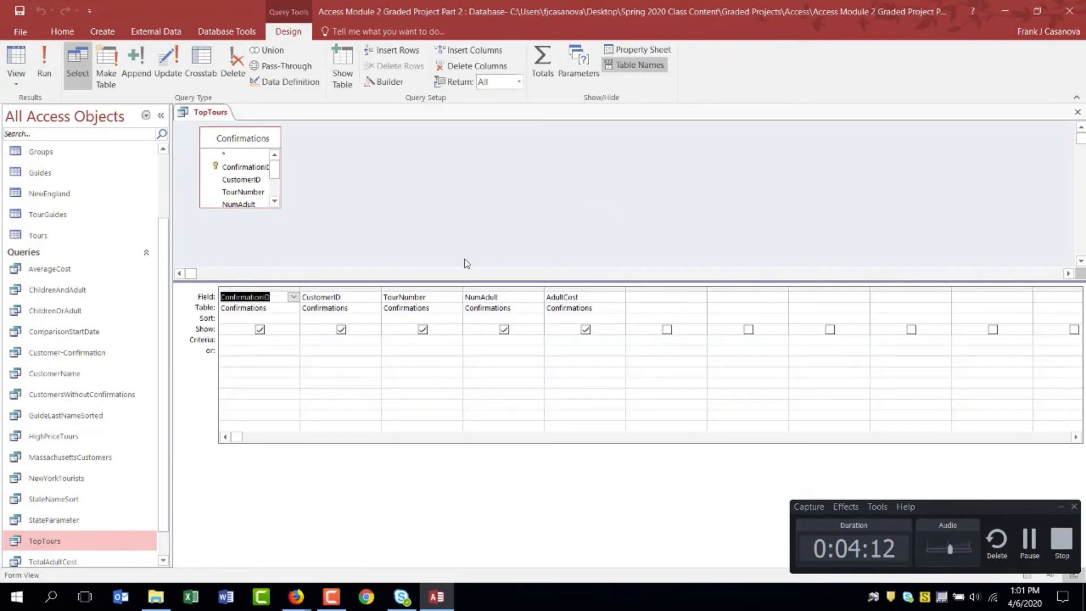
drag(467, 281, 467, 341)
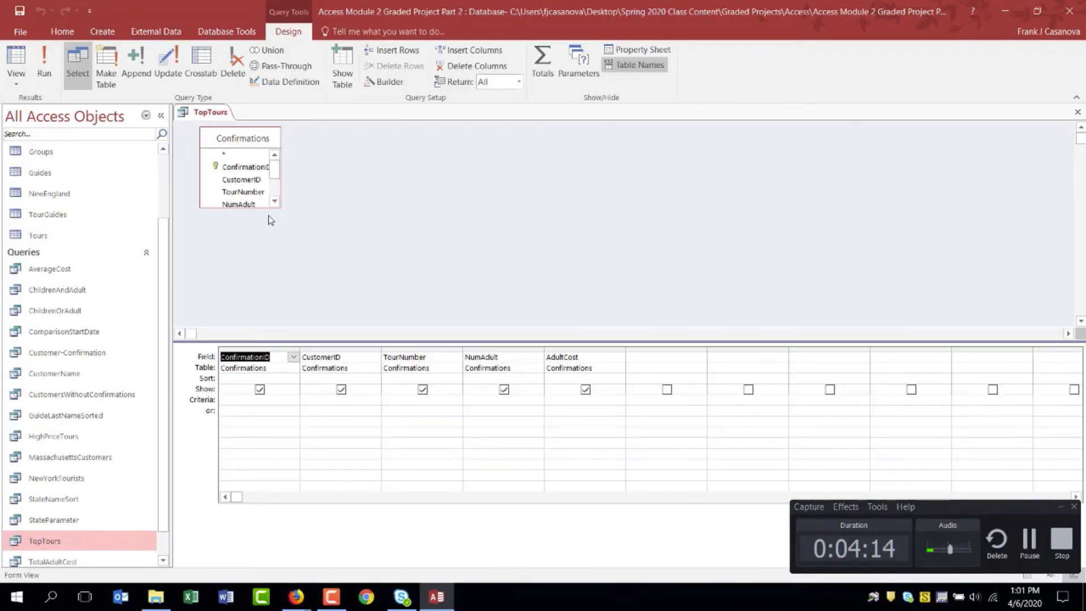
drag(267, 208, 268, 286)
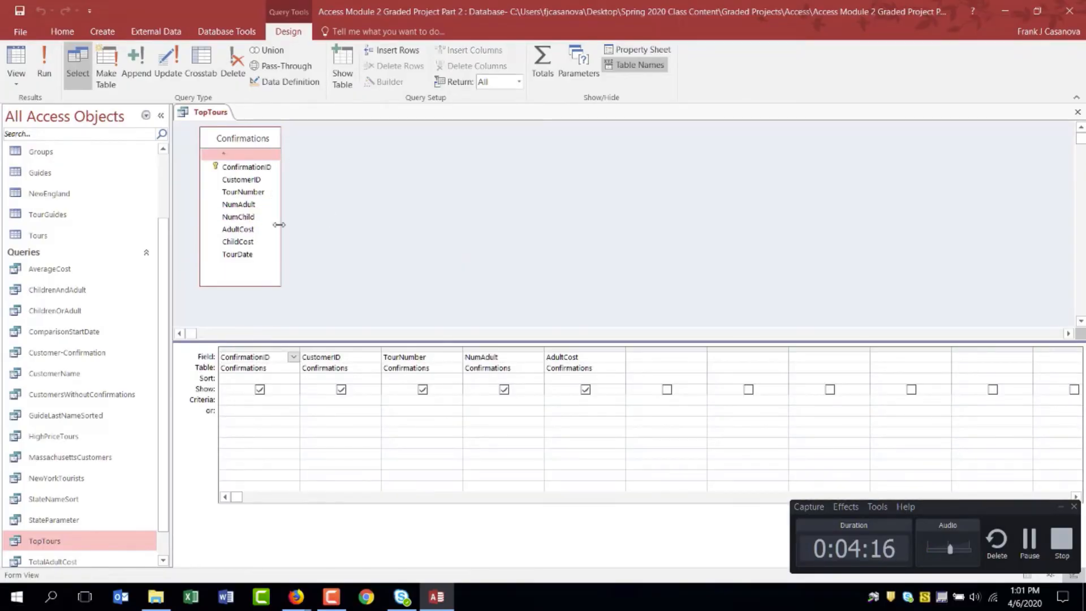
drag(280, 223, 313, 224)
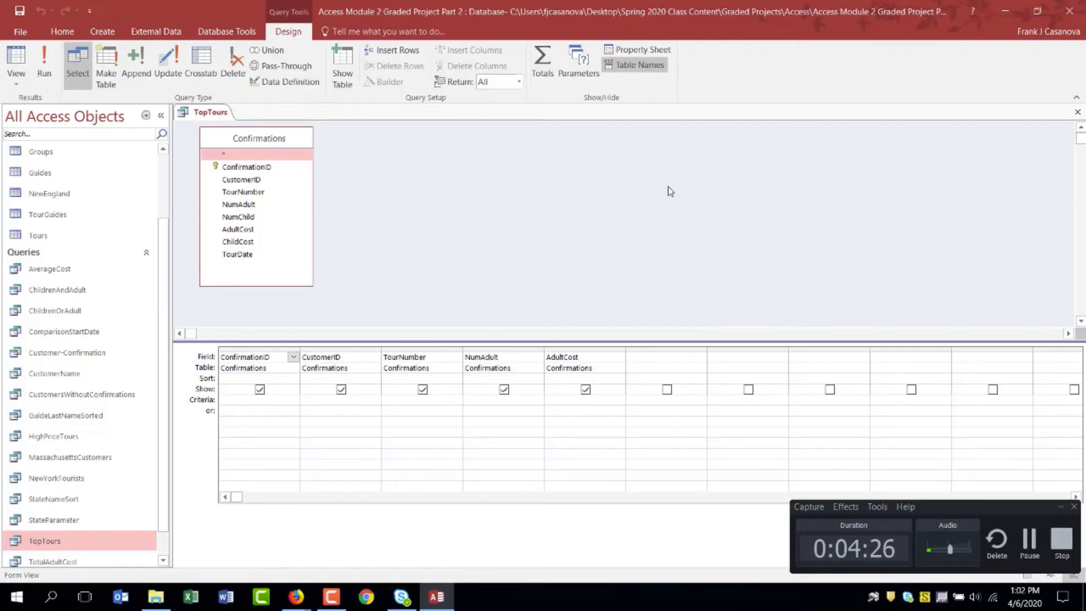
Step: Sort the TopTours query in descending order by AdultCost and limit it to returning the top 5 records
click(612, 378)
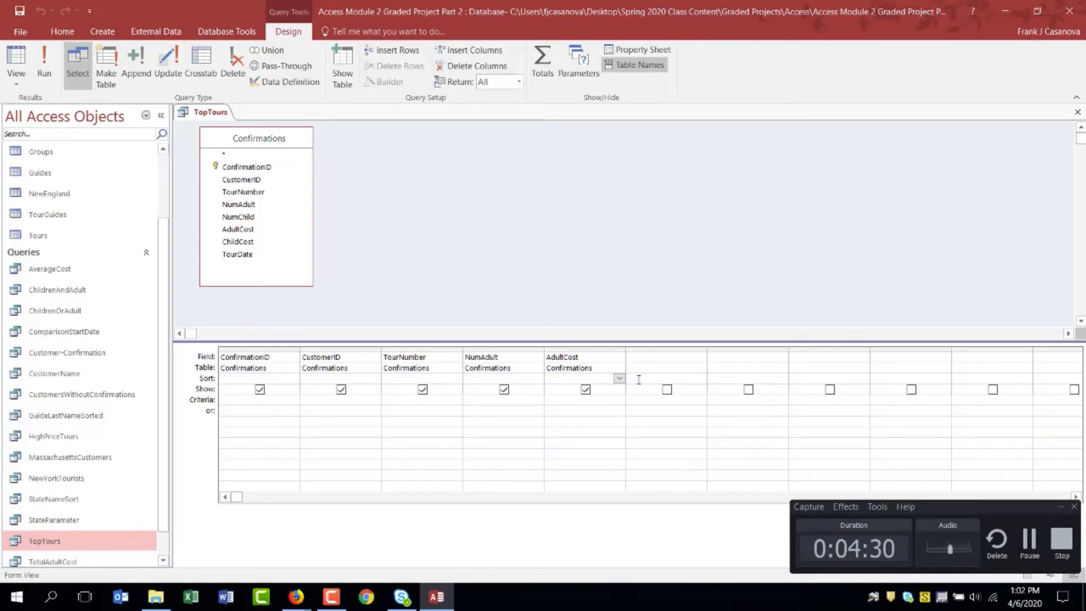
click(620, 379)
click(614, 400)
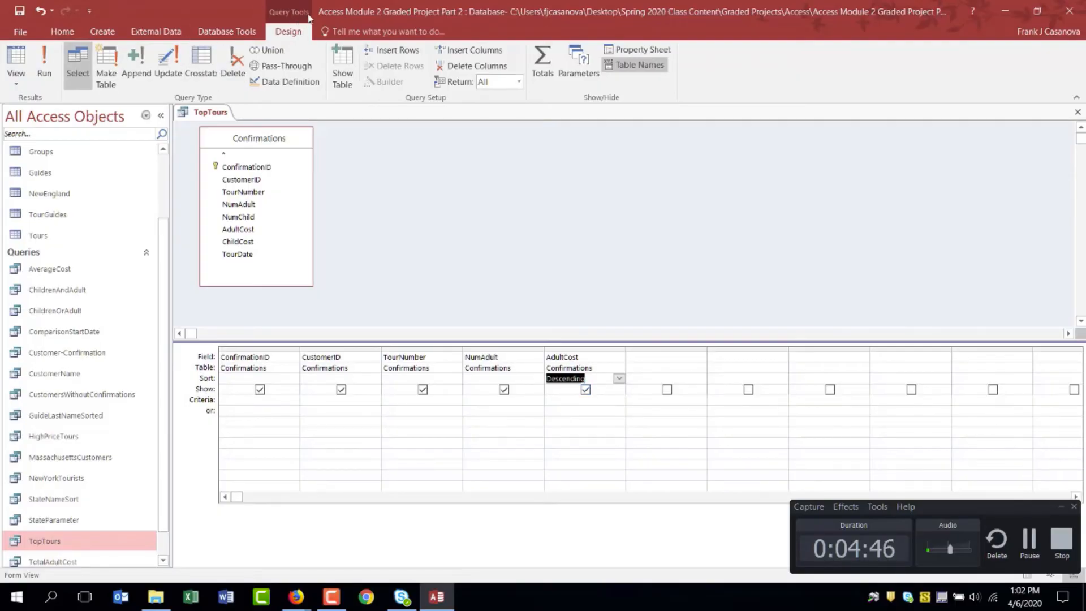
click(519, 81)
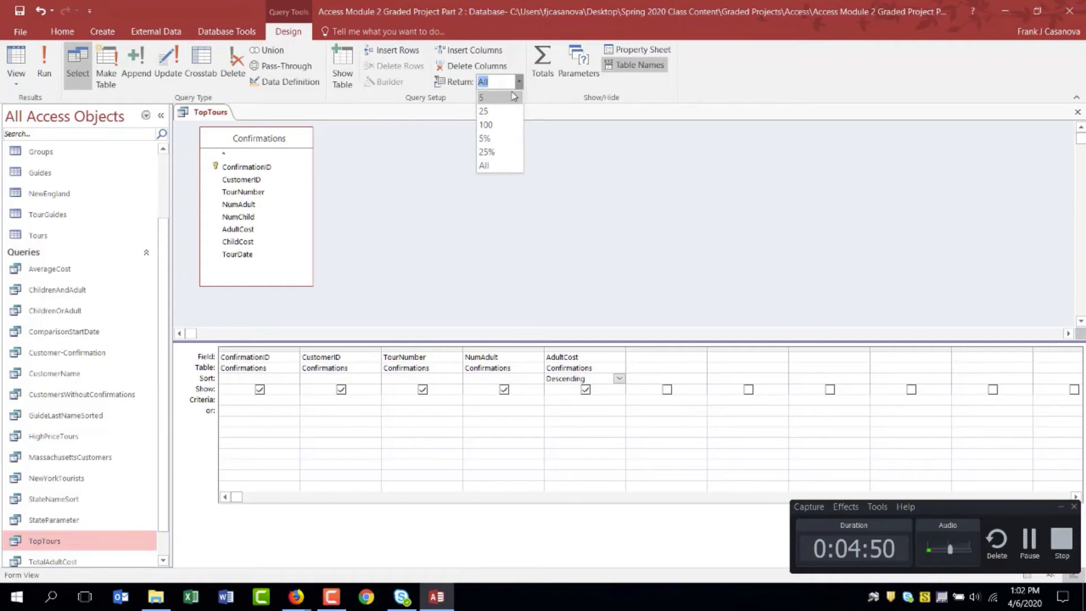
click(512, 97)
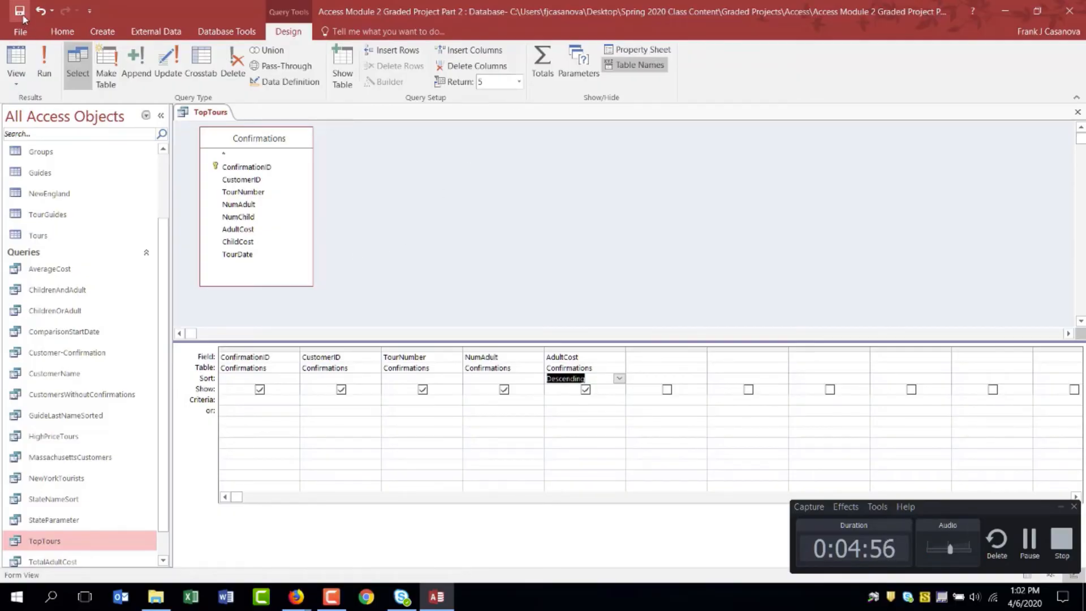
Step: Run the TopTours query, save it and close it
click(45, 63)
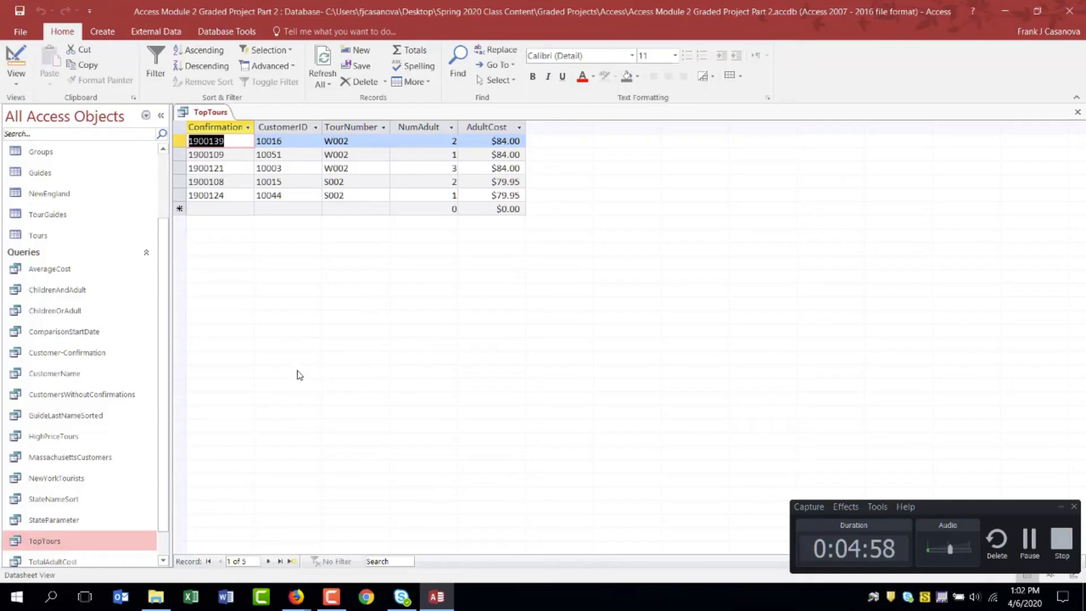
click(20, 10)
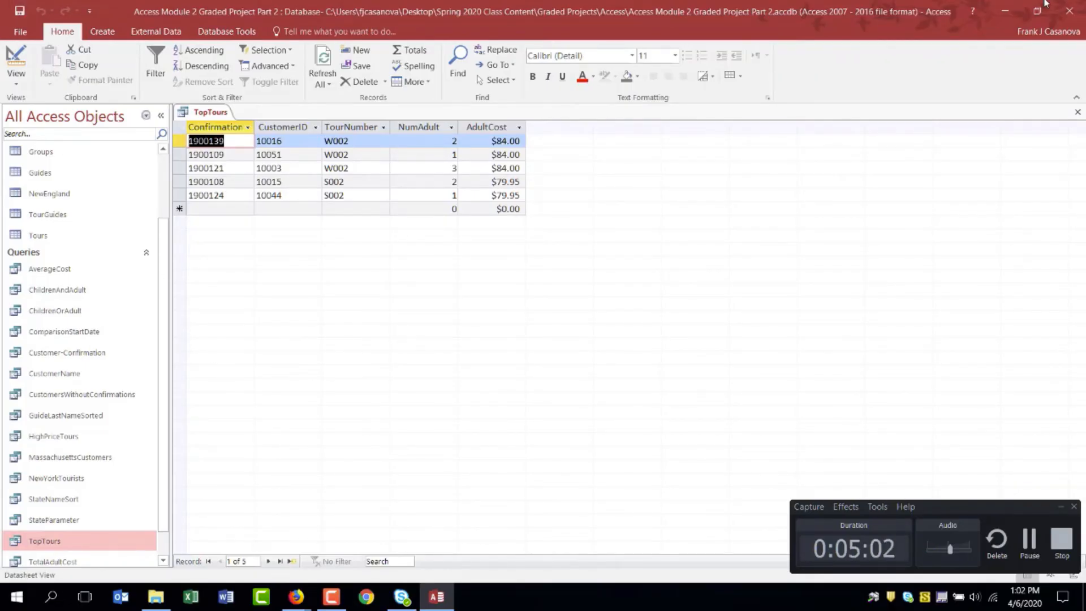
click(1078, 112)
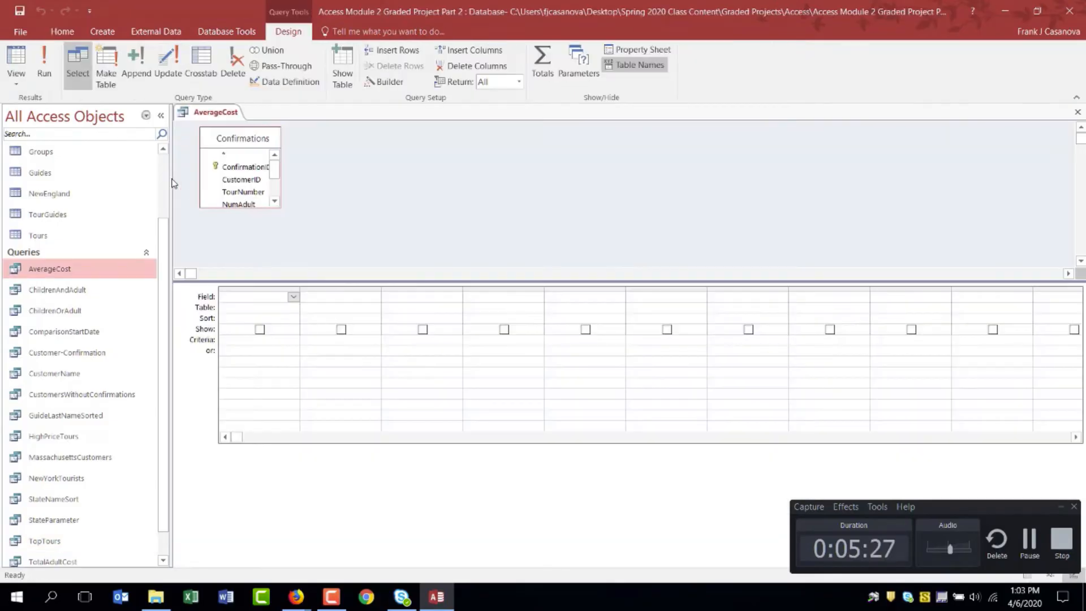
Step: Enlarge the Confirmations field list in the AverageCost query and add a Total row that averages the AdultCost field
drag(369, 287, 369, 355)
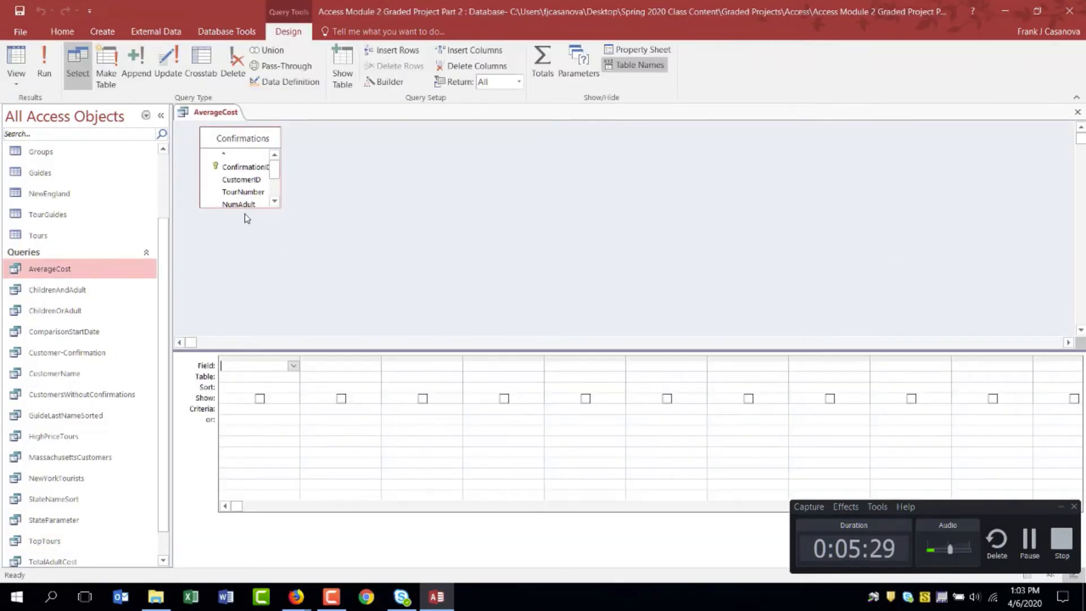
drag(259, 207, 260, 297)
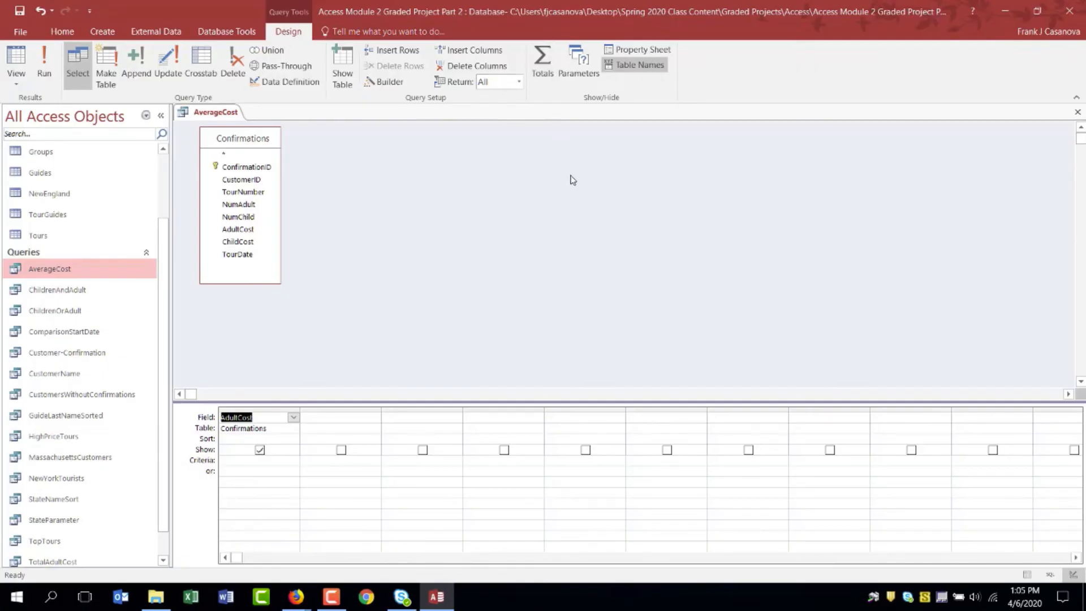
click(548, 59)
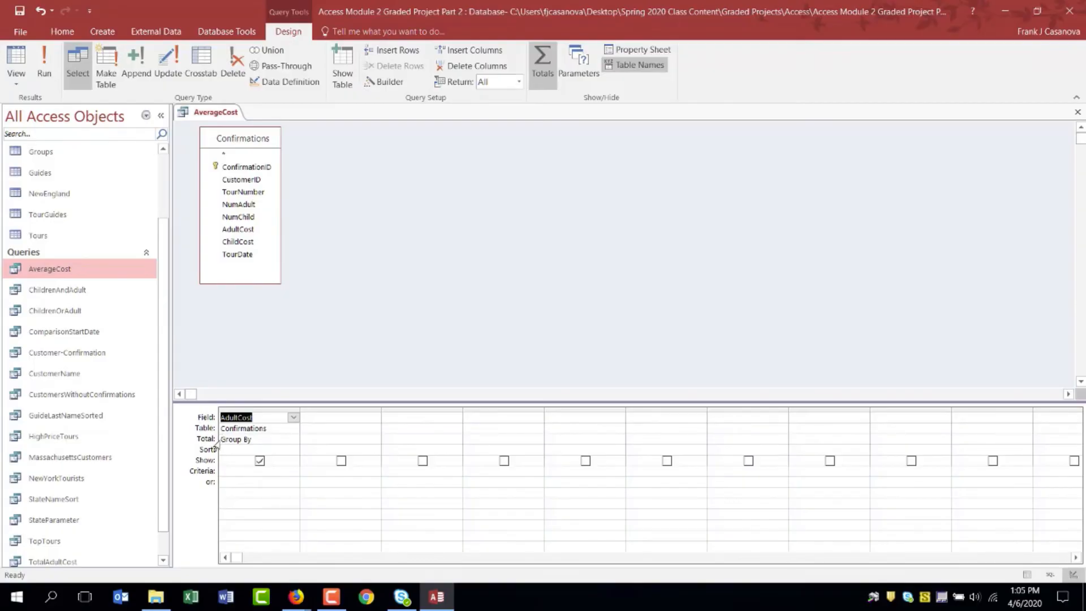
click(294, 439)
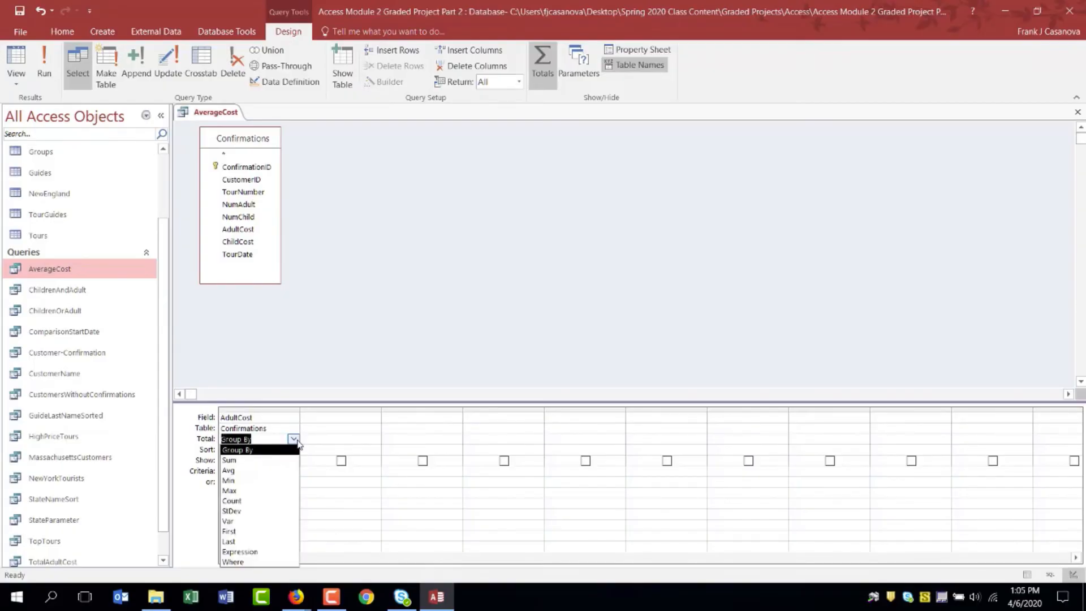
click(296, 441)
click(297, 440)
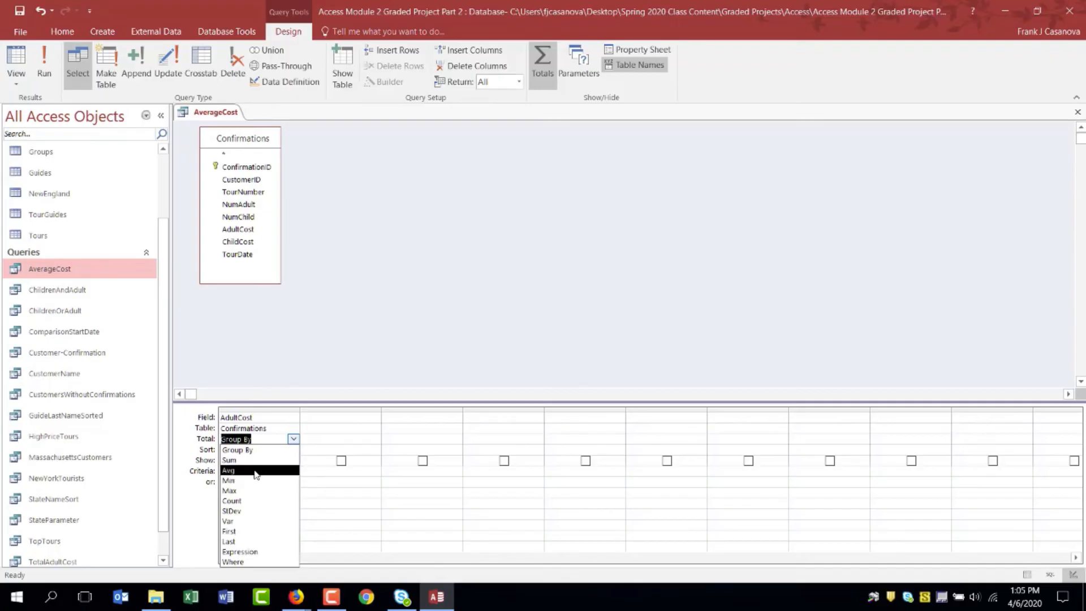
click(257, 471)
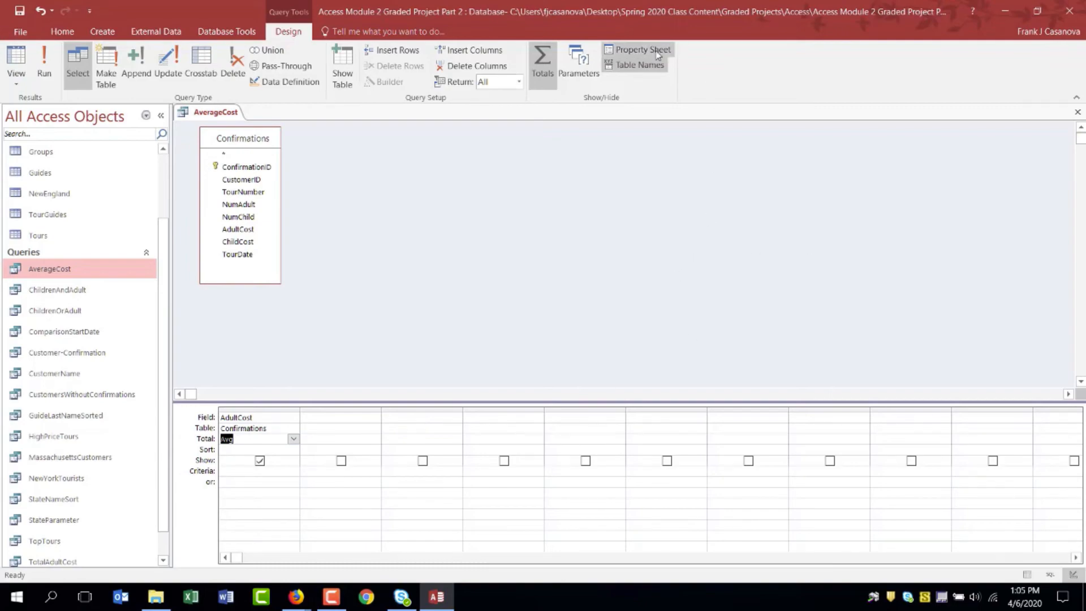
Step: Set the caption of the AdultCost field in the AverageCost query to Avg Cost
click(274, 416)
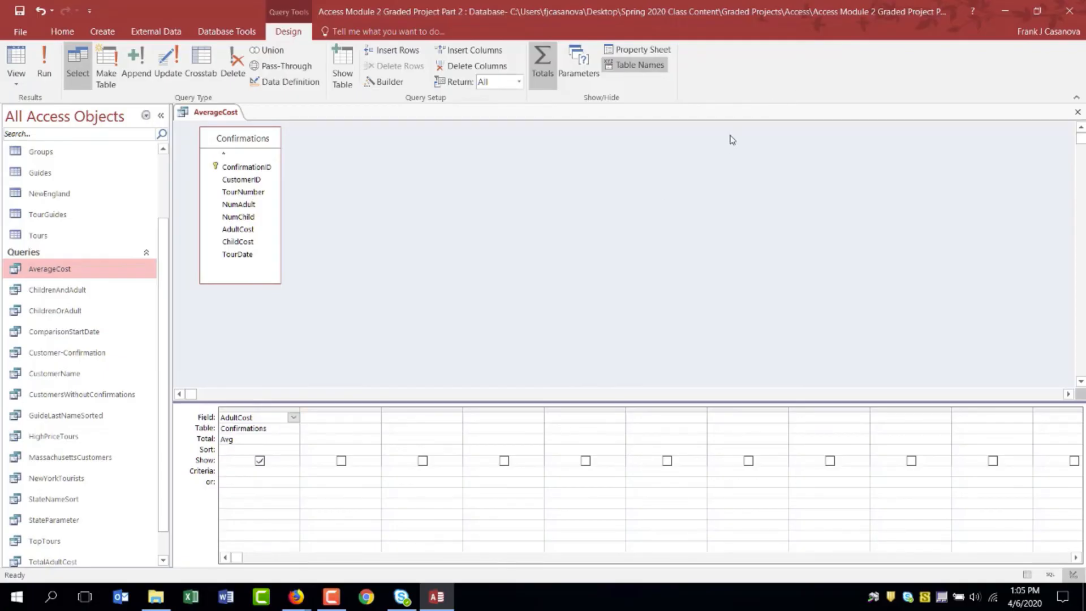
click(643, 52)
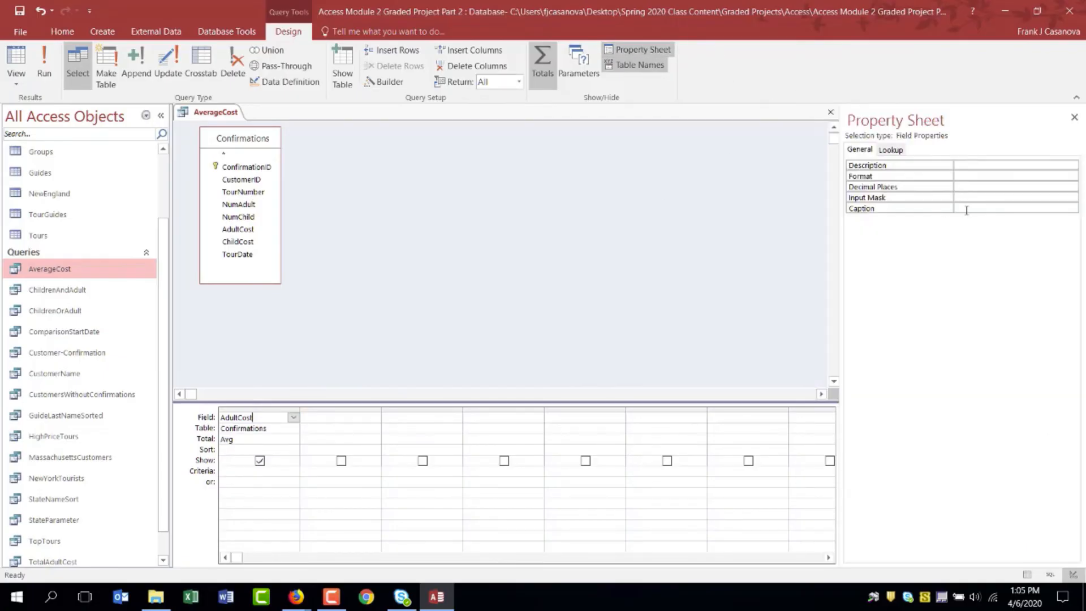
click(962, 208)
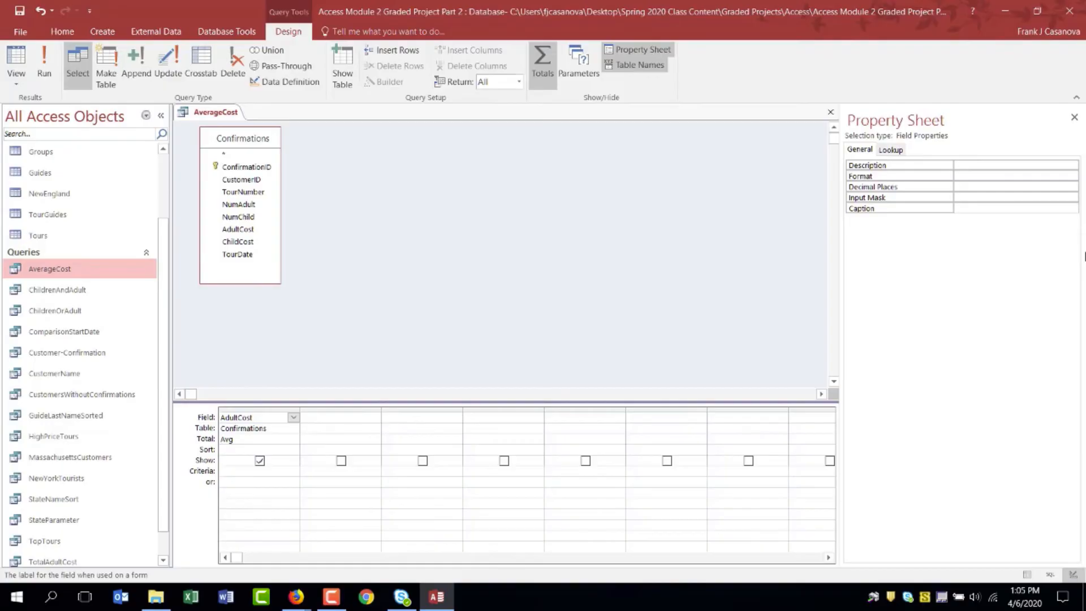
text(Avg Cost)
Step: Save the AverageCost query, run it and close it
click(19, 11)
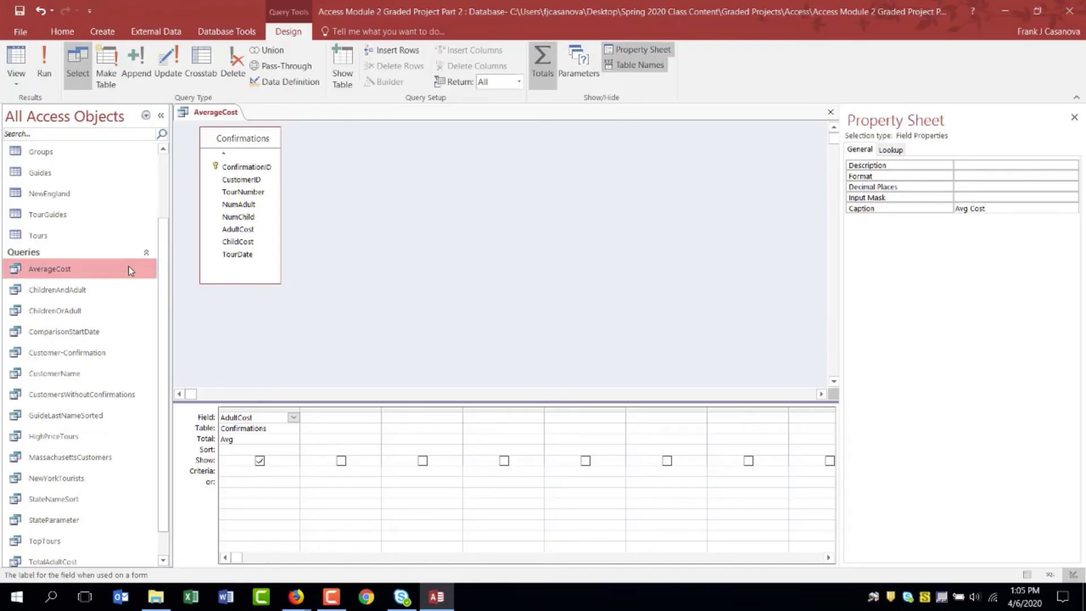
click(44, 62)
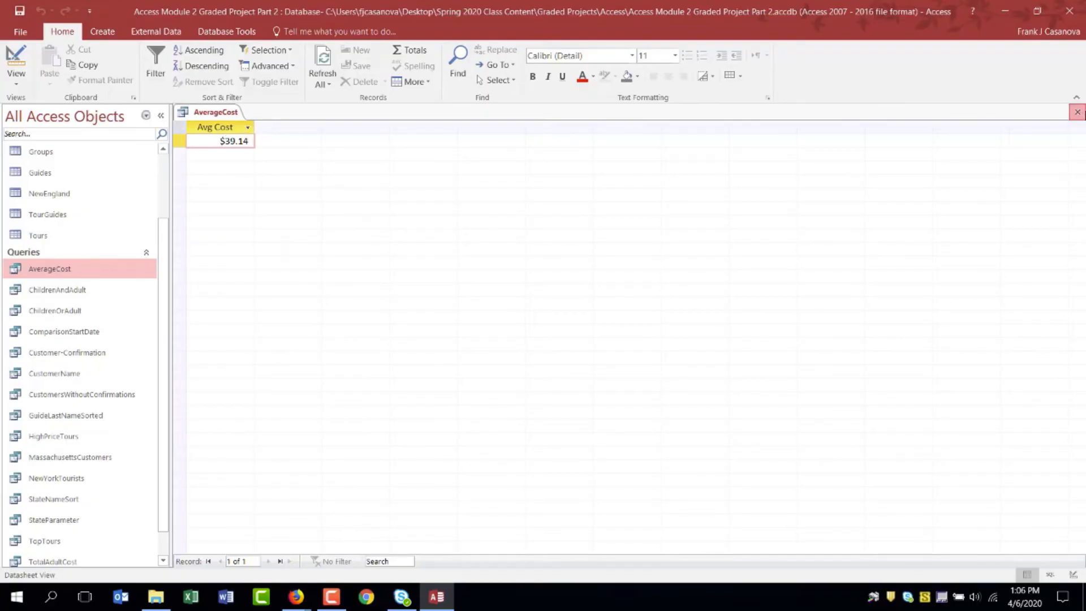
click(1078, 111)
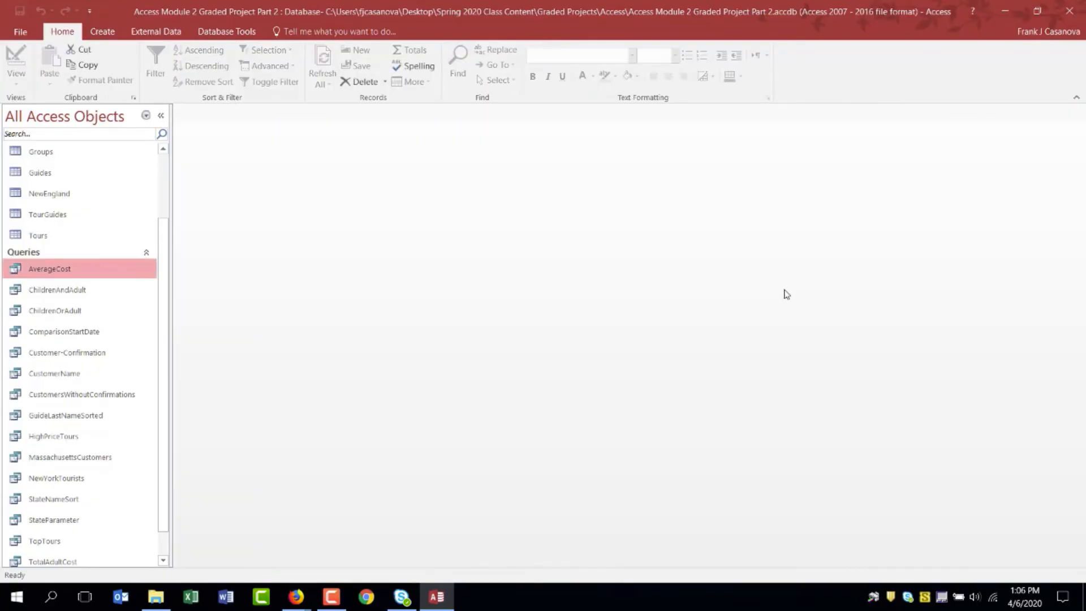
Step: Open the CustomersWithoutConfirmations query in Design View and hide the Property Sheet
click(339, 601)
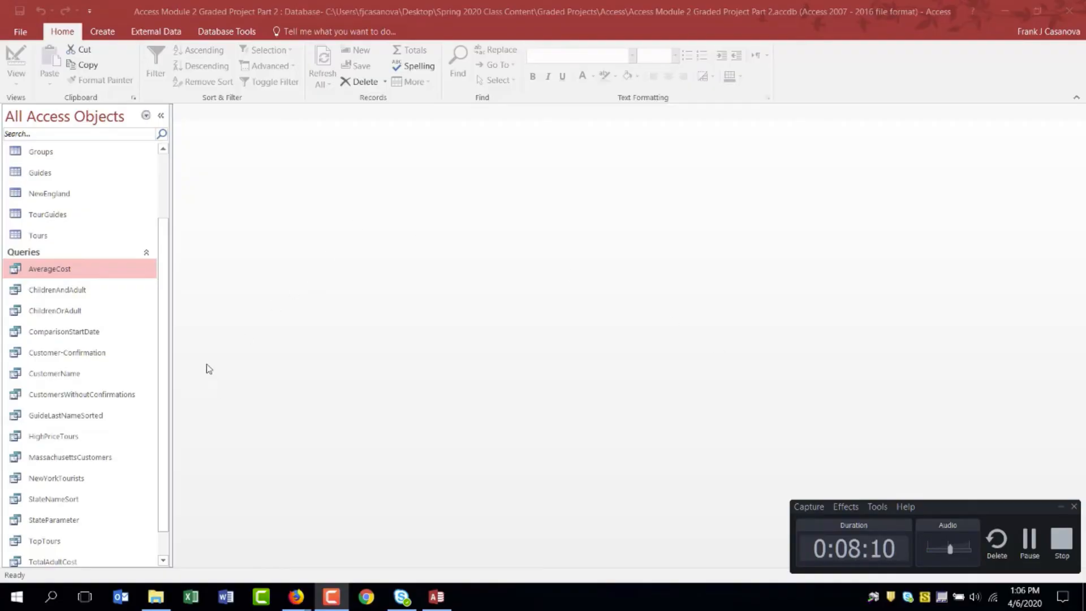
double_click(124, 397)
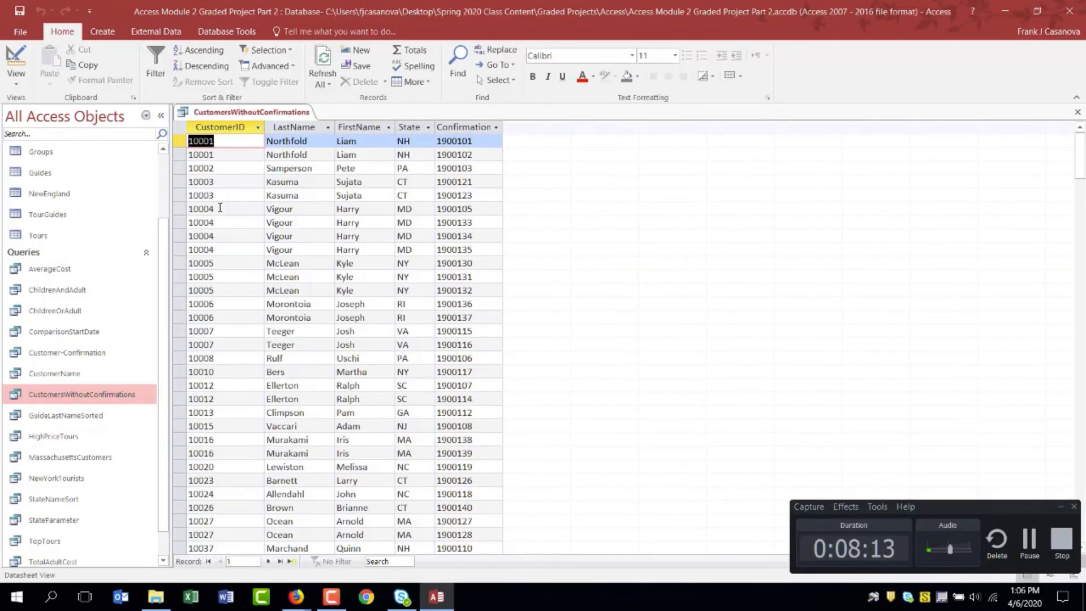
click(16, 62)
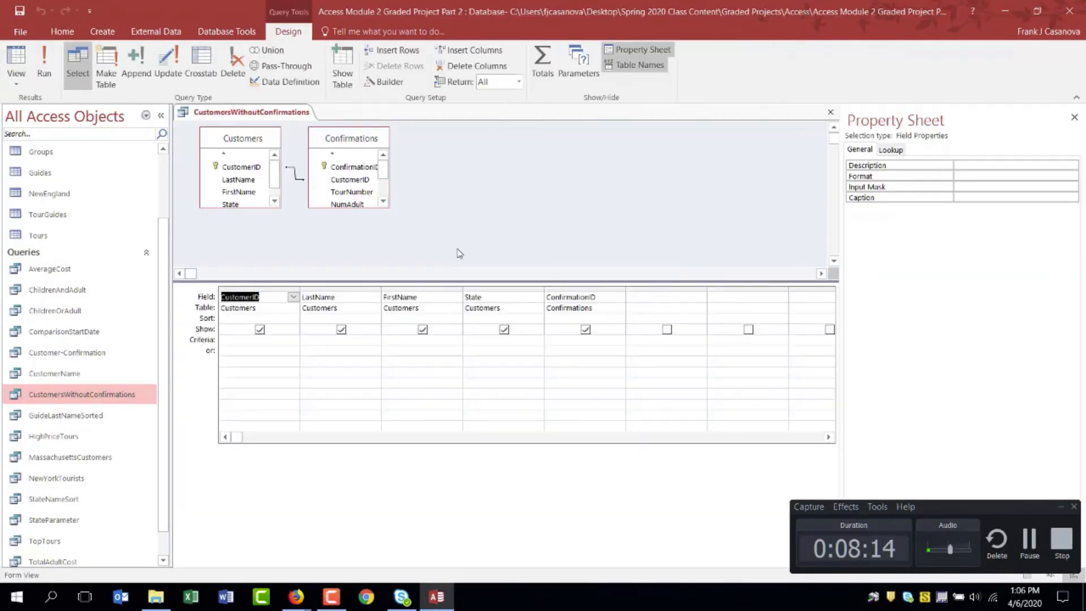
click(422, 289)
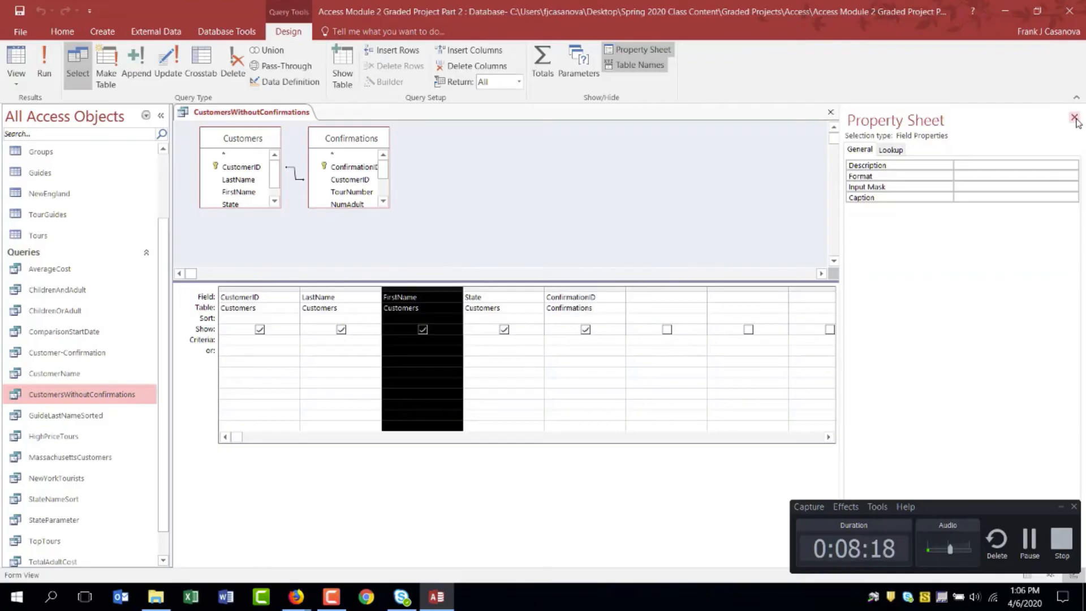
click(1075, 117)
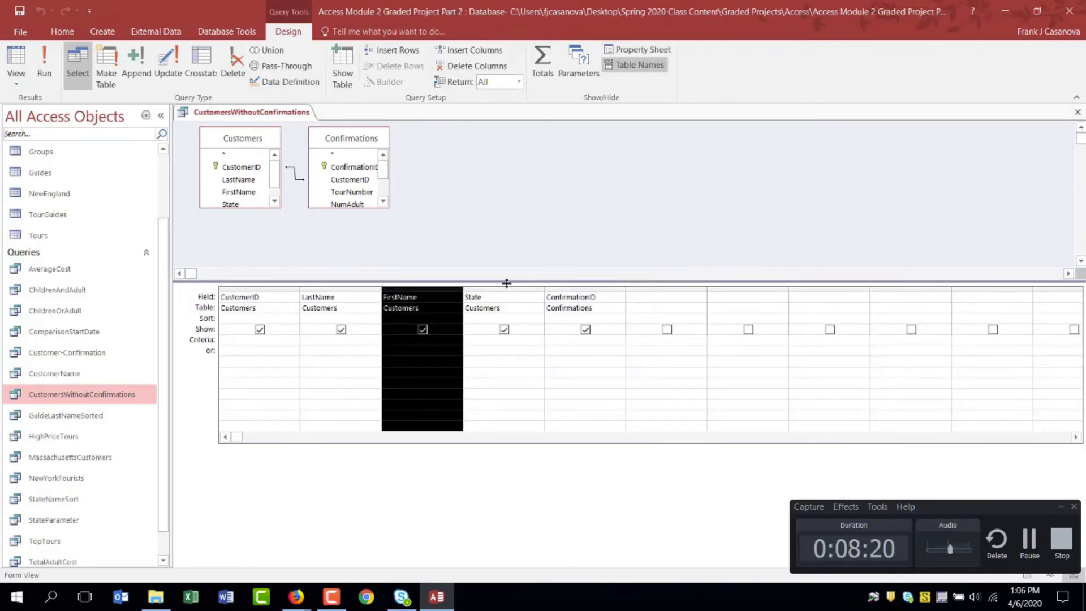
Step: Enlarge the Customers and Confirmations field lists to fit all their fields and move Confirmations farther from Customers
drag(510, 282, 521, 399)
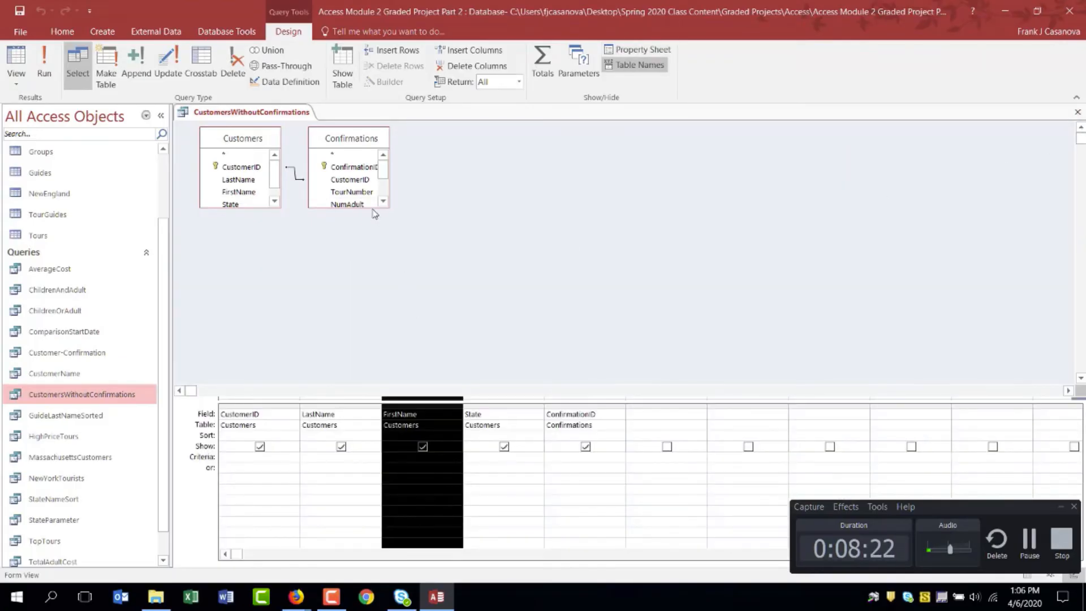
drag(376, 208, 378, 306)
drag(253, 208, 241, 315)
drag(340, 138, 456, 148)
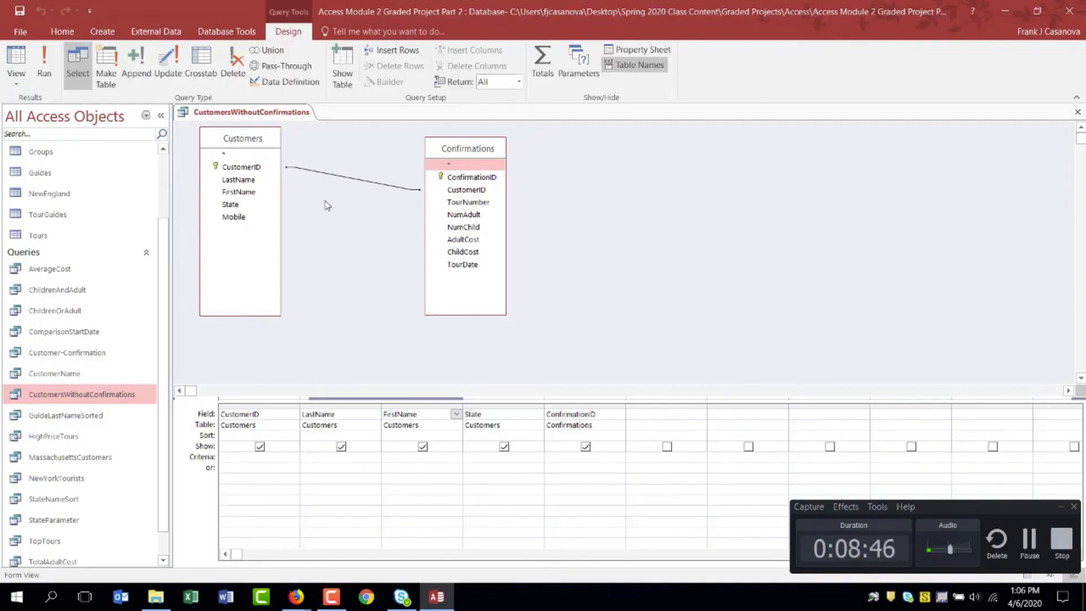
Step: Change the join between Customers and Confirmations to include all records from Customers and only the matching records from Confirmations
right_click(337, 178)
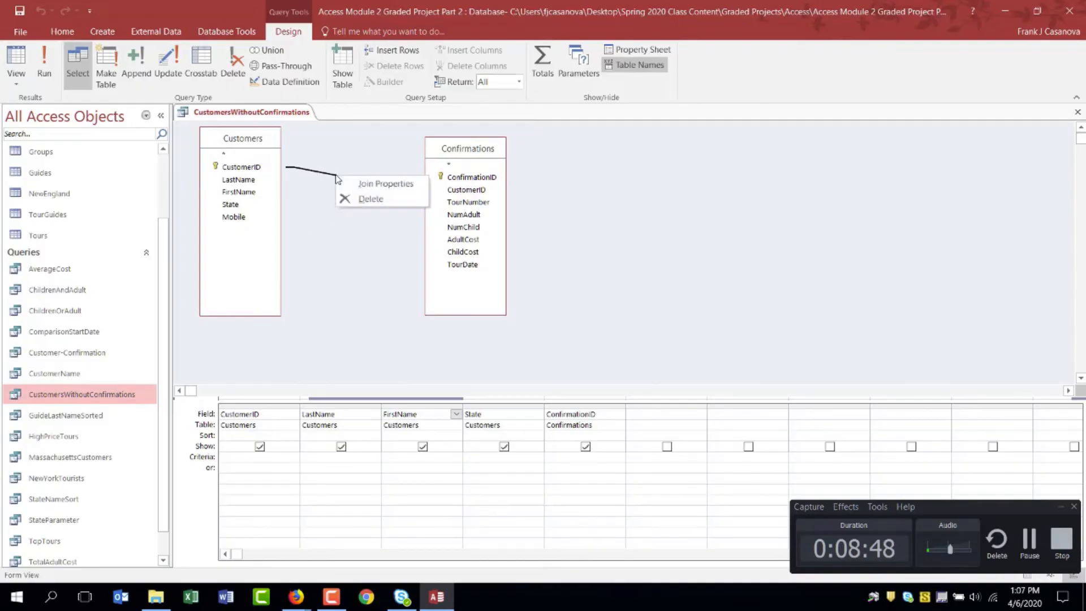
click(385, 182)
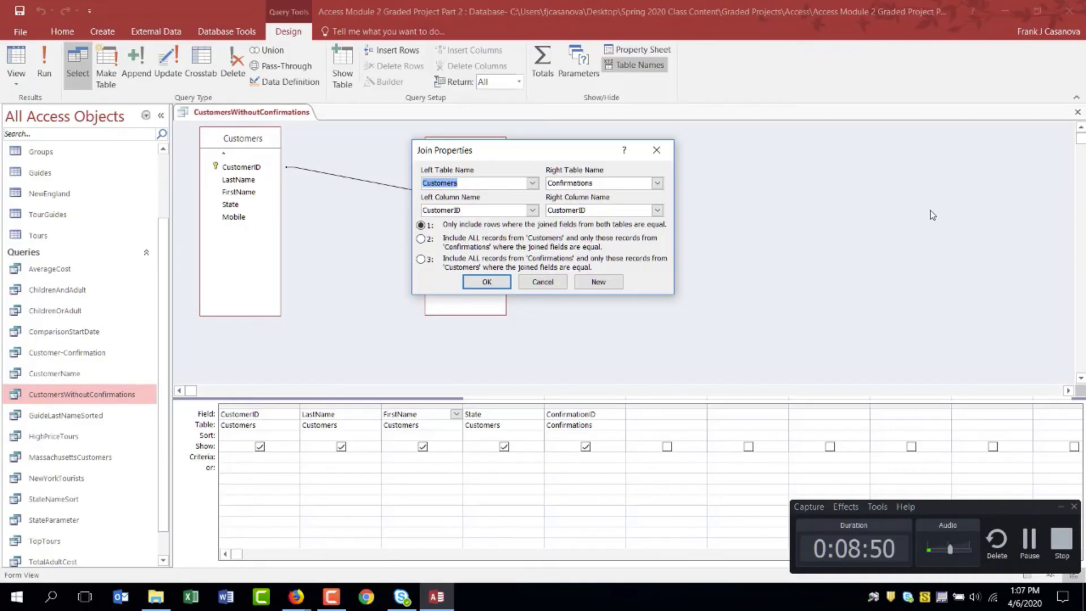
click(421, 238)
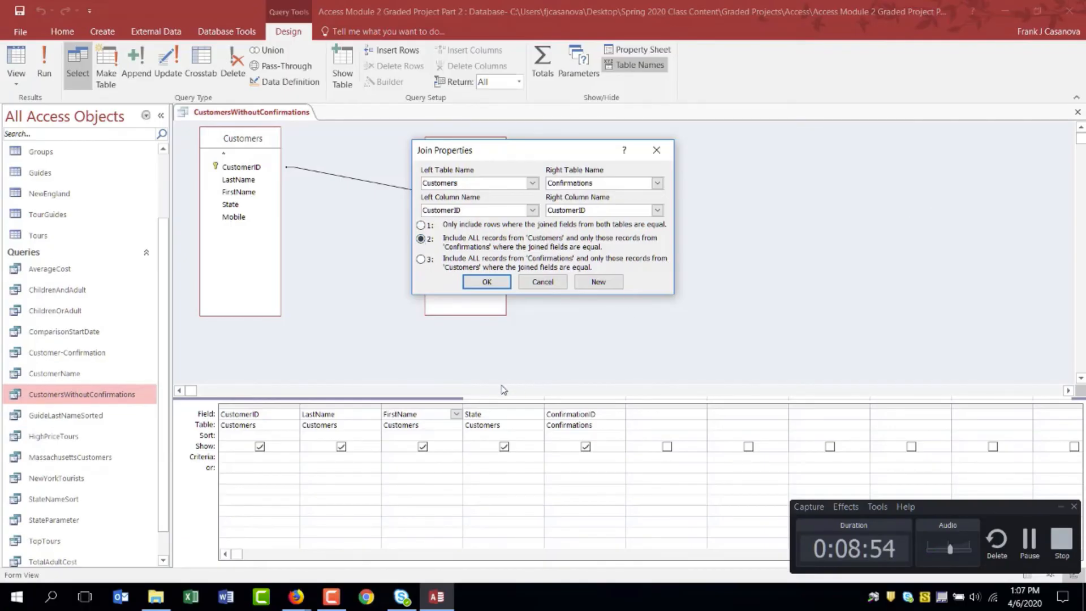
click(502, 283)
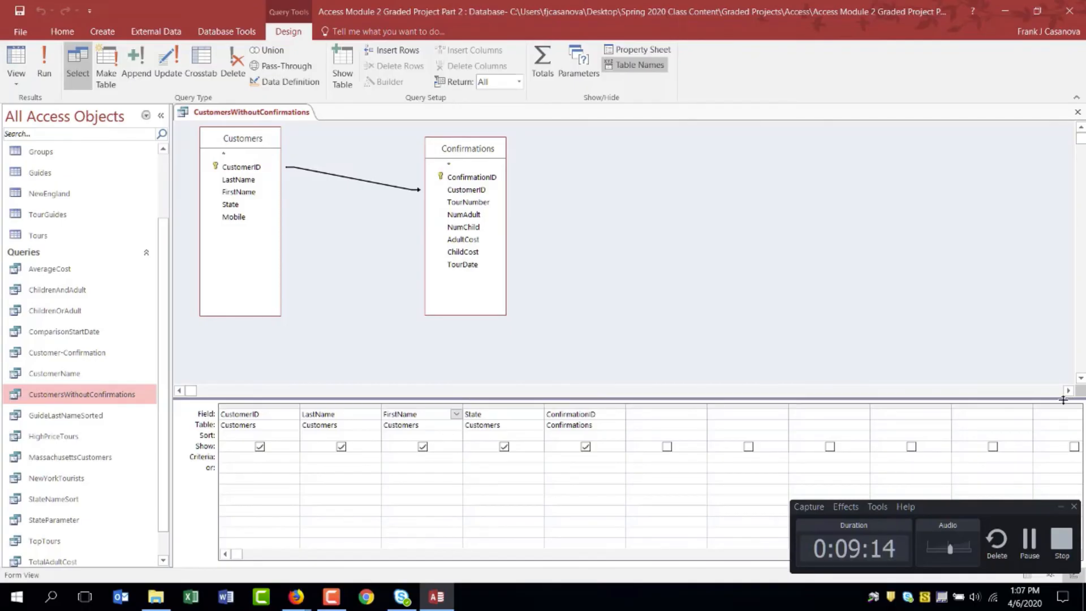
click(1070, 544)
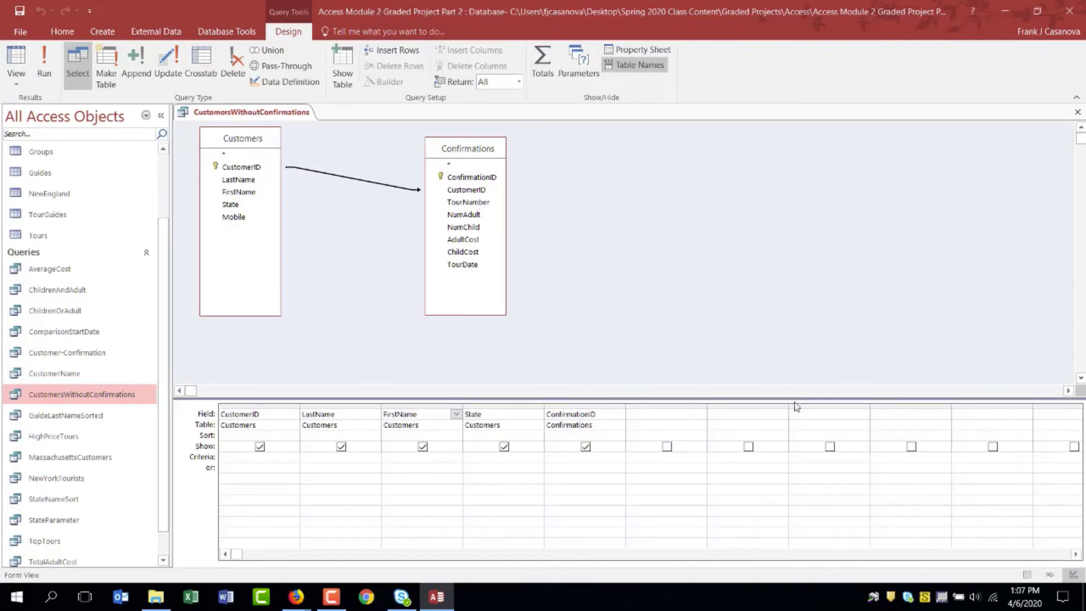
Step: Add the criterion Is Null to the ConfirmationID field and sort the query in ascending order by LastName
click(577, 458)
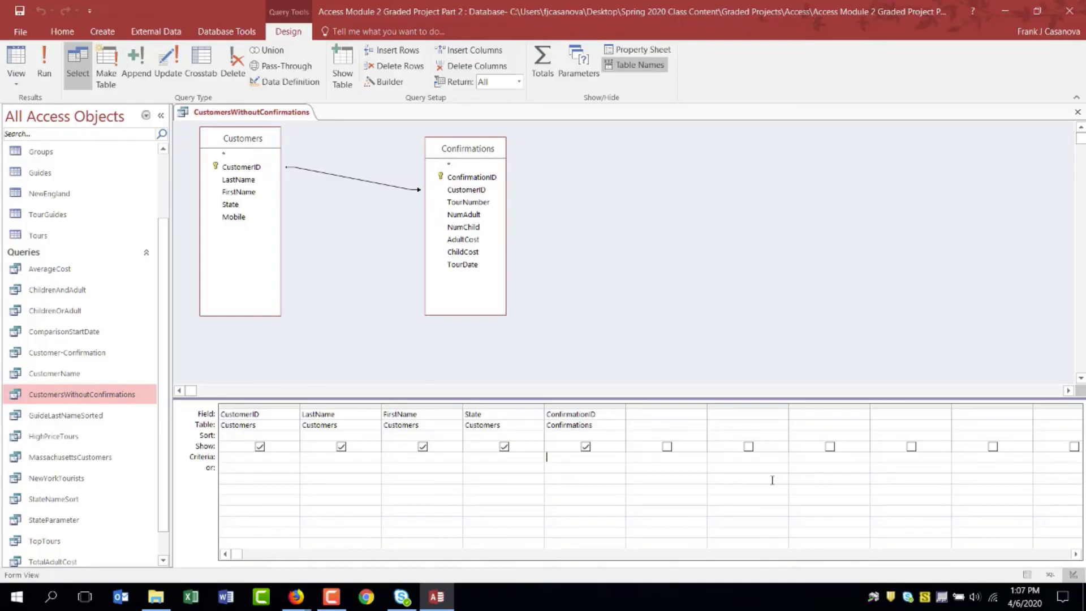
text(Is Null)
click(358, 434)
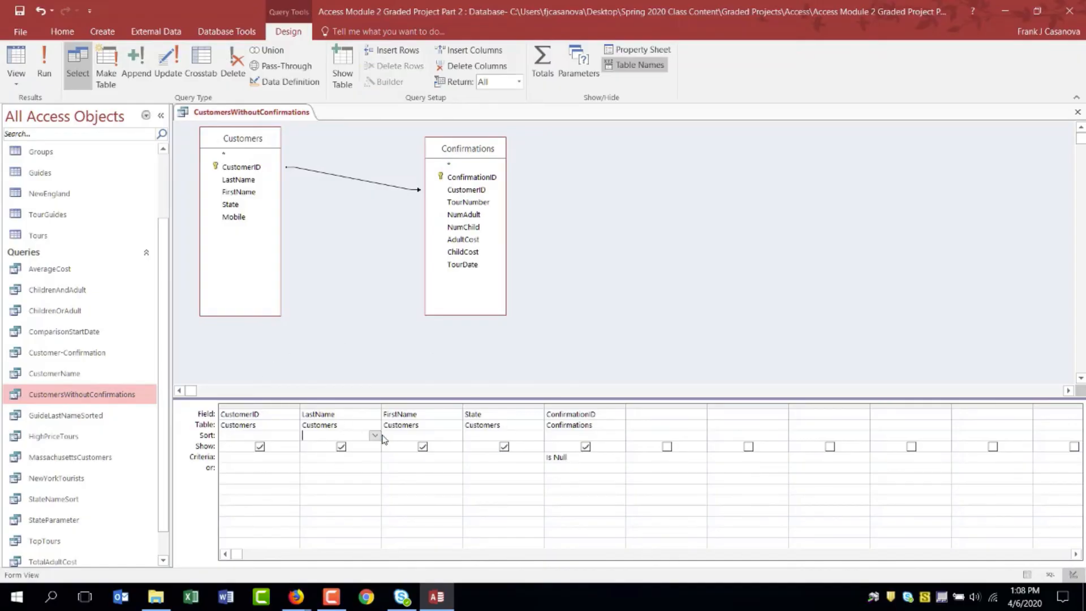
click(375, 435)
click(370, 447)
Step: Save the CustomersWithoutConfirmations query, run it and close it
click(23, 16)
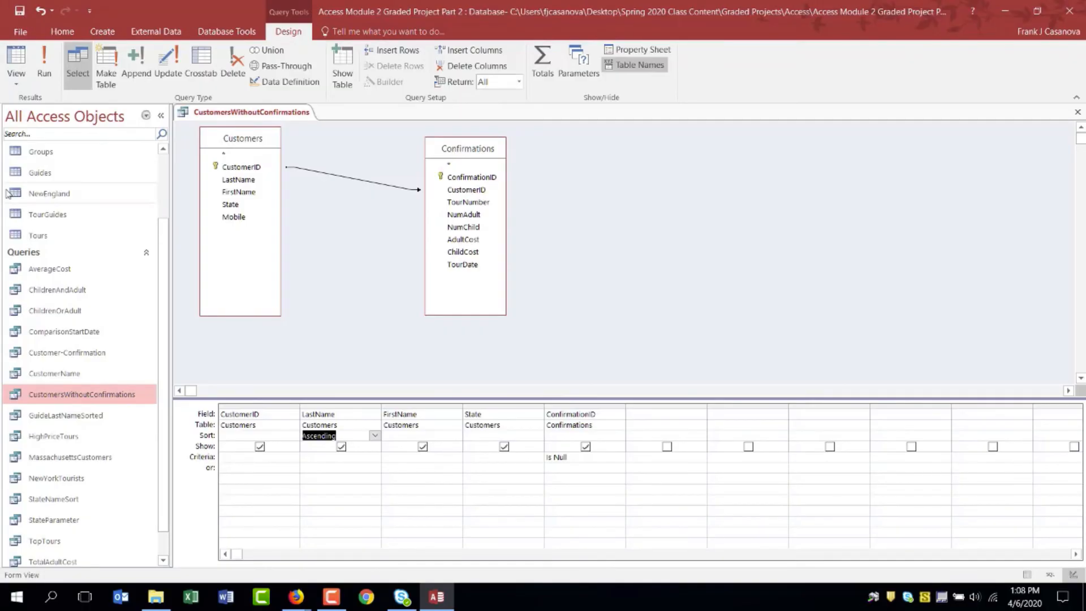
click(45, 59)
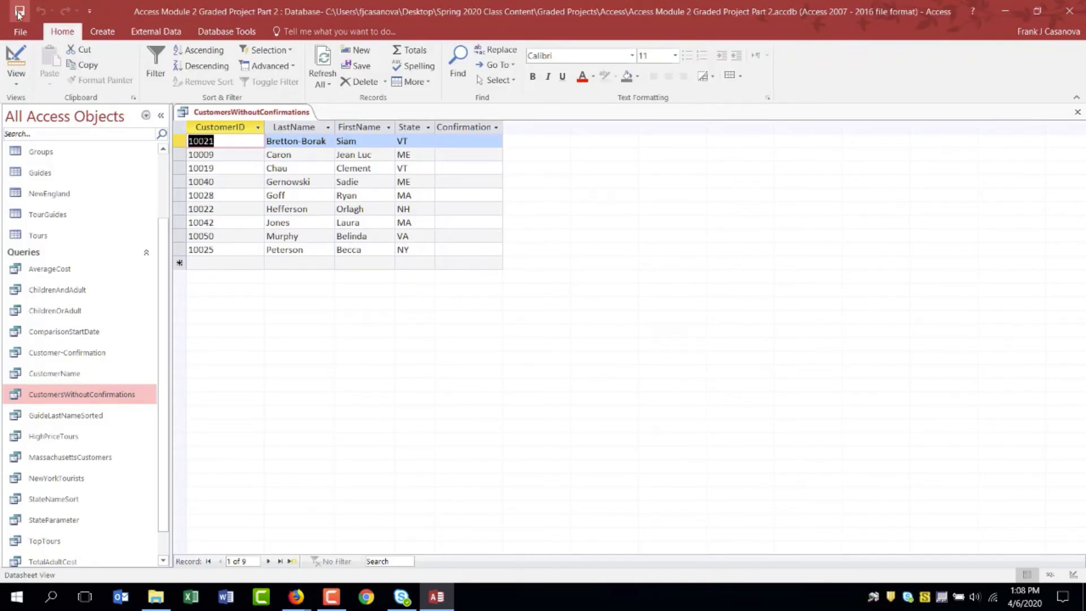
click(1078, 113)
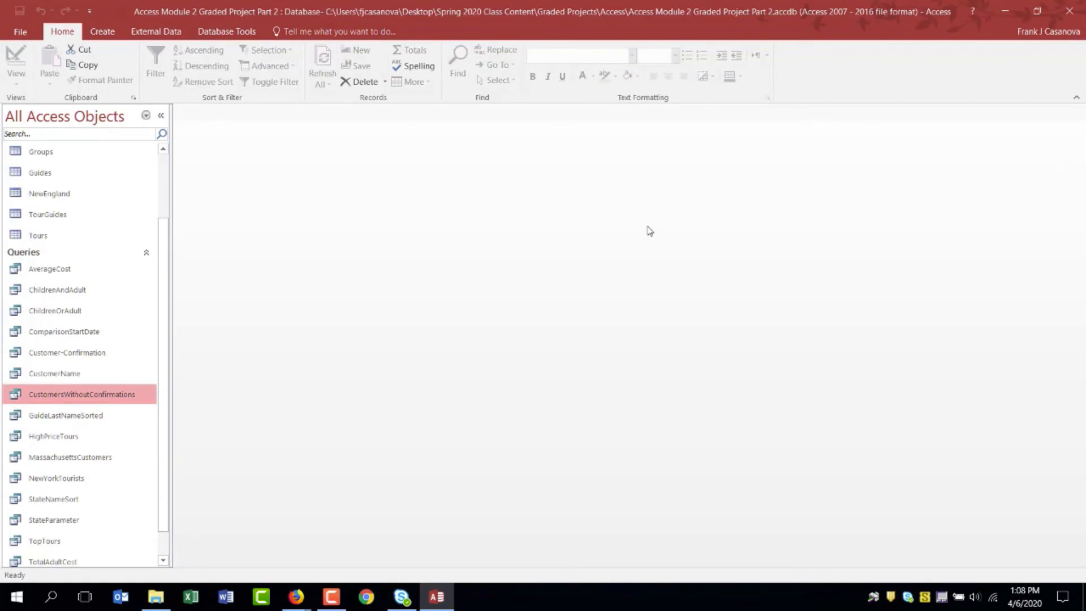
Step: Open the UniqueTours query in Design View
click(331, 597)
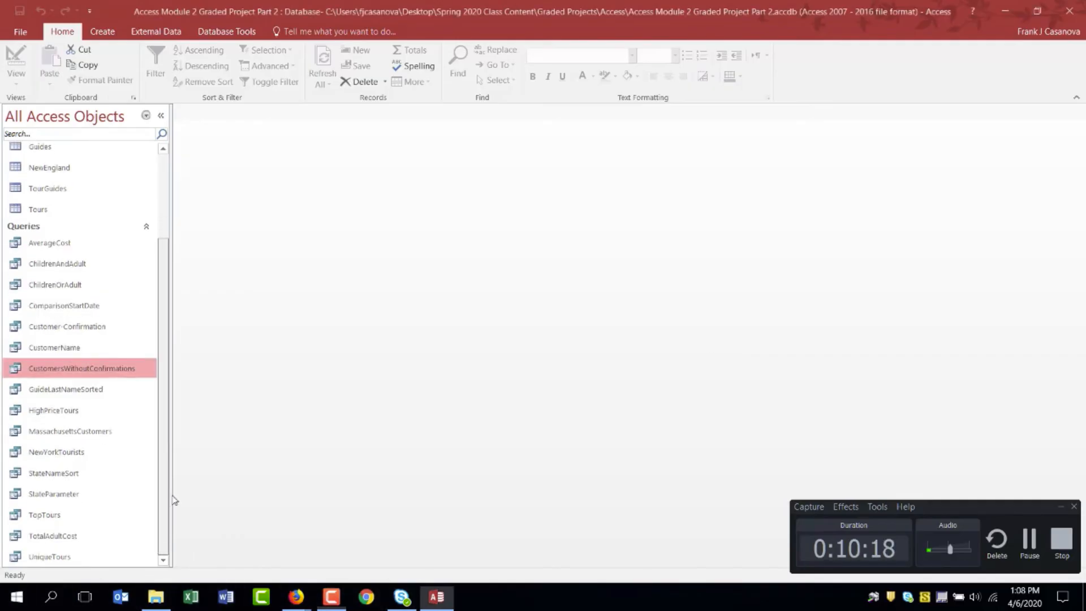
scroll(113, 537, down, 1)
click(95, 560)
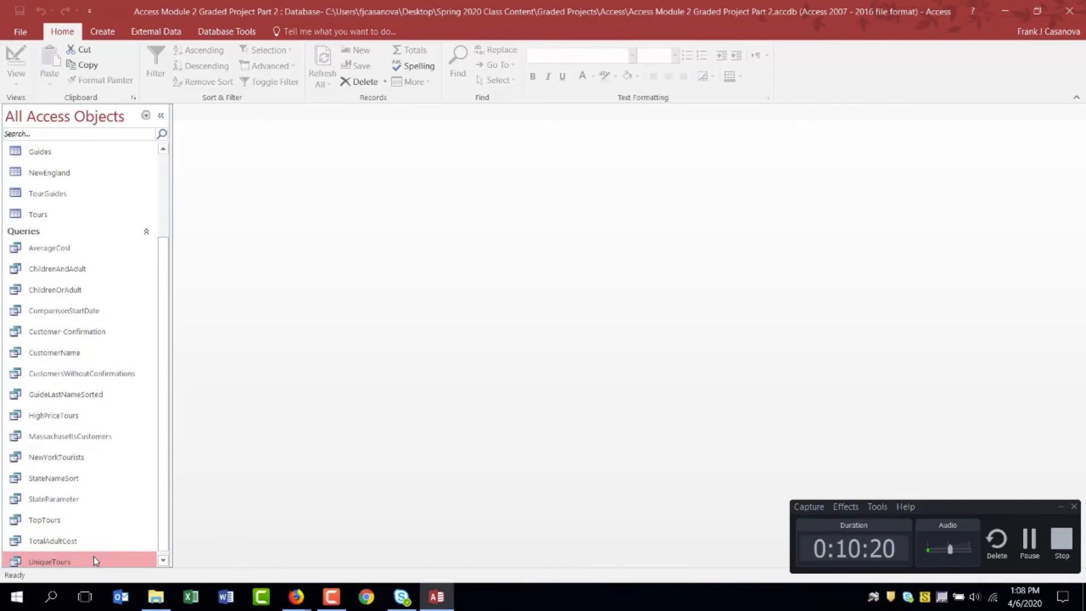
double_click(95, 561)
click(16, 59)
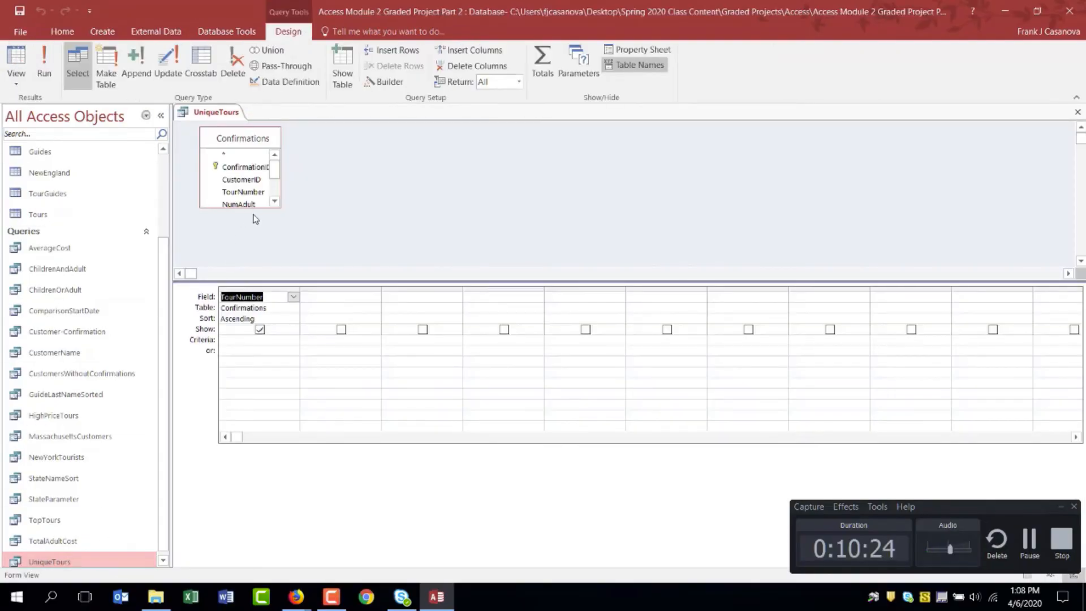
Step: Enlarge the query's table area and the Confirmations field list so that all of its fields fit
drag(259, 208, 259, 258)
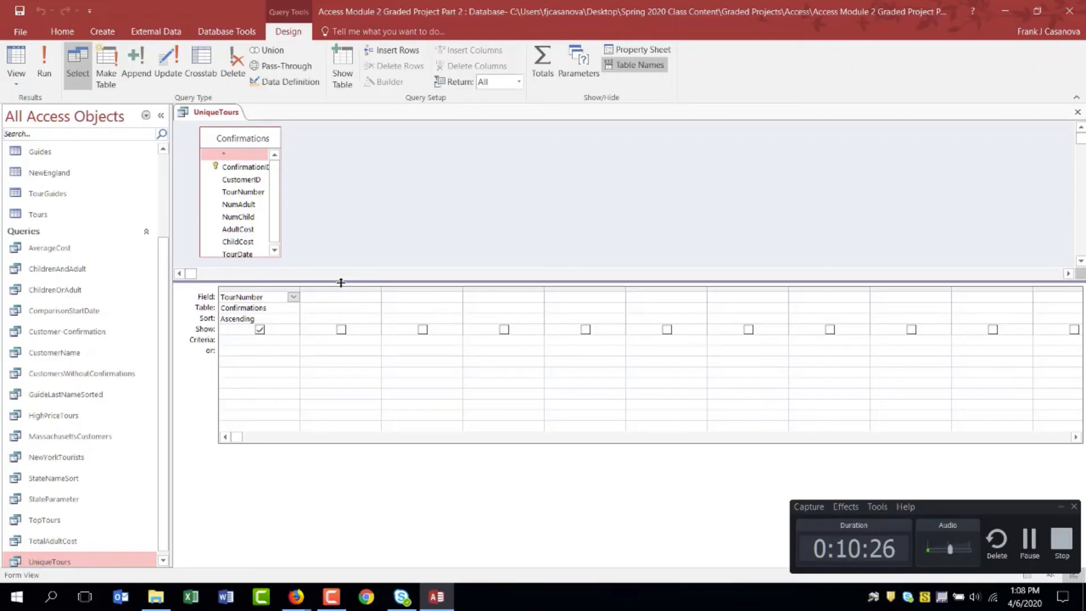
drag(340, 282, 342, 385)
drag(259, 257, 260, 313)
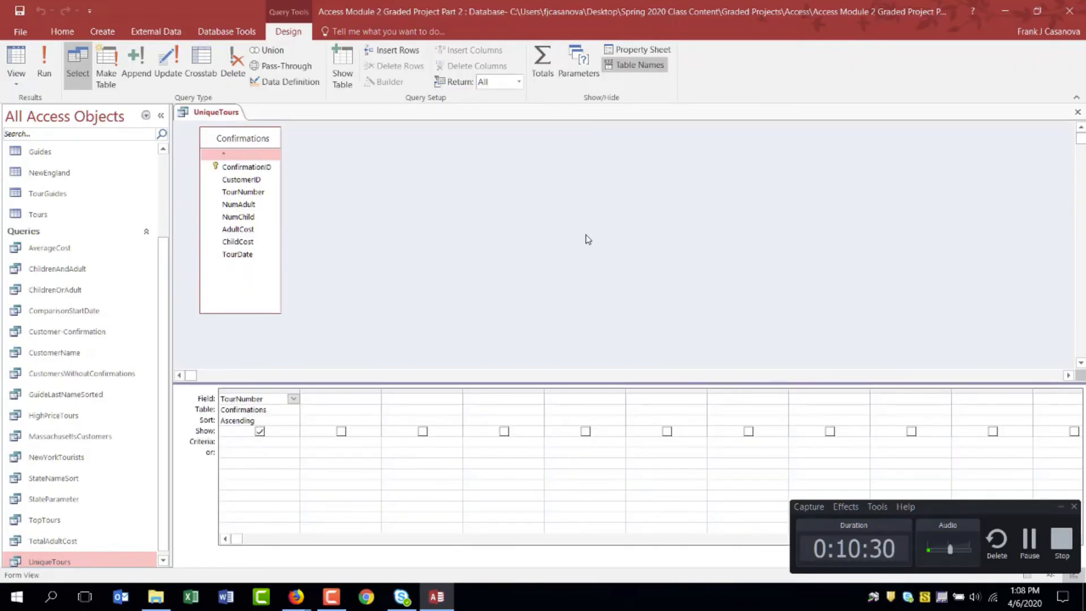
click(1026, 538)
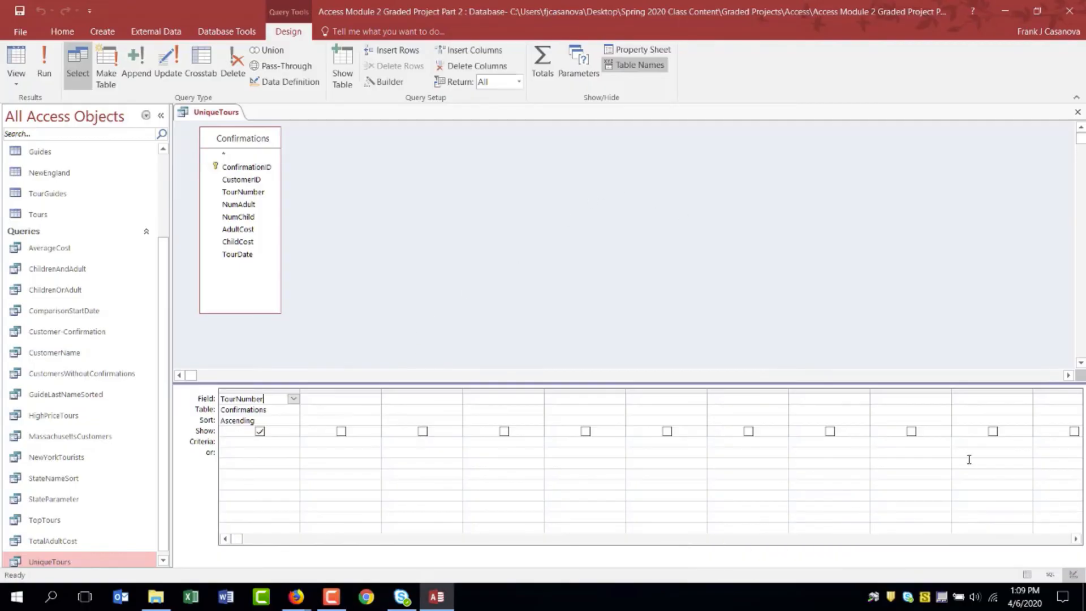
click(330, 603)
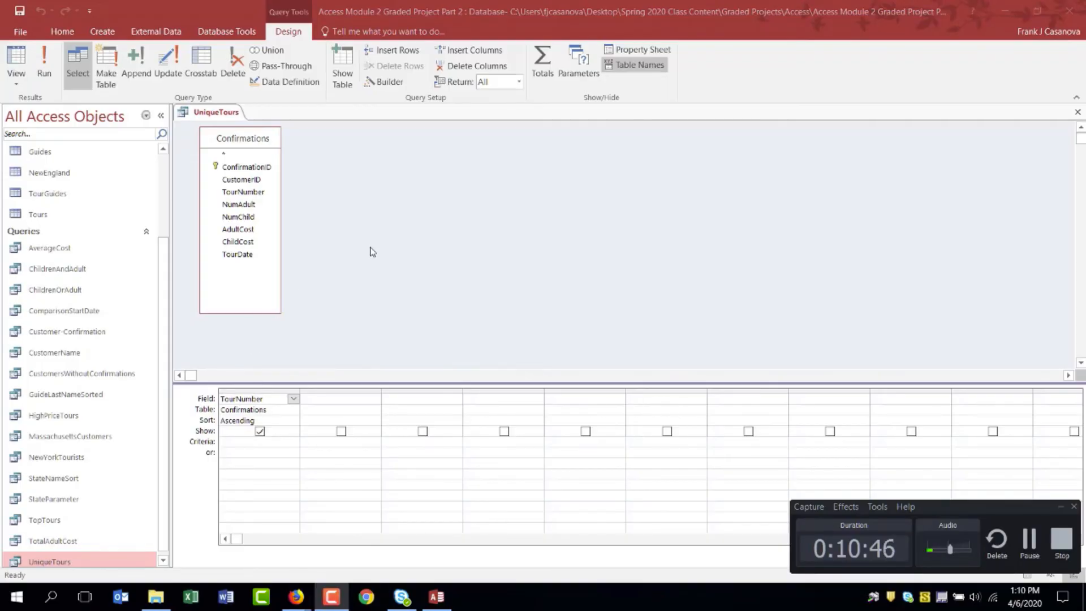
Step: Set the Unique Values property of the UniqueTours query to Yes
click(271, 399)
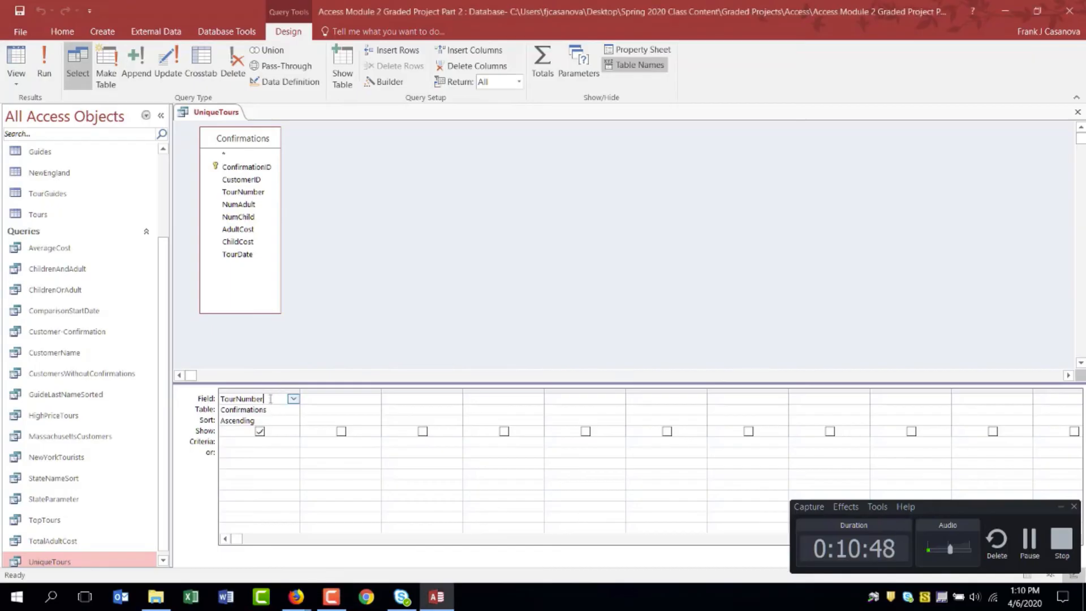
click(649, 50)
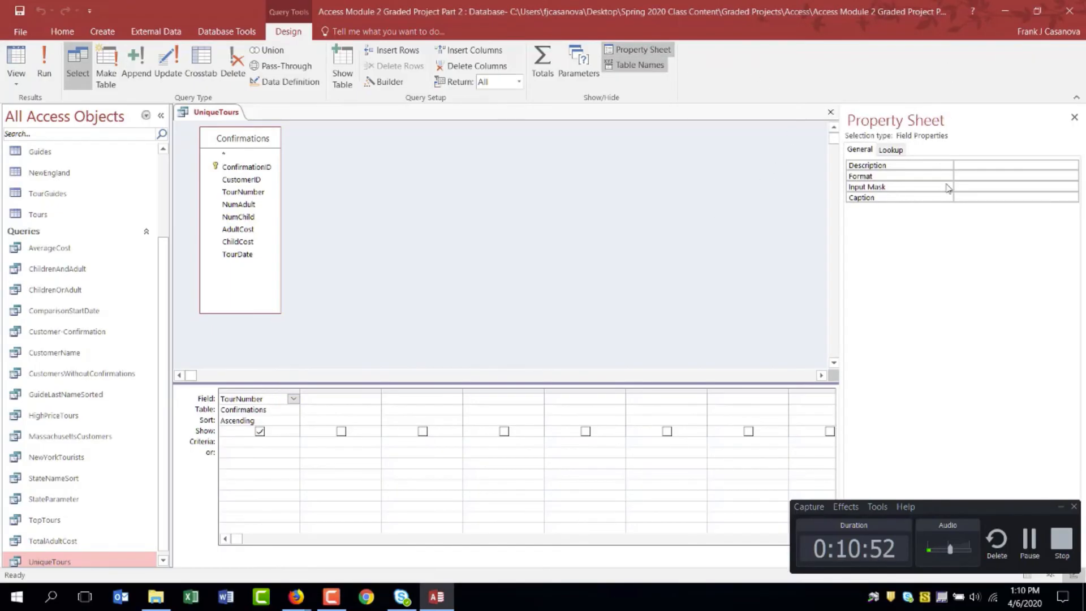
click(377, 206)
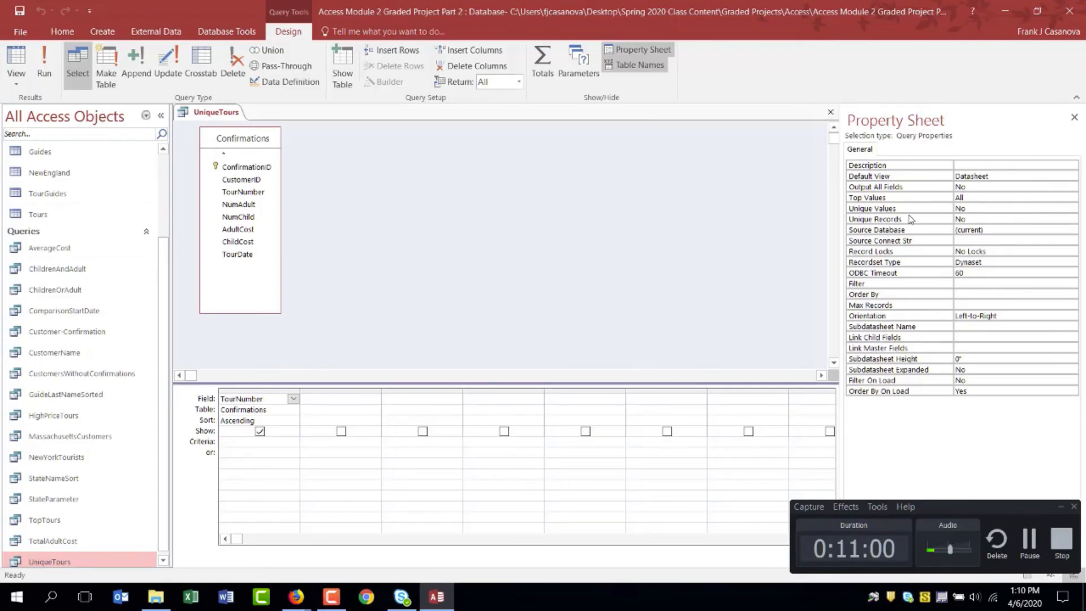
click(1017, 209)
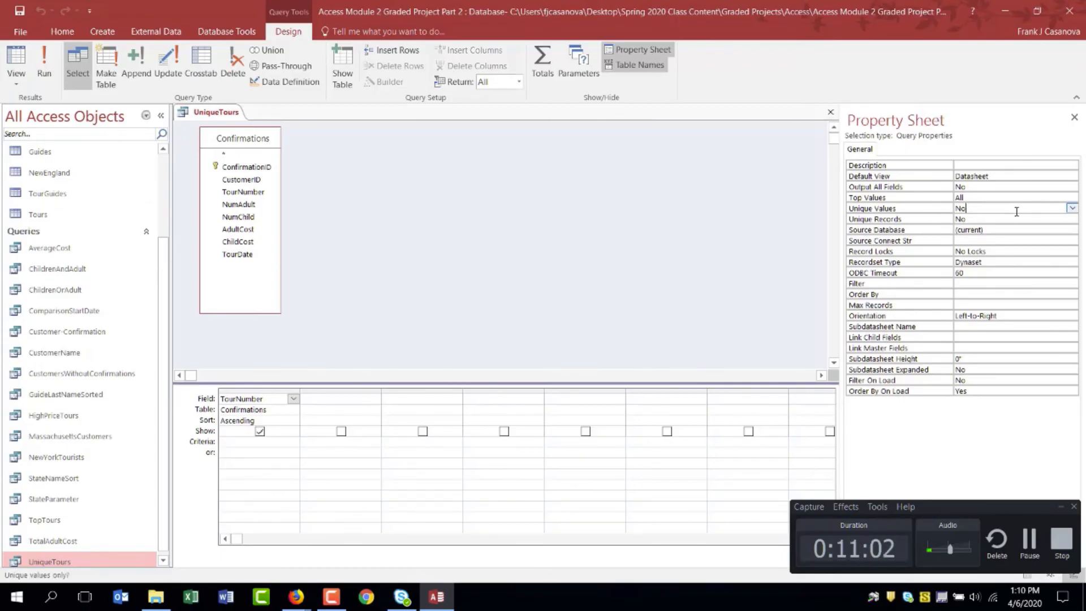
click(1072, 208)
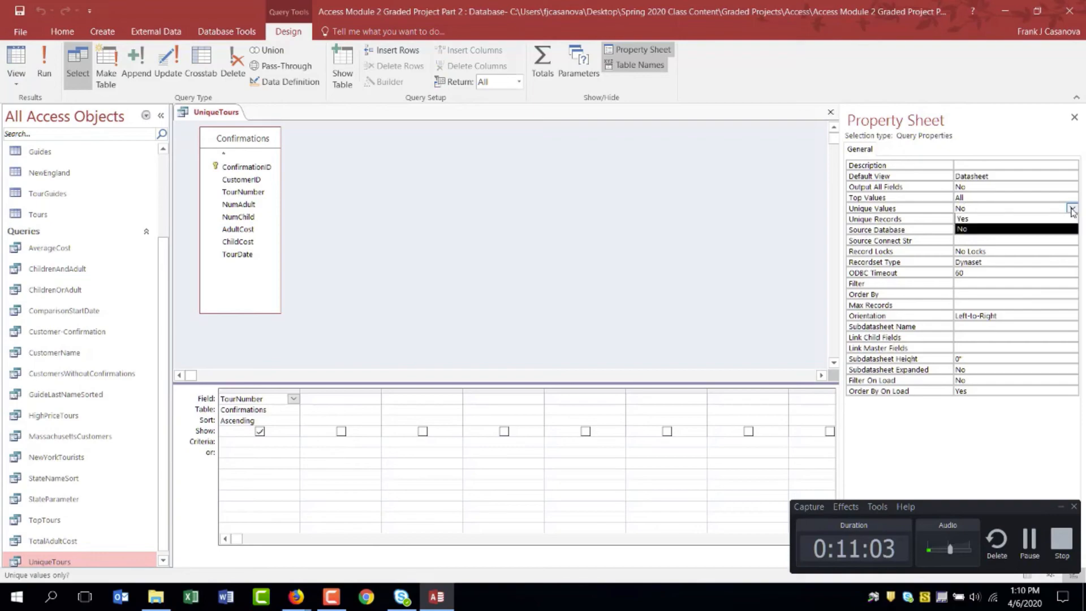
click(1029, 219)
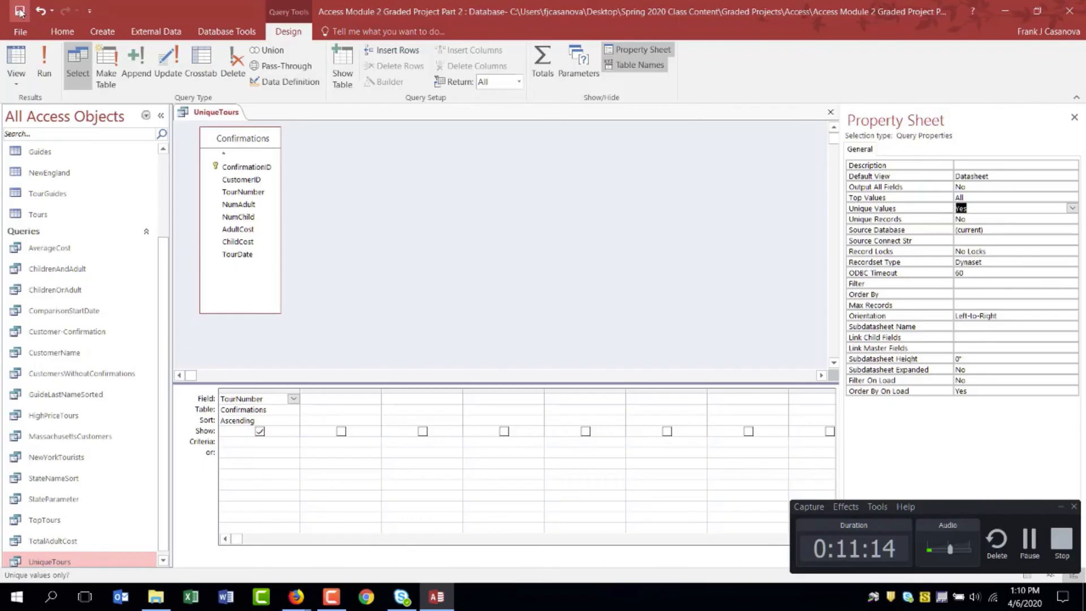
Step: Save and run the UniqueTours query and close it
click(50, 59)
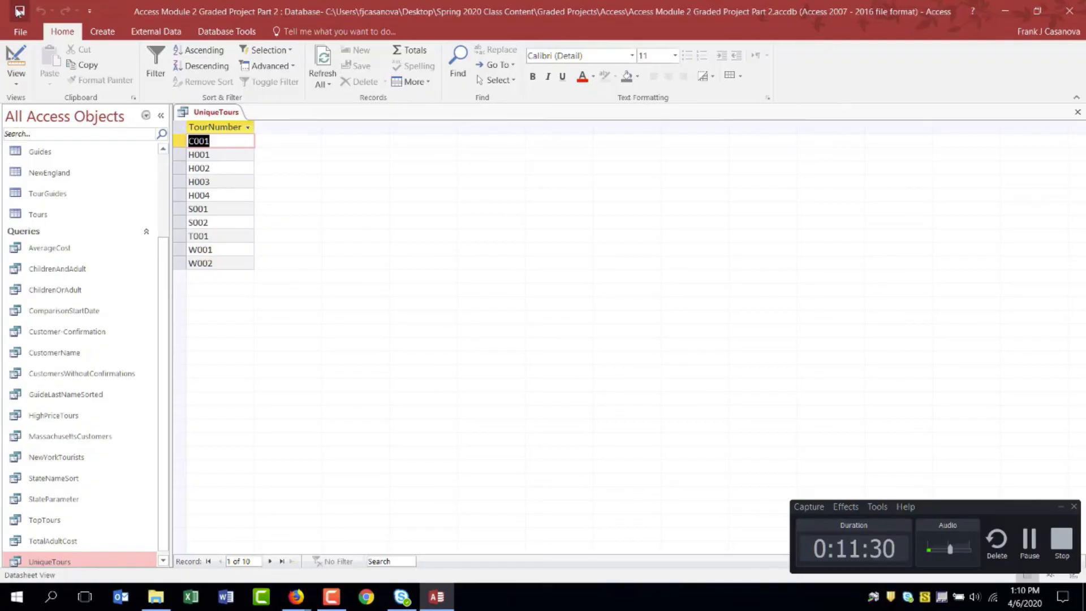
click(1078, 112)
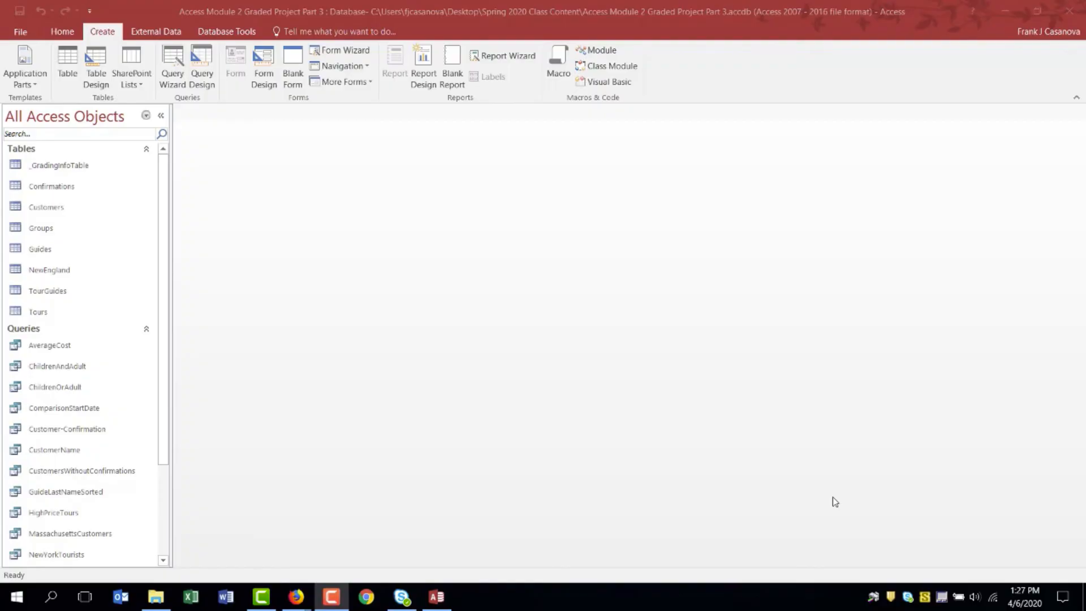
Step: Start a new query with the Crosstab Query Wizard, based on the NewEngland table
click(96, 33)
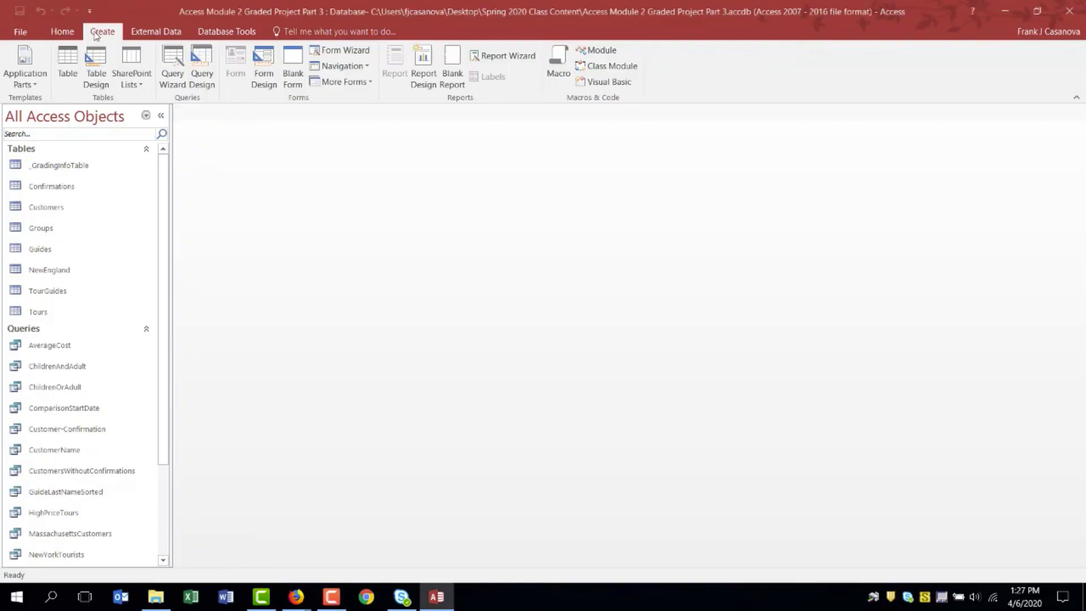
click(173, 76)
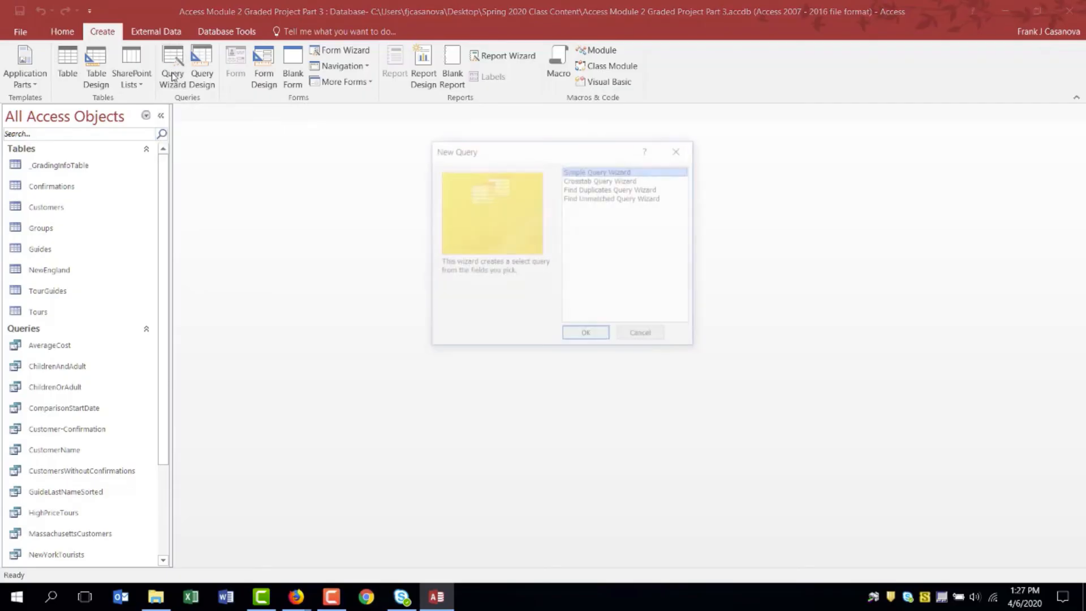
click(637, 181)
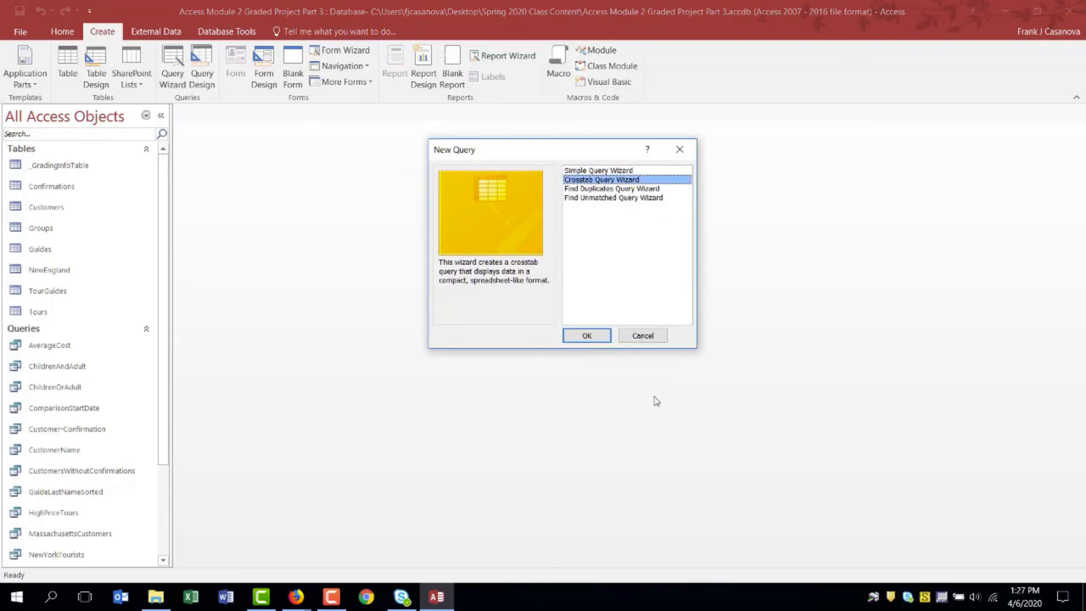
click(600, 338)
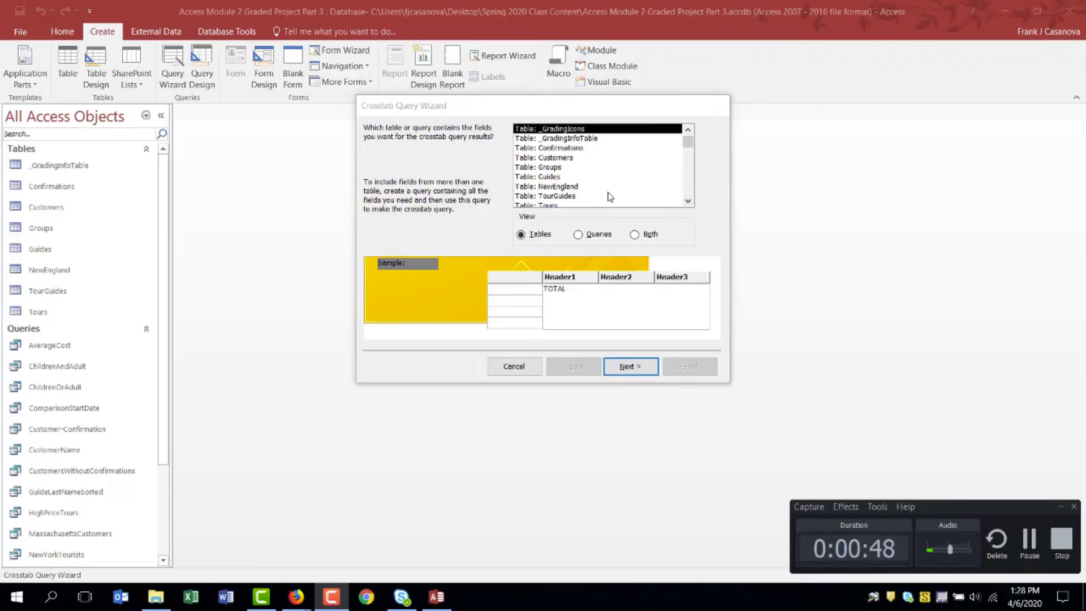
click(565, 187)
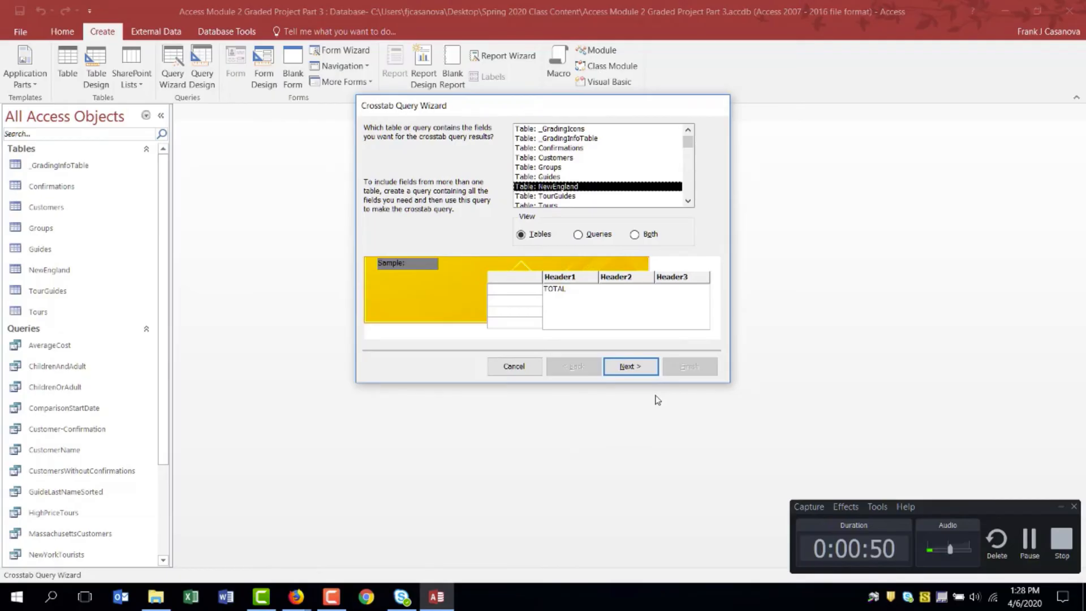
click(638, 369)
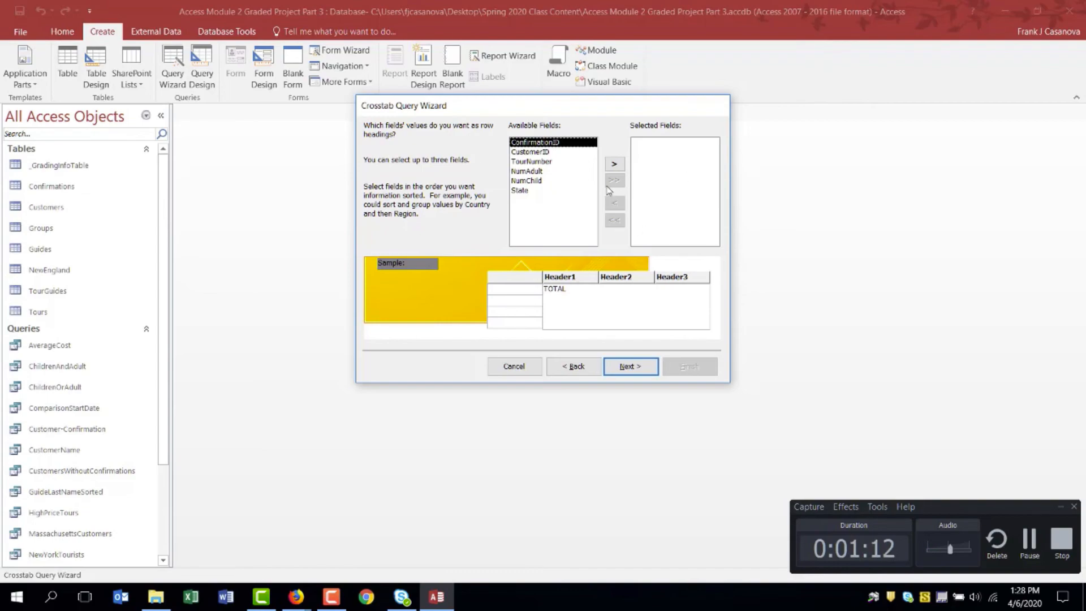
Step: Lay out the crosstab with TourNumber as row headings, State as column headings and the Count of ConfirmationID, including row sums
click(568, 163)
click(613, 167)
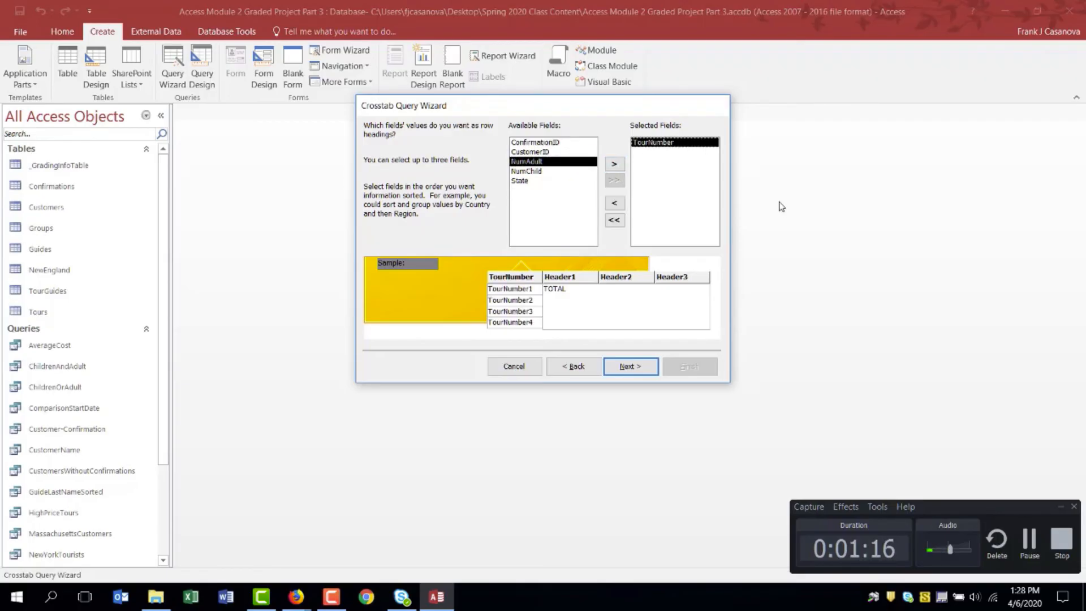
click(629, 367)
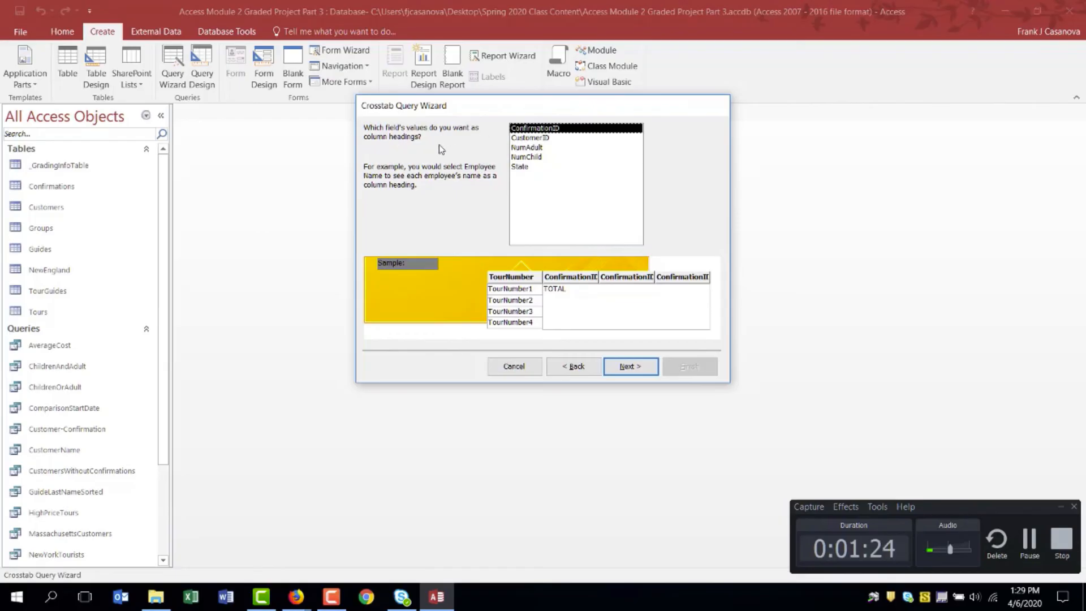
click(536, 170)
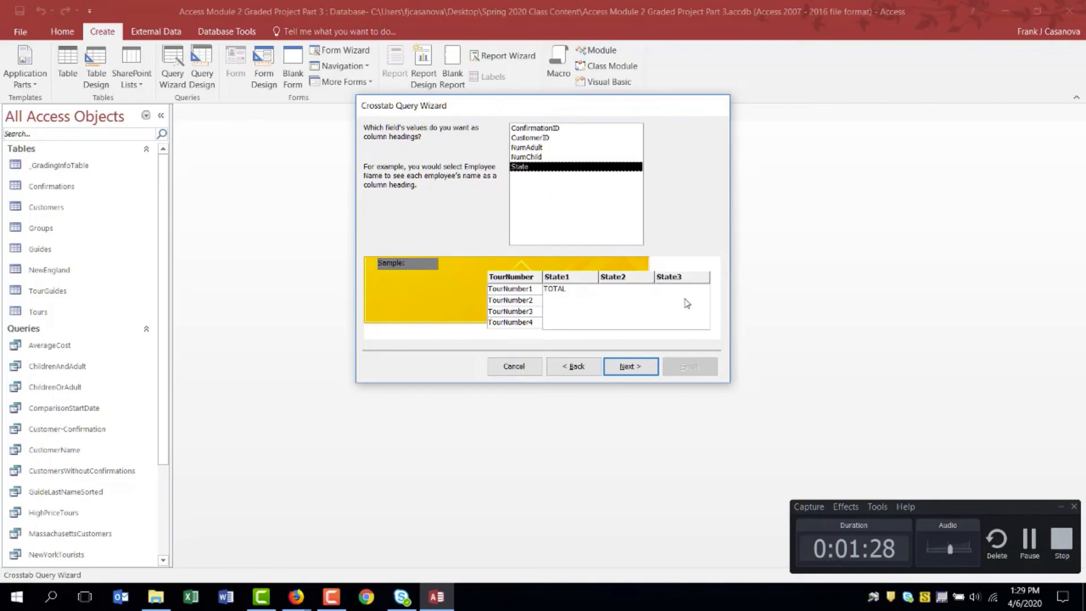
click(637, 368)
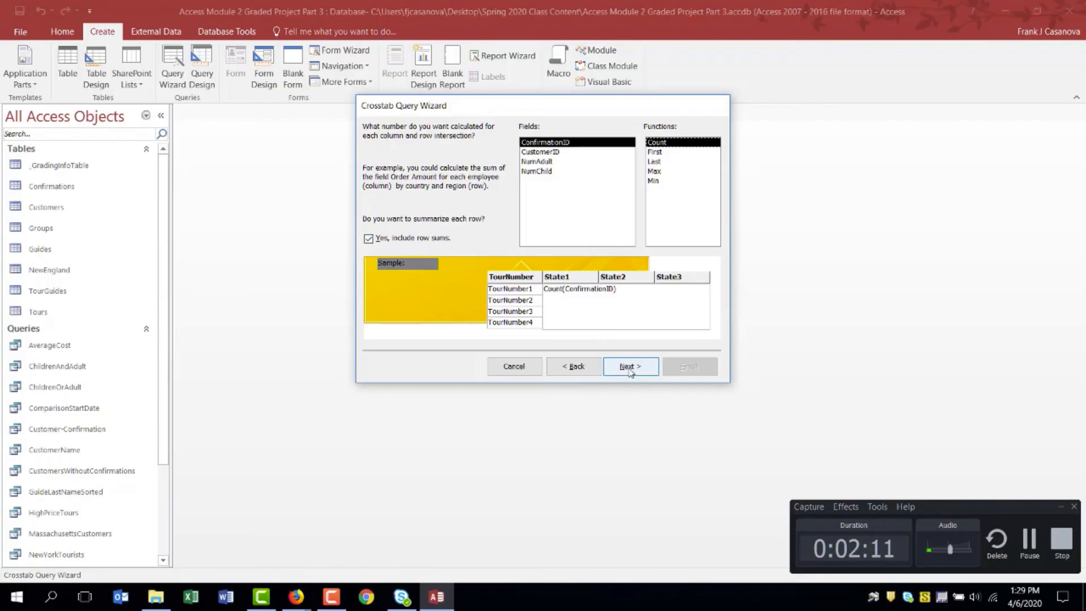
click(629, 367)
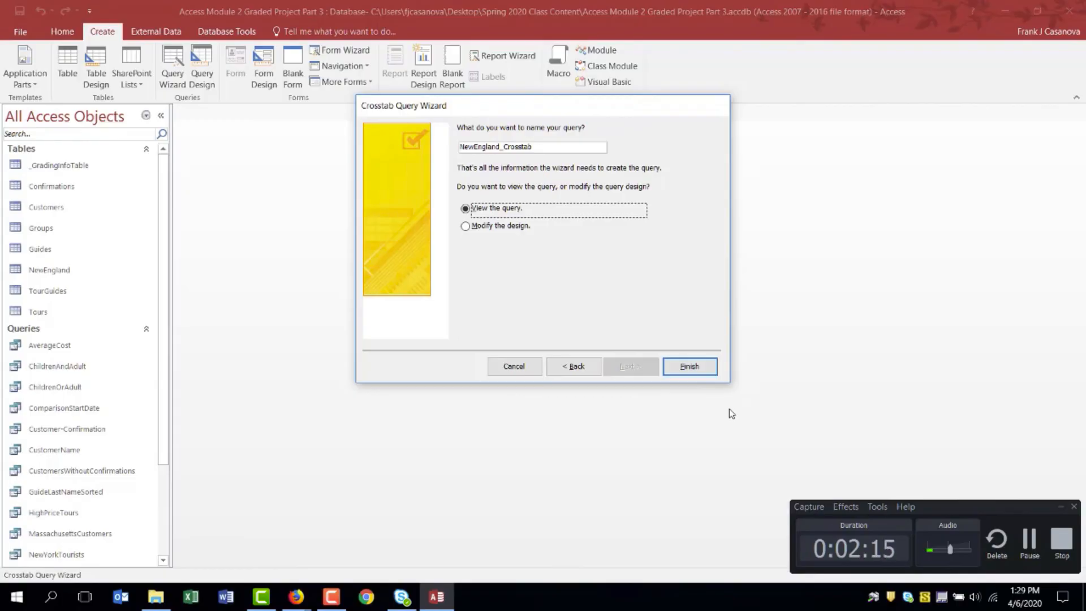
Step: Name the crosstab query Tour-State Crosstab_Crosstab, finish the wizard to view it and close the datasheet
click(503, 149)
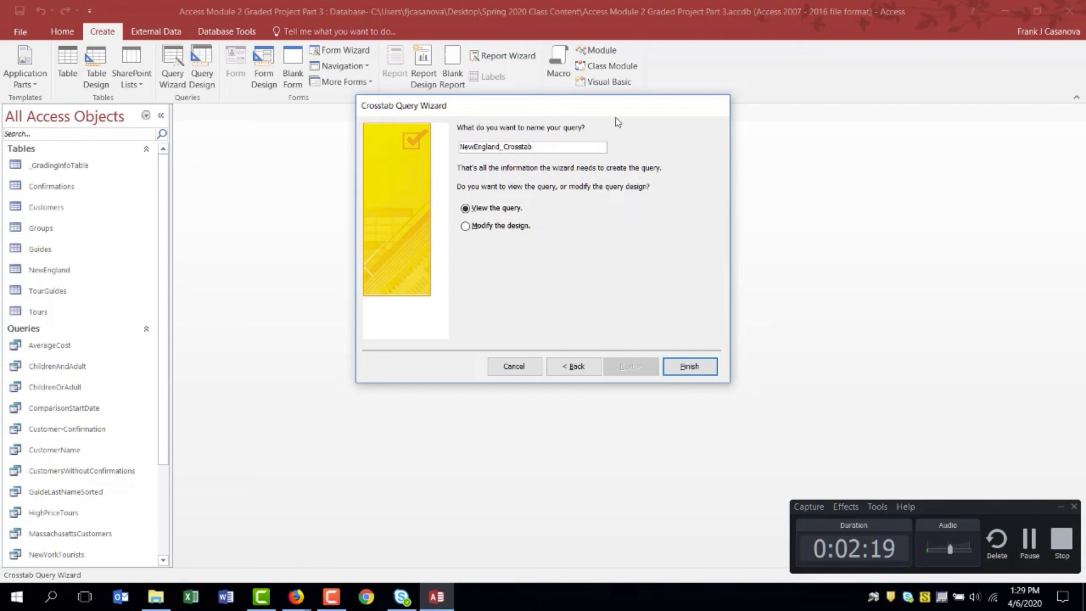
key(BackSpace)
key(BackSpace)
key(BackSpace)
key(BackSpace)
key(BackSpace)
key(BackSpace)
key(BackSpace)
key(BackSpace)
key(BackSpace)
key(BackSpace)
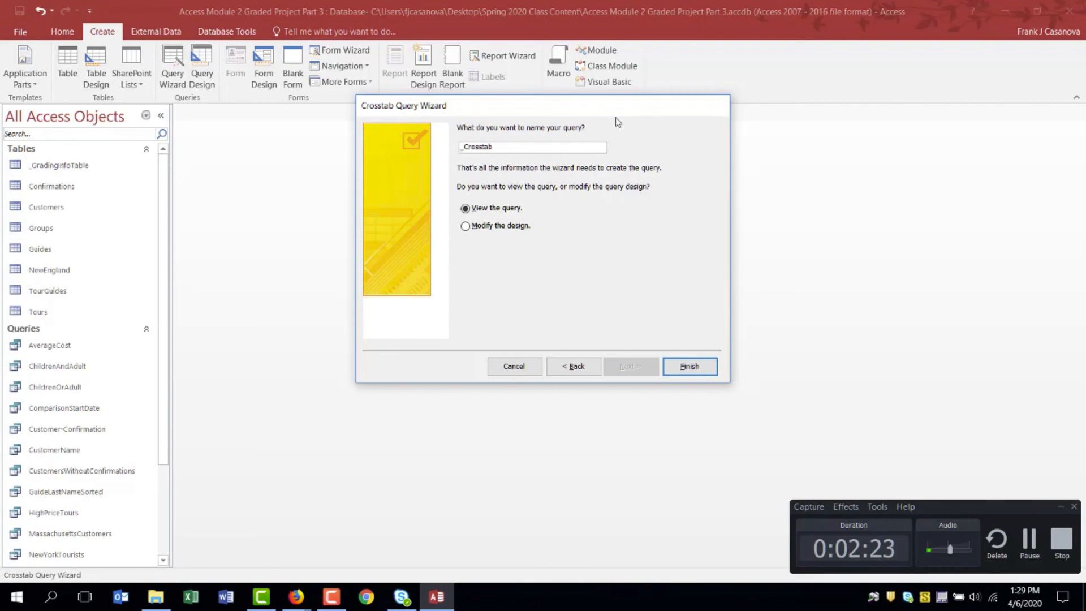
text(Tour -State)
text( Crossta)
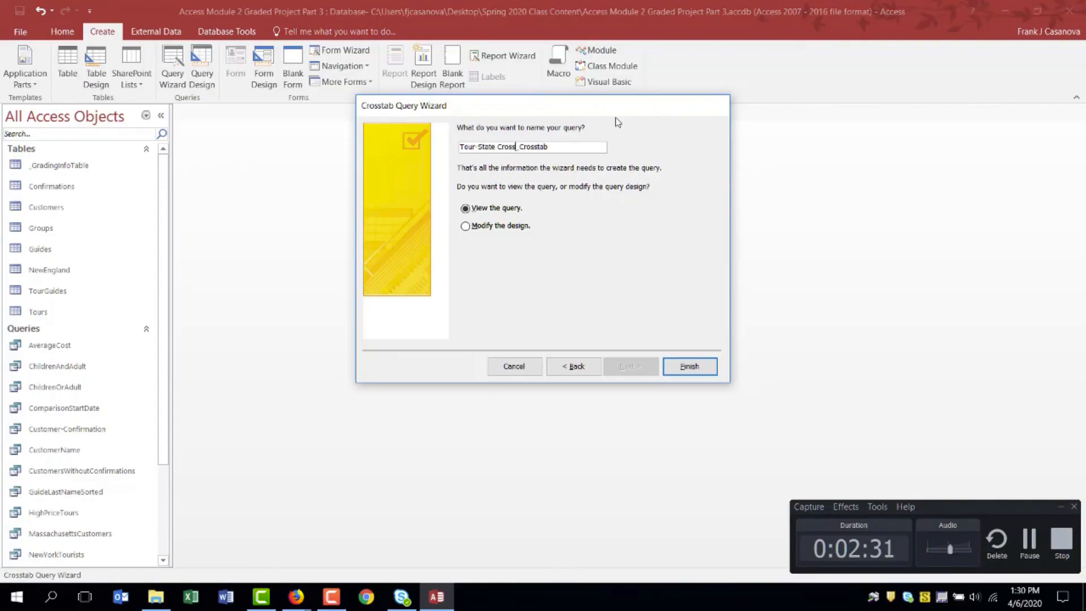
text(b)
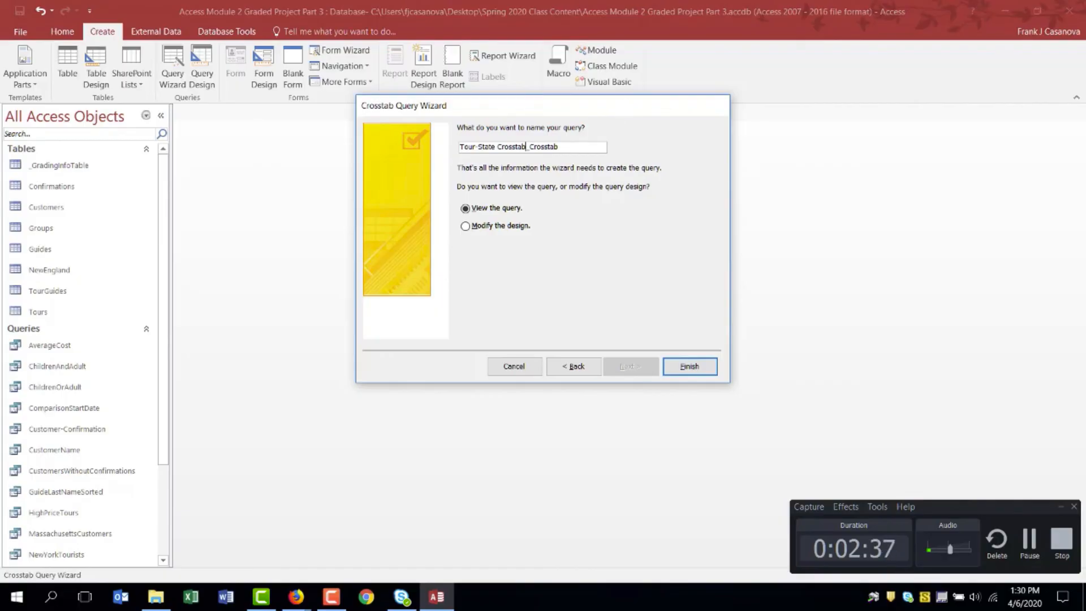
click(701, 367)
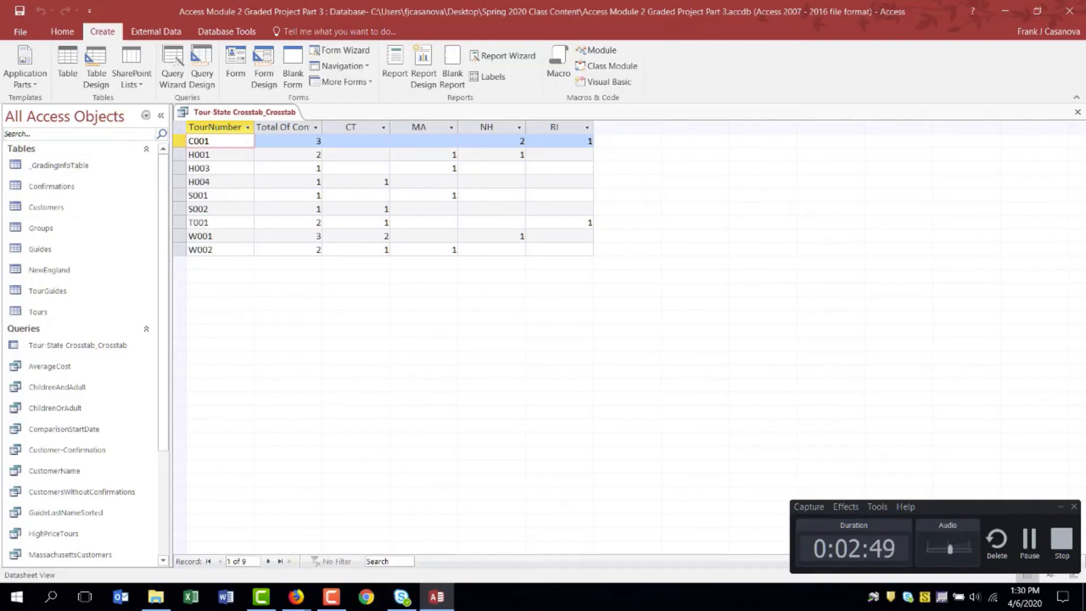
click(1078, 112)
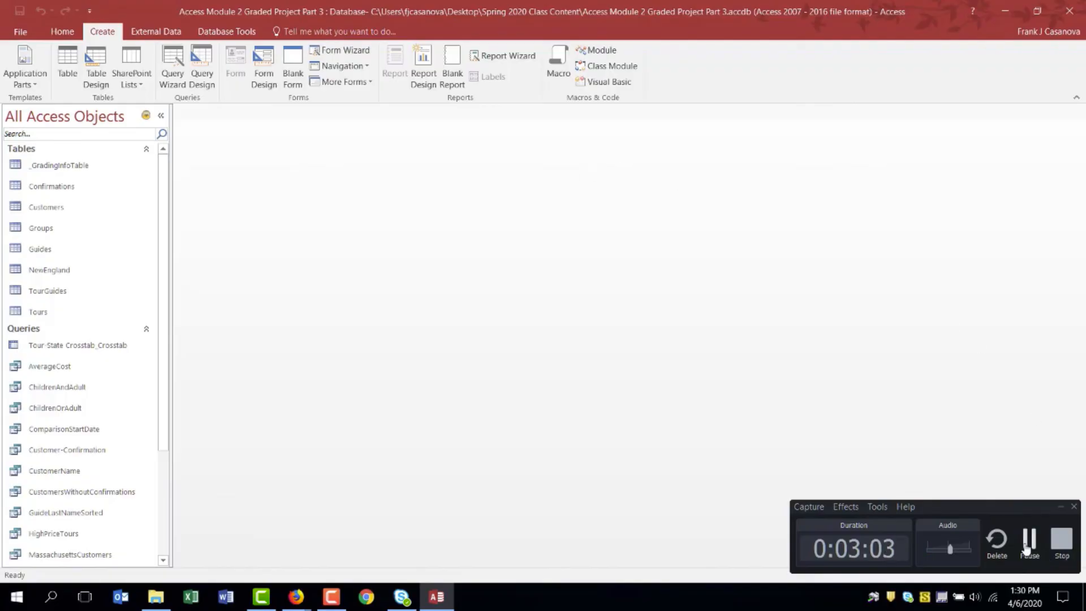
click(1030, 540)
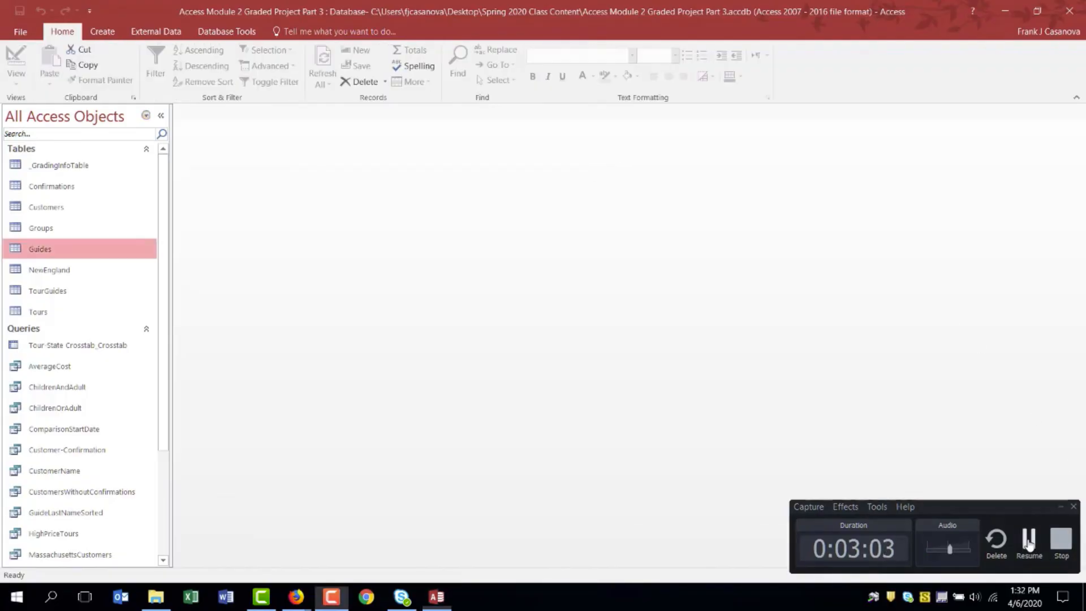
click(1029, 540)
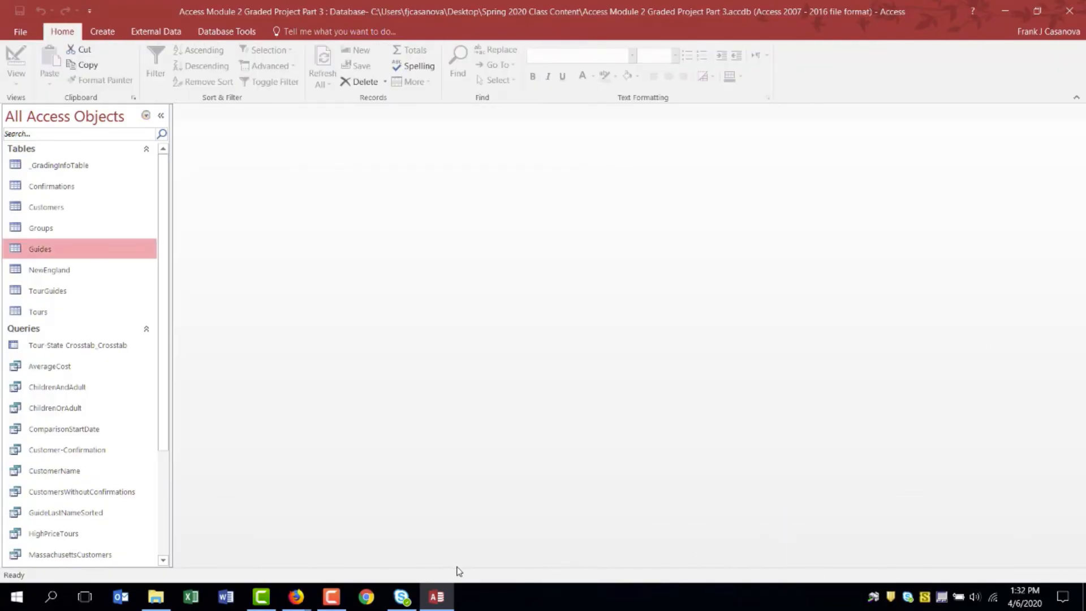
click(332, 597)
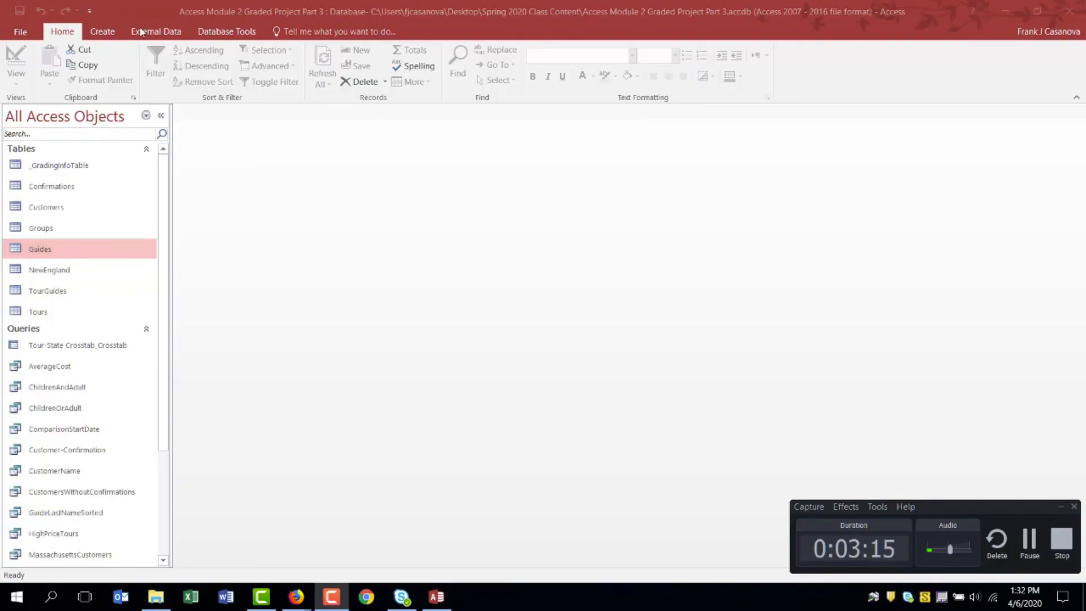
Step: Start exporting the Guides table to Excel as Guides in Desktop > Spring 2020 Class Content > Graded Projects > Access
click(170, 32)
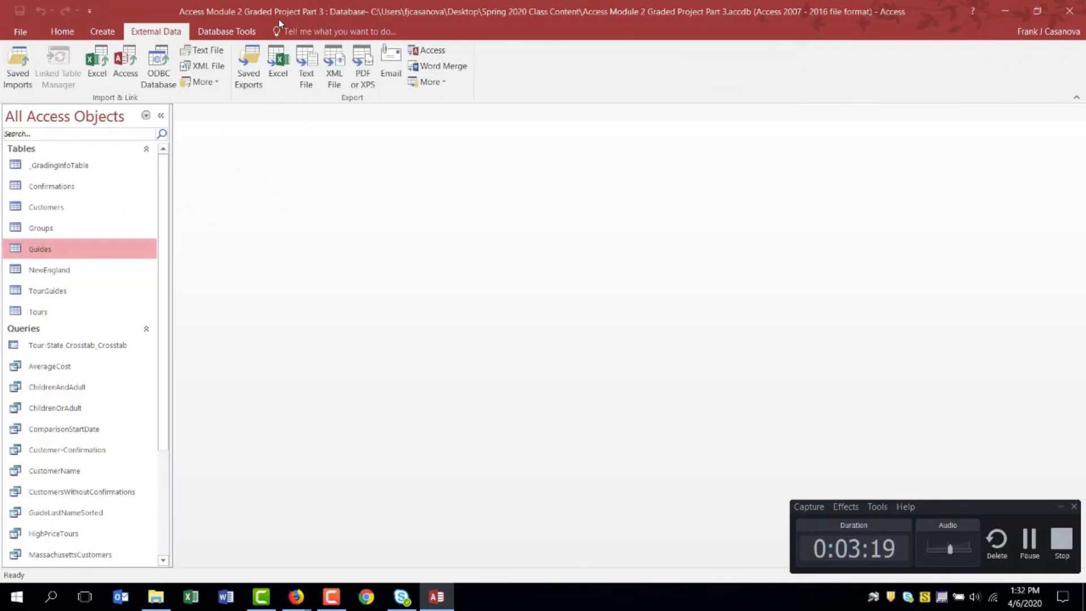
click(279, 57)
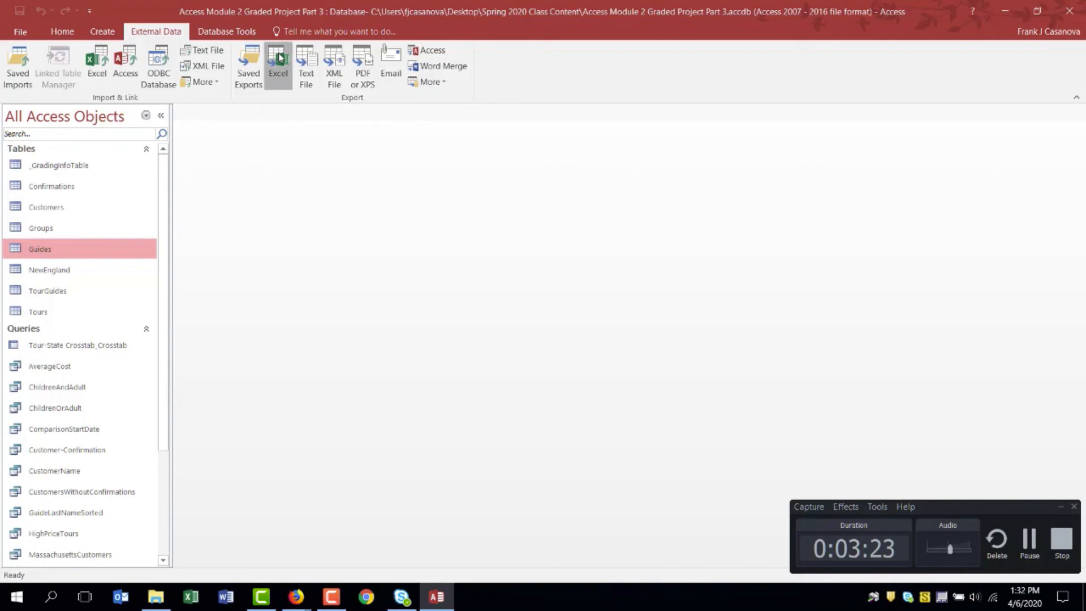
click(759, 199)
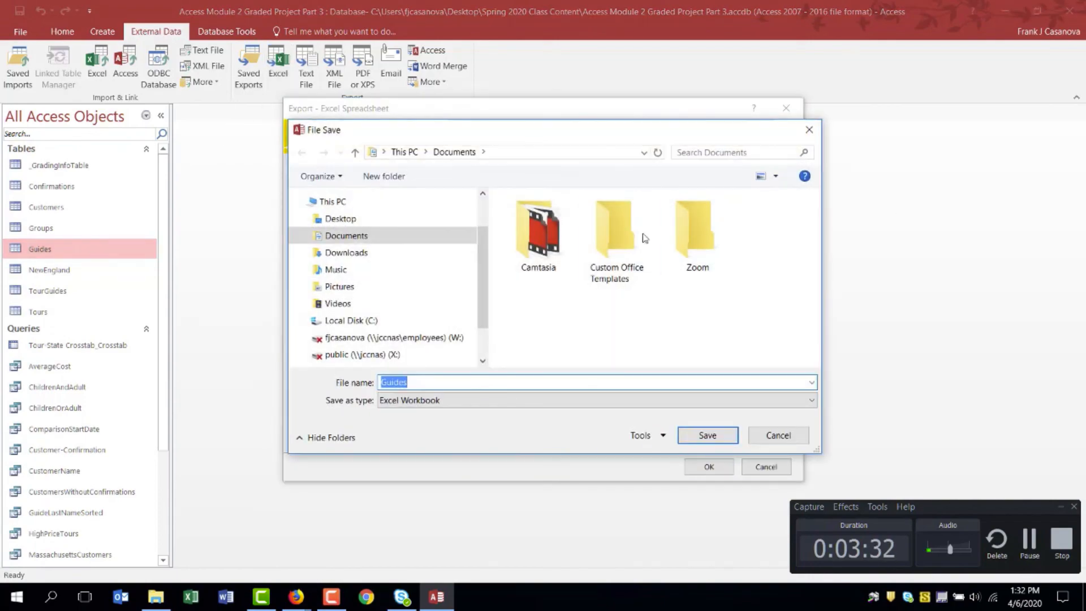
click(371, 220)
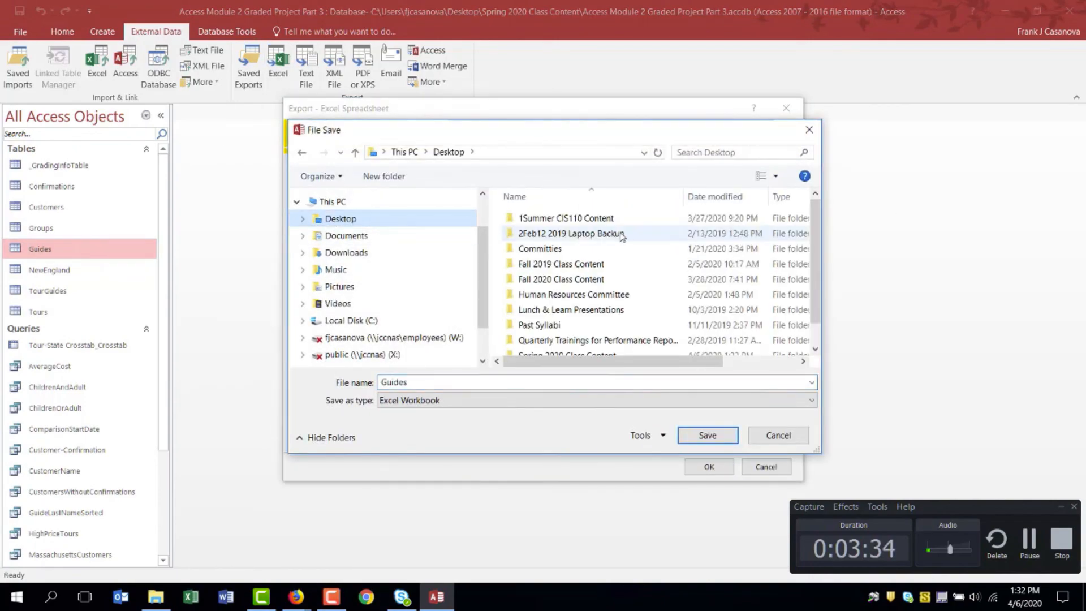
scroll(818, 307, down, 1)
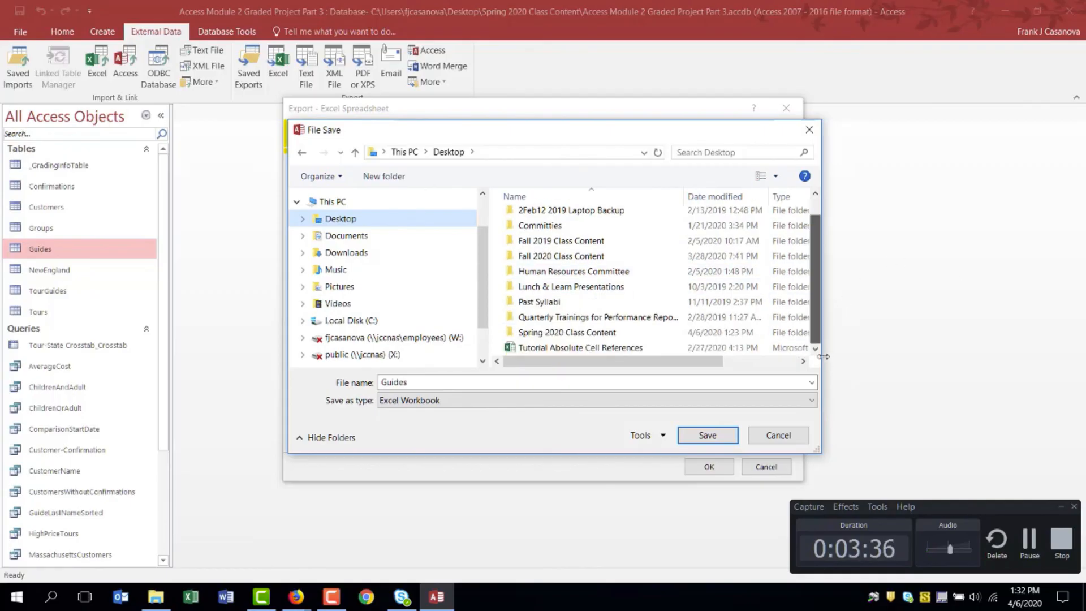
double_click(557, 339)
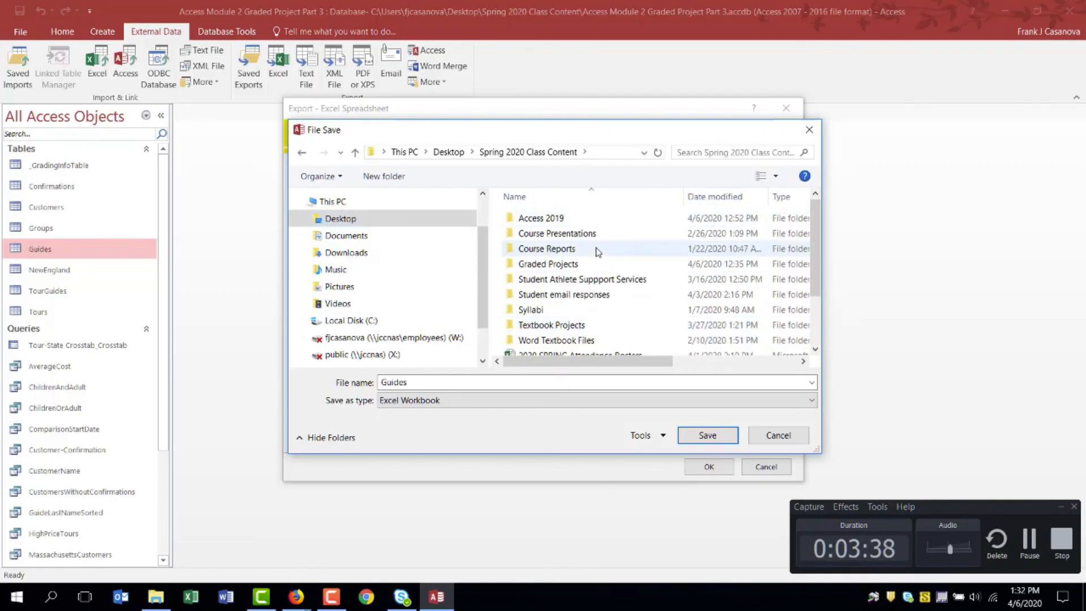
double_click(590, 267)
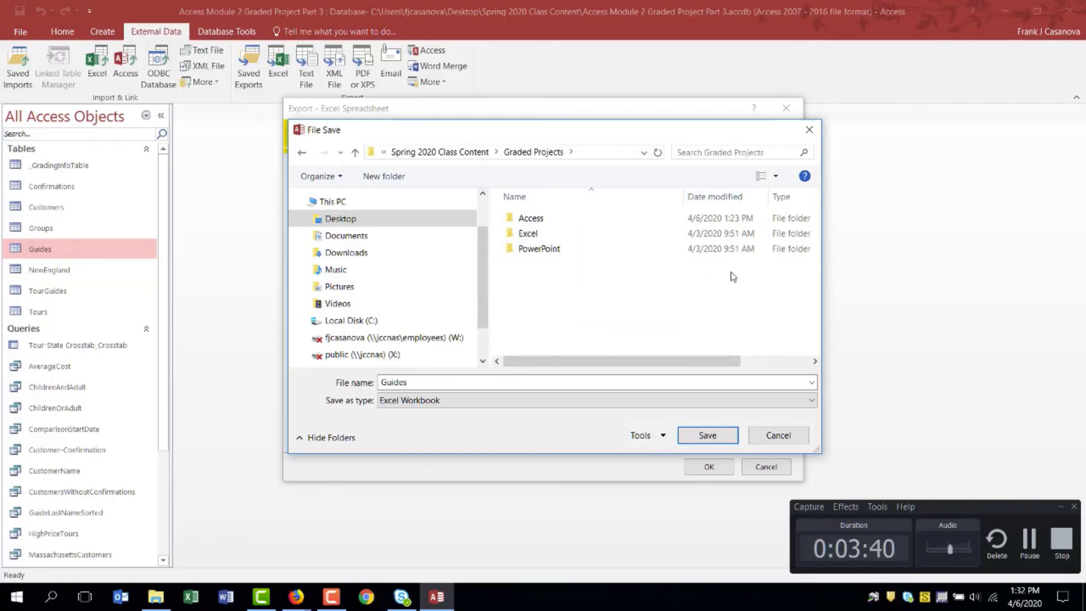
click(558, 219)
double_click(559, 219)
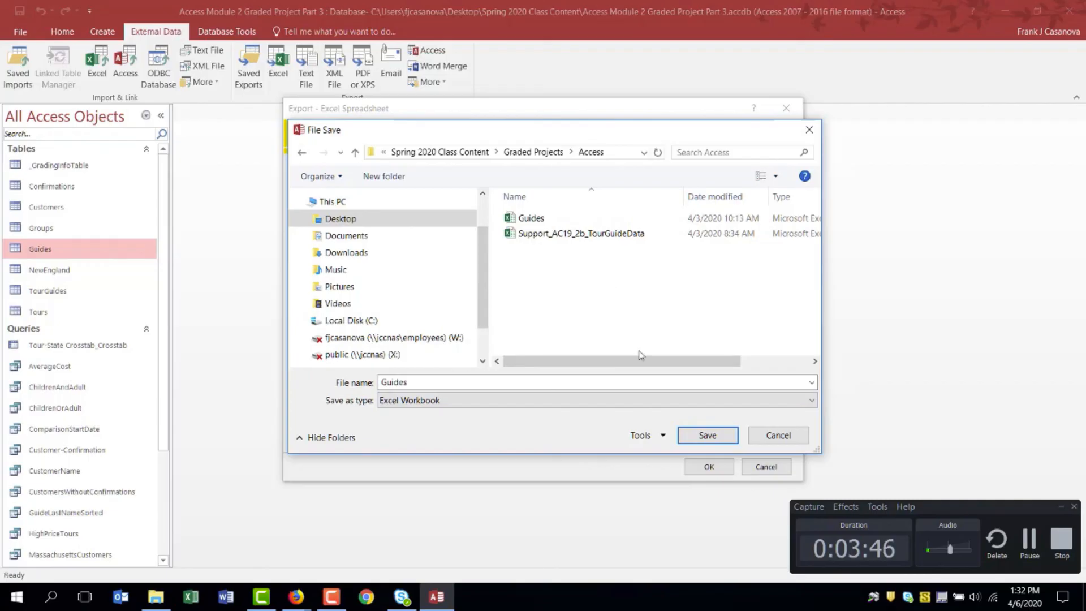
click(708, 436)
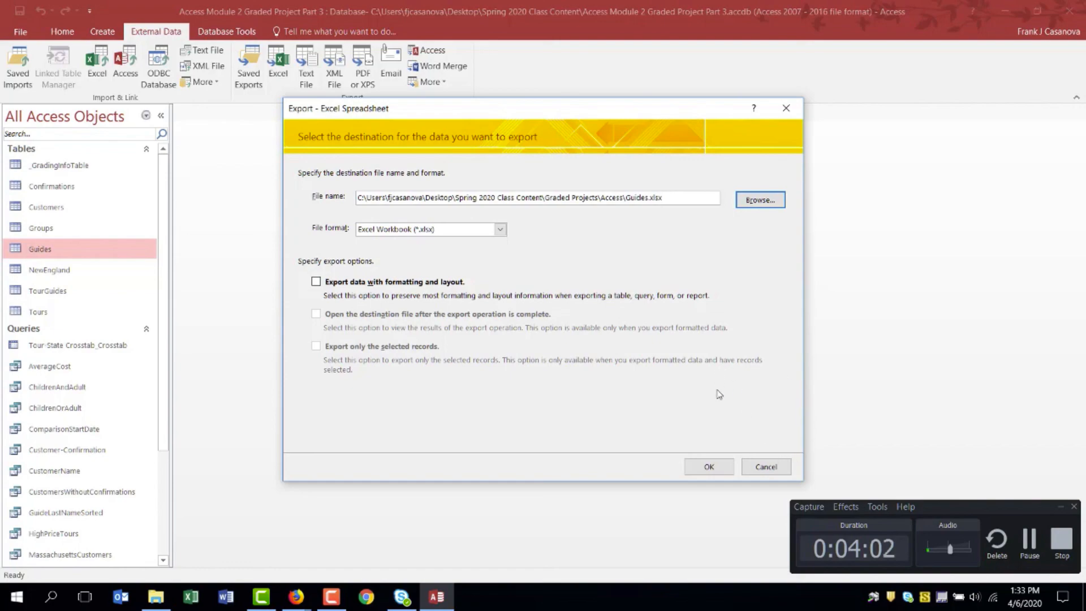
Step: Run the Guides export, replacing the existing object, and save the export steps as Export-Guides
click(710, 467)
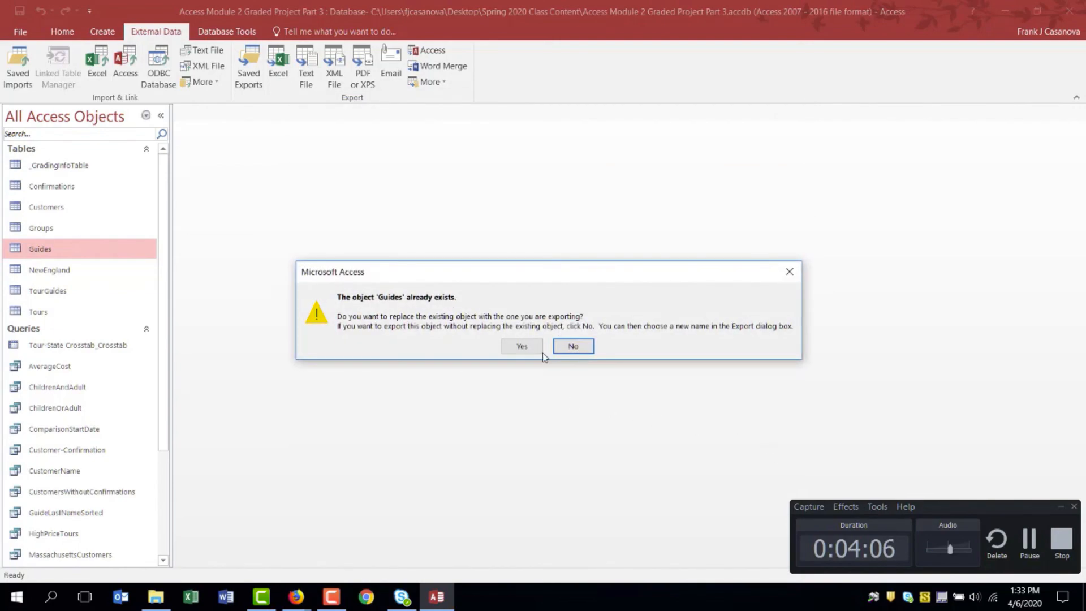
click(521, 346)
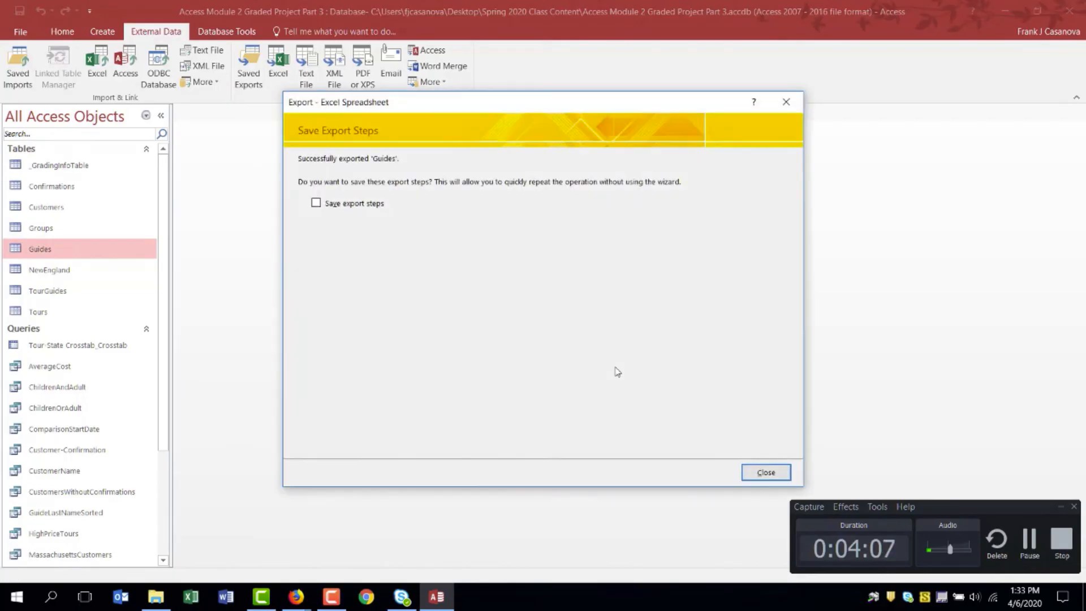
click(316, 204)
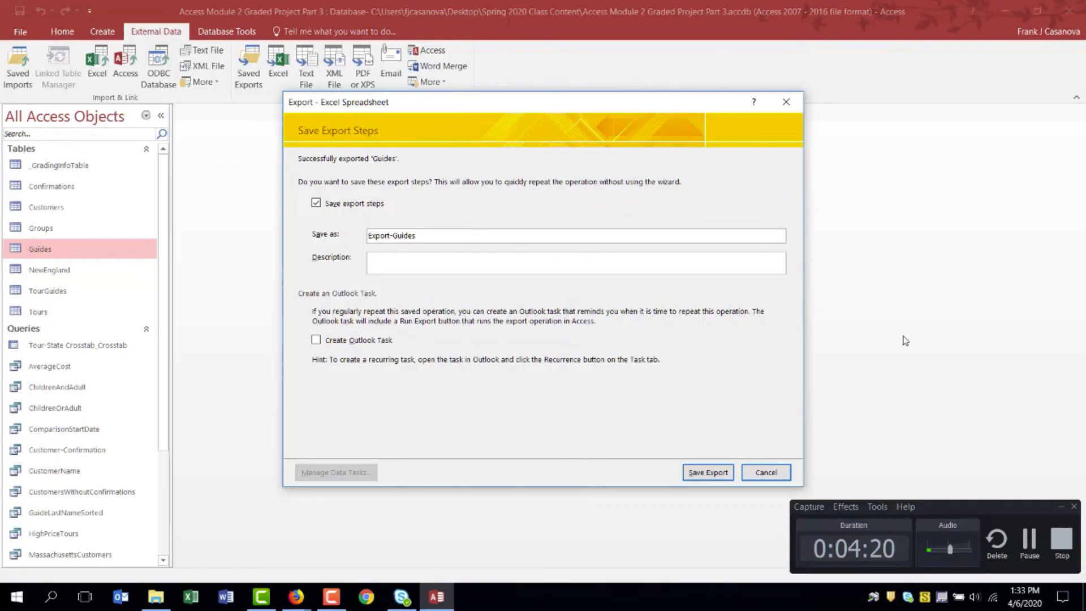
click(709, 472)
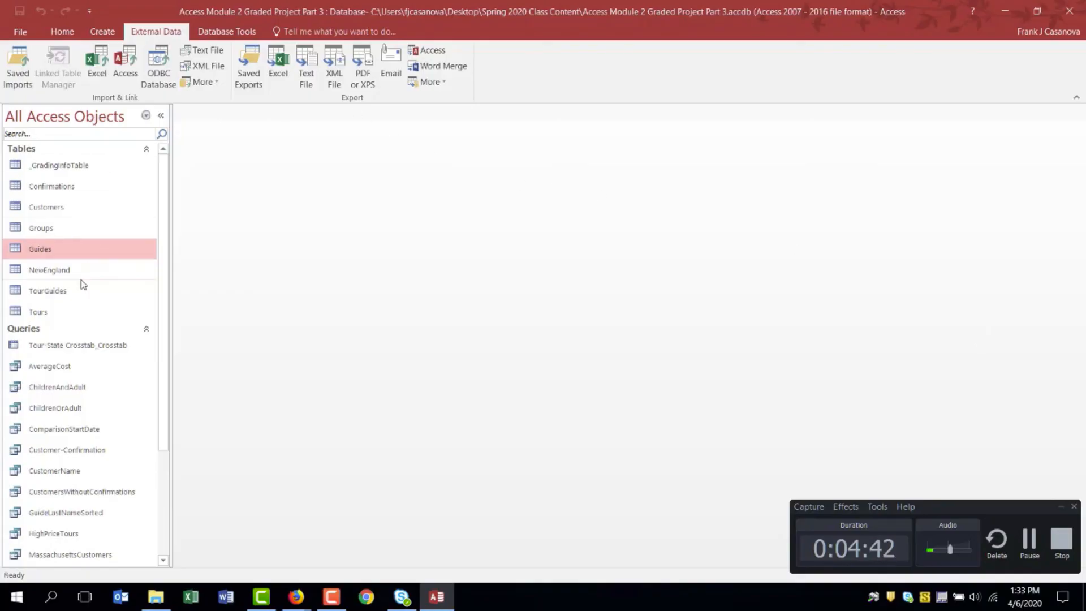
Step: Set up an Excel import of Support_AC19_2b_TourGuideData from the Access folder, appending its records to the TourGuides table
click(69, 291)
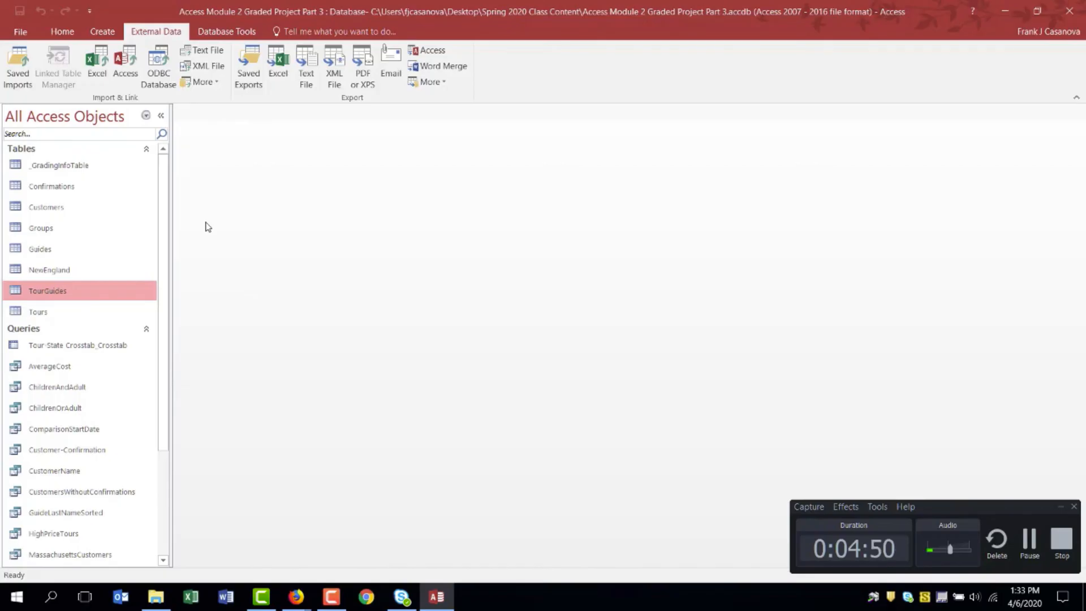
click(98, 61)
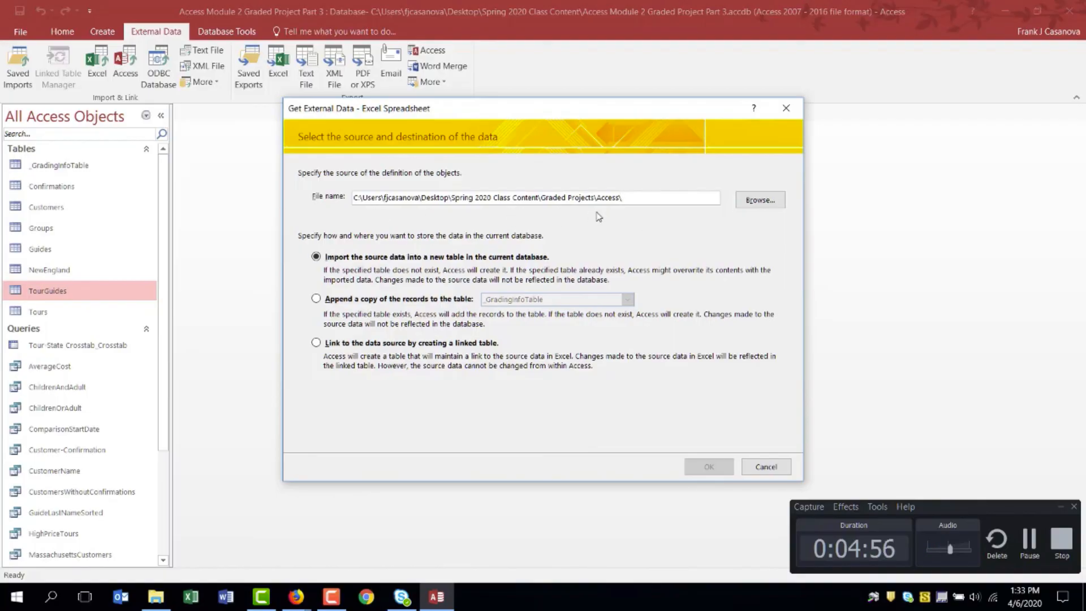
click(769, 200)
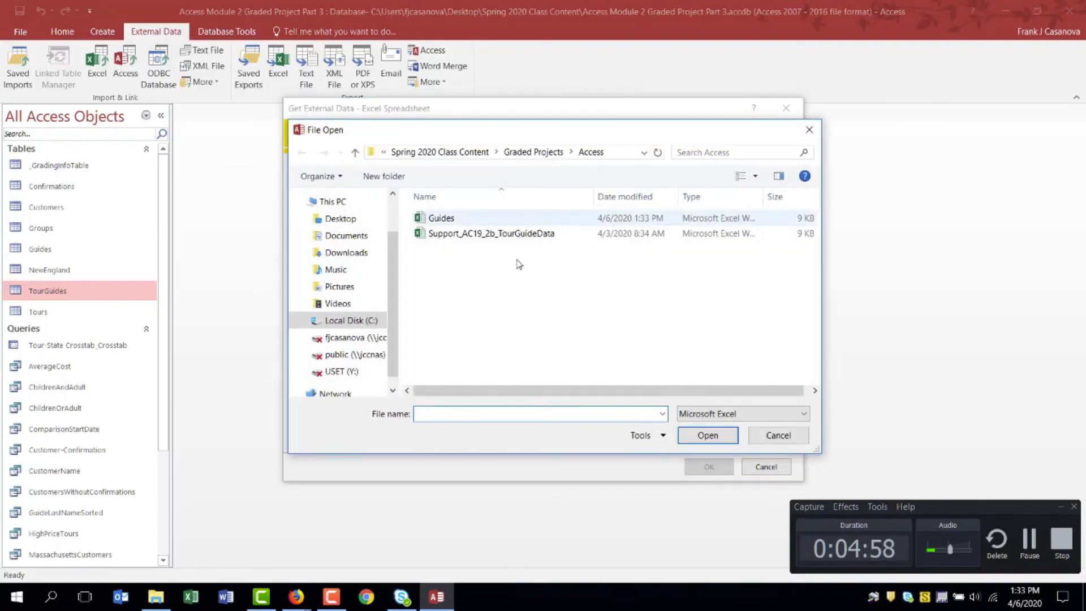
click(457, 236)
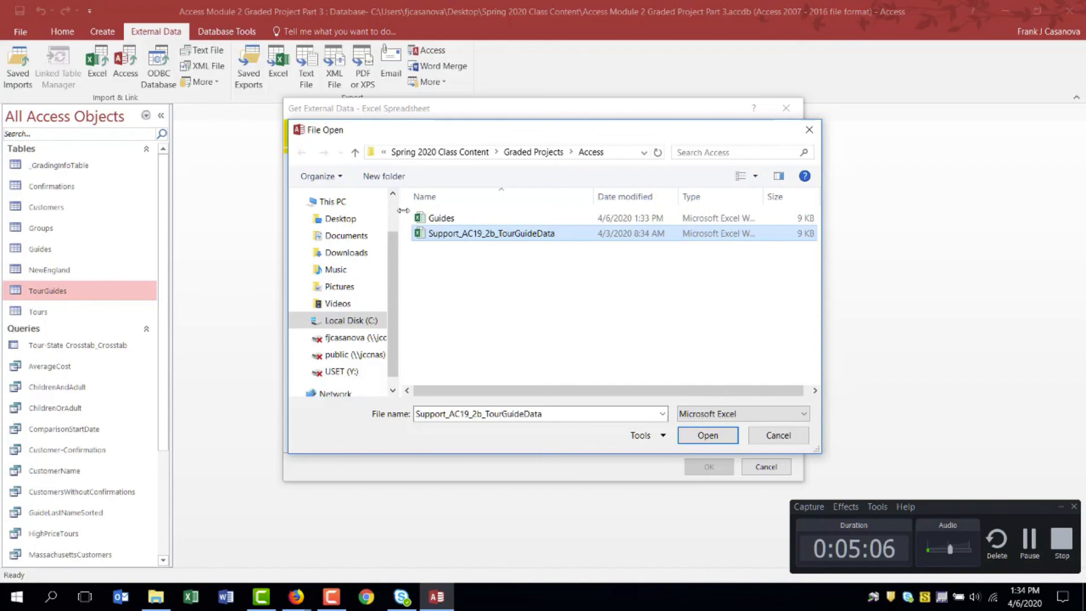
click(708, 436)
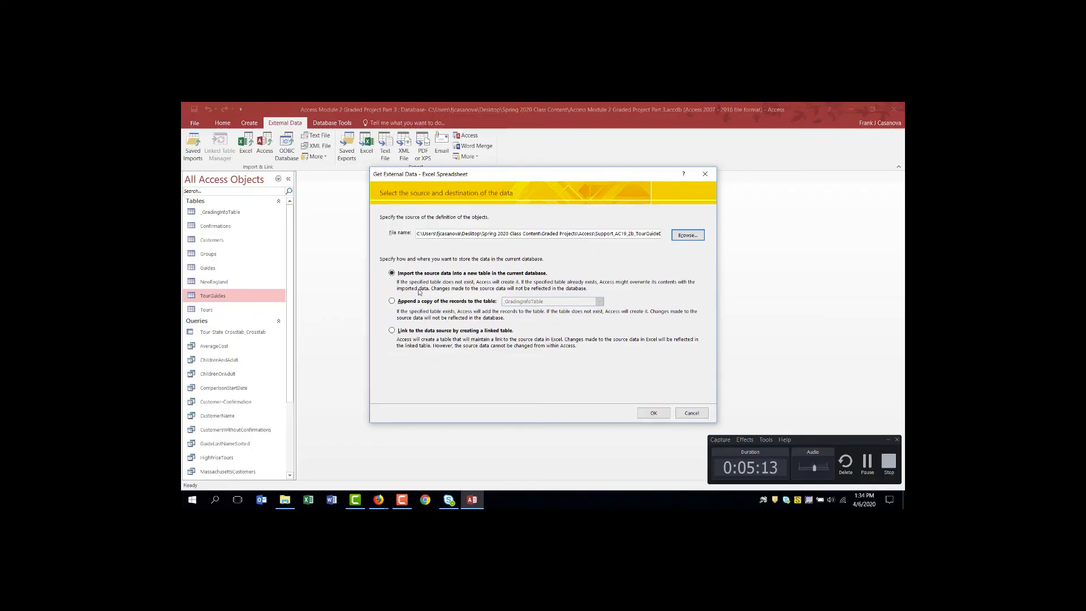
click(391, 301)
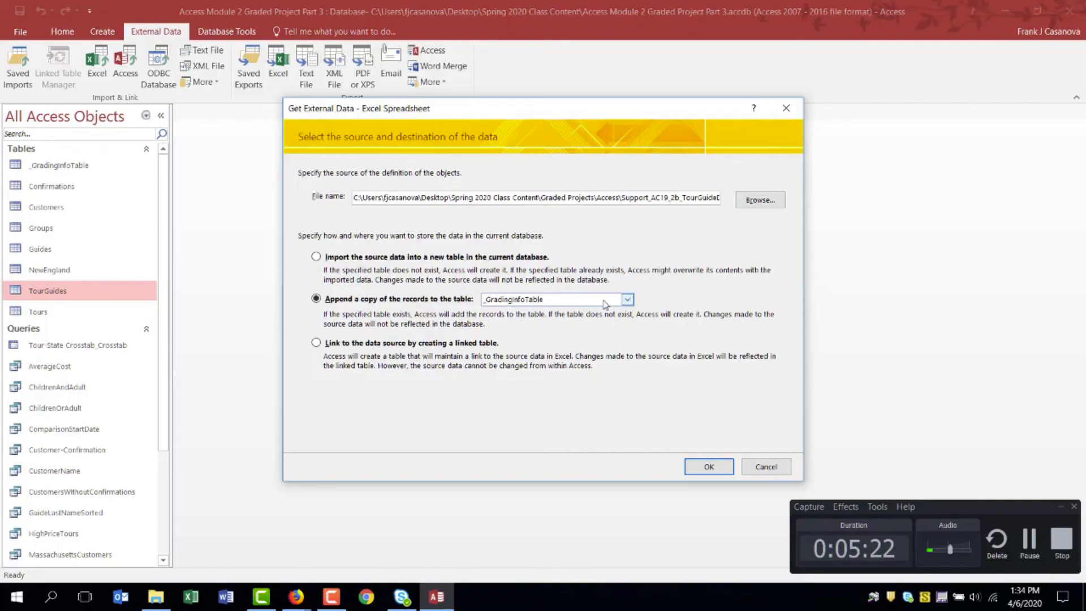
click(631, 300)
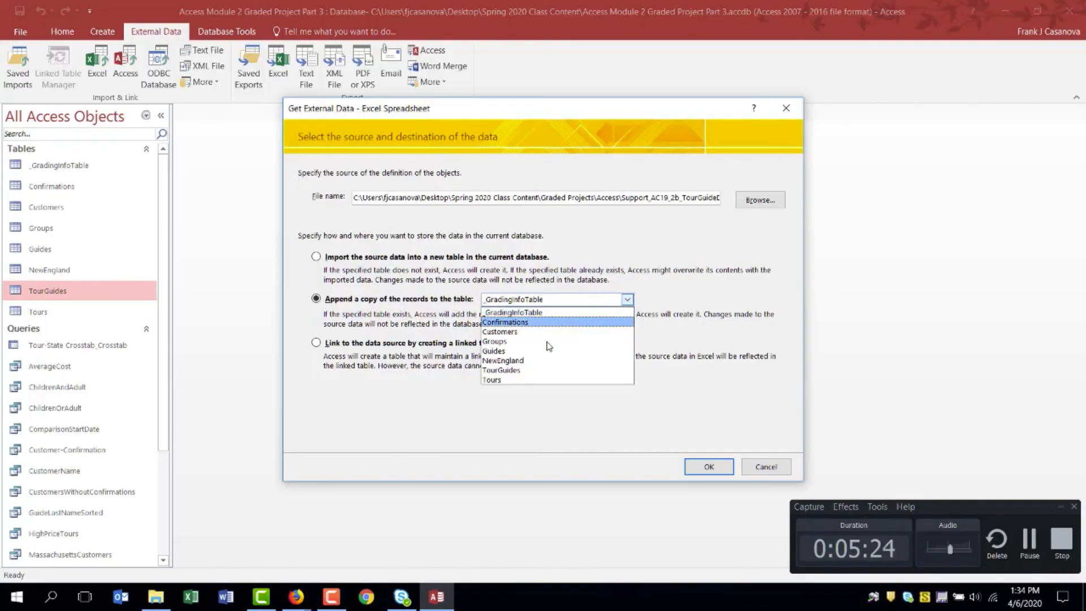
click(520, 371)
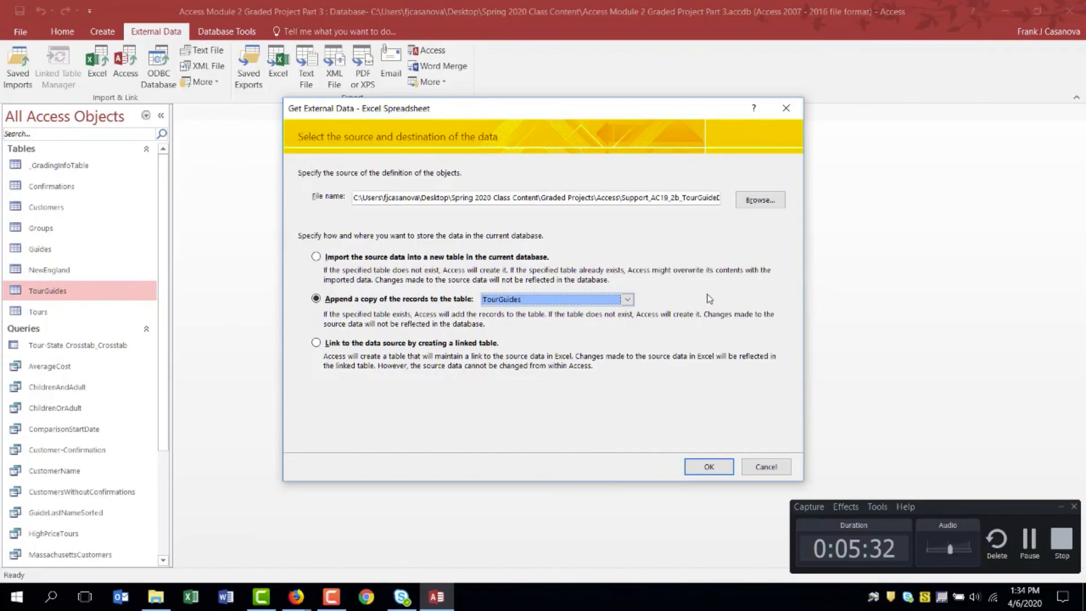
Step: Complete the import into TourGuides without saving the import steps, and check the table's datasheet before closing it
click(709, 468)
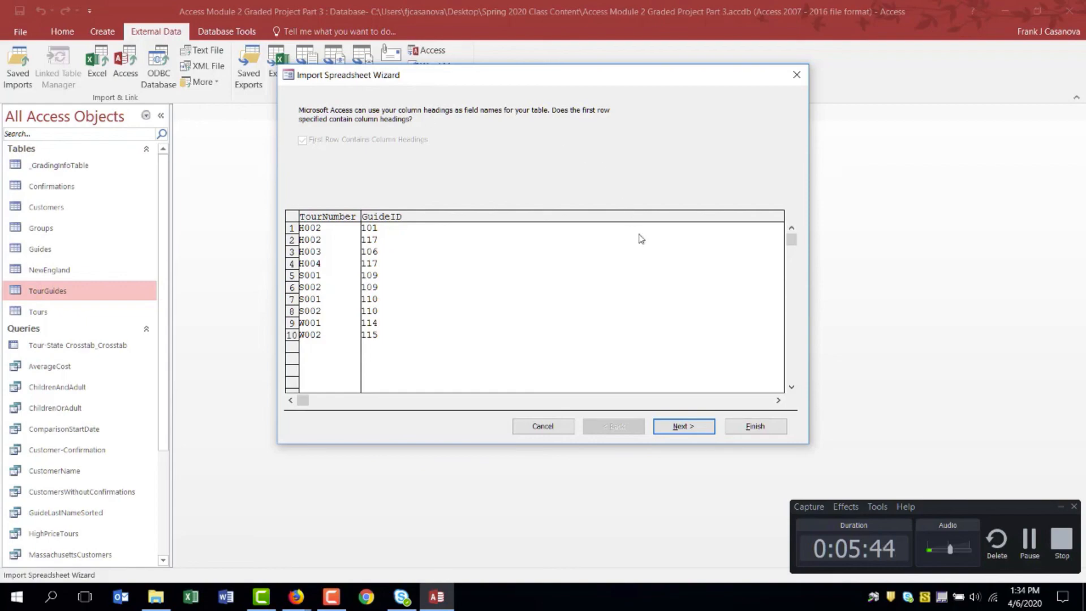
click(697, 427)
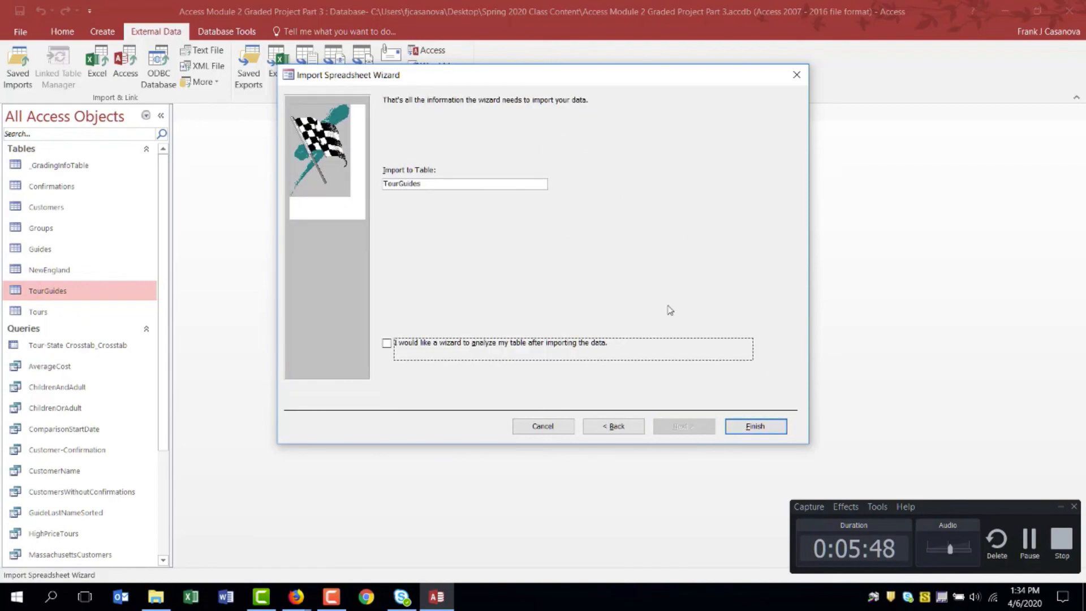
click(774, 429)
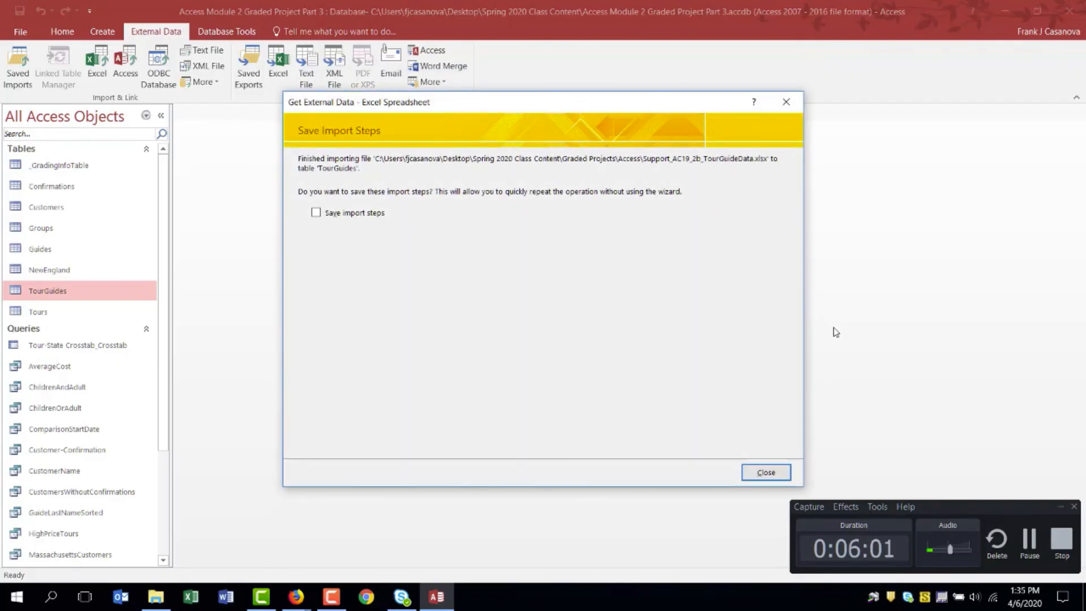
click(765, 473)
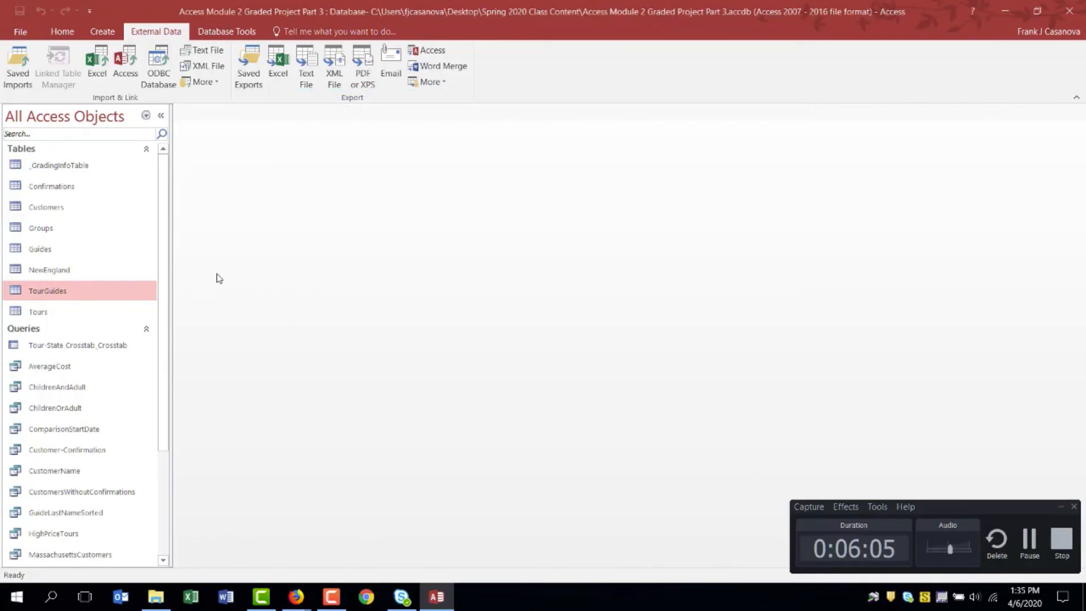
double_click(49, 292)
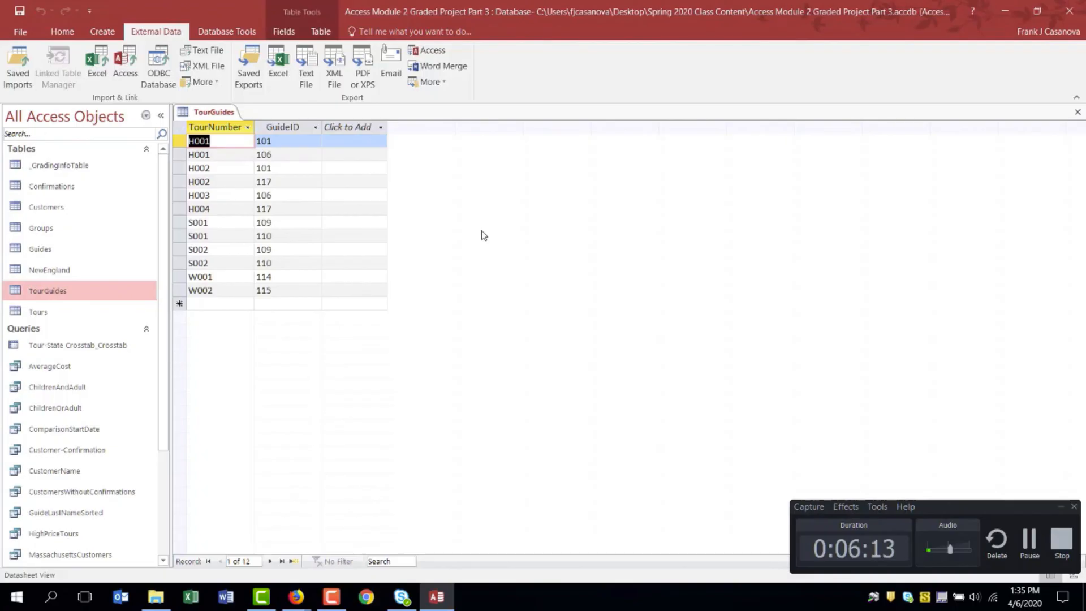
click(1077, 112)
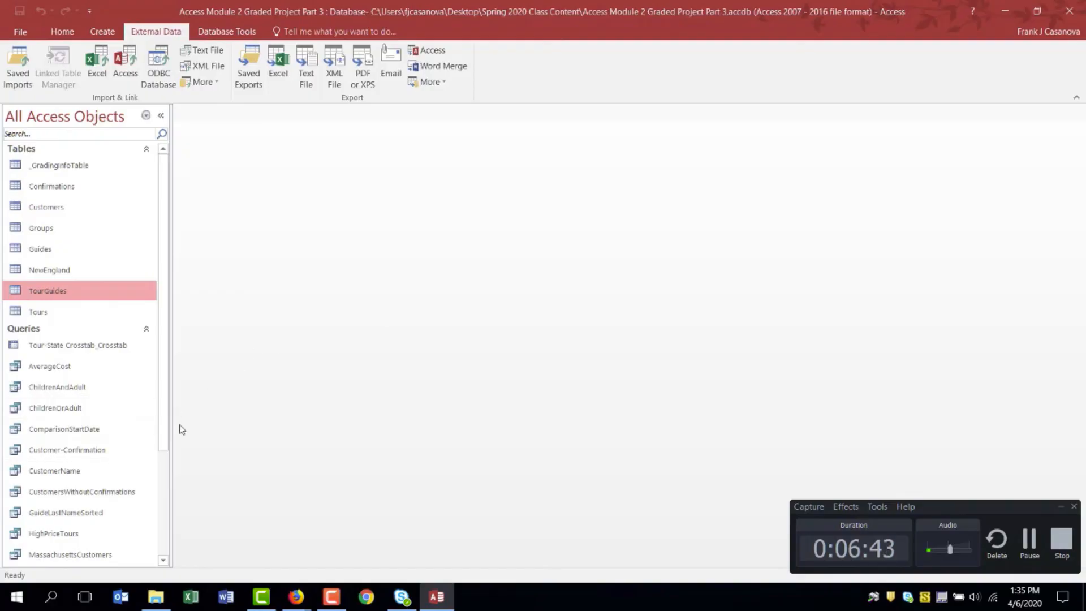
Step: Rename the NewYorkTourists query to NewYorkCustomers and collapse the navigation pane
drag(161, 425, 160, 495)
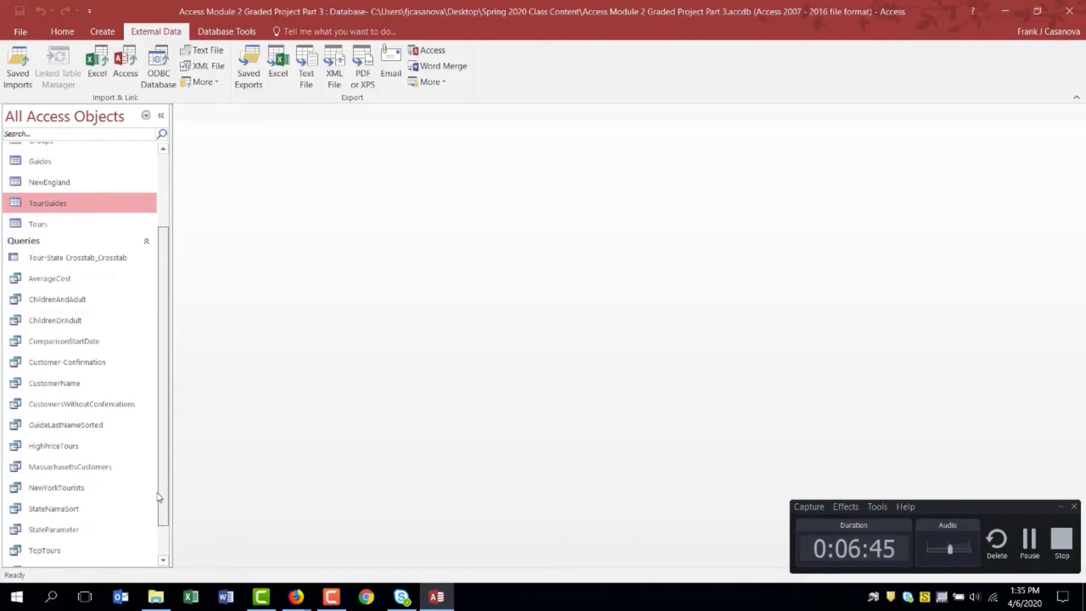
click(64, 486)
right_click(64, 488)
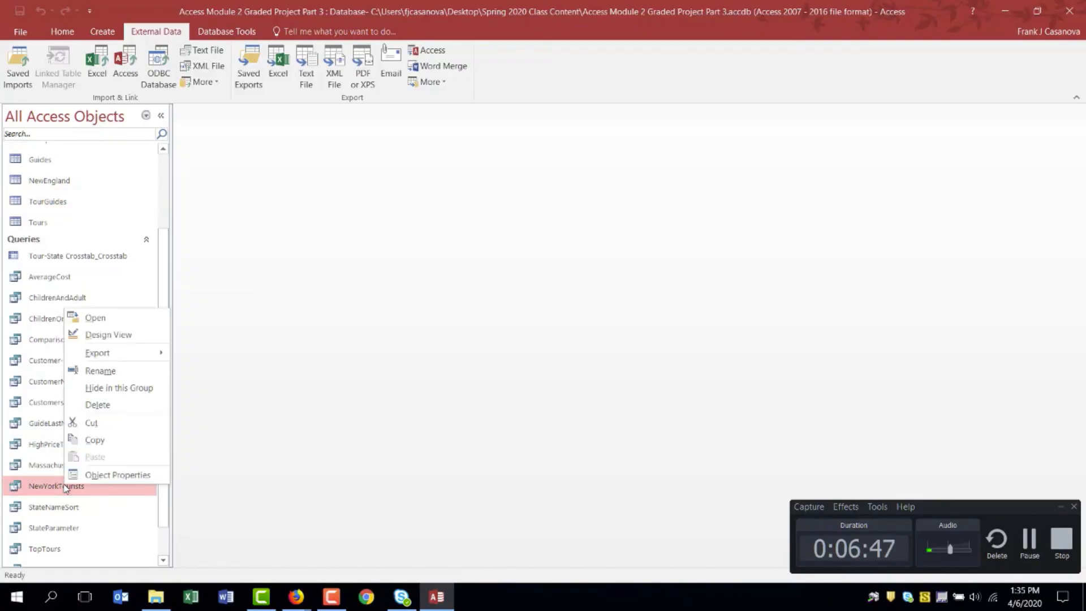
click(100, 372)
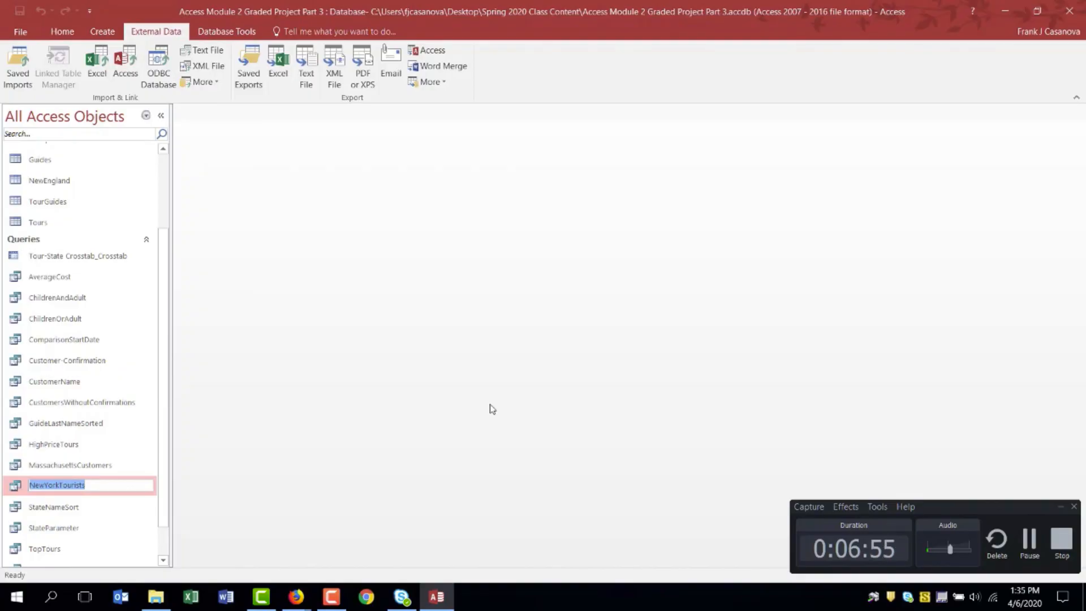
key(End)
key(BackSpace)
key(BackSpace)
key(BackSpace)
key(BackSpace)
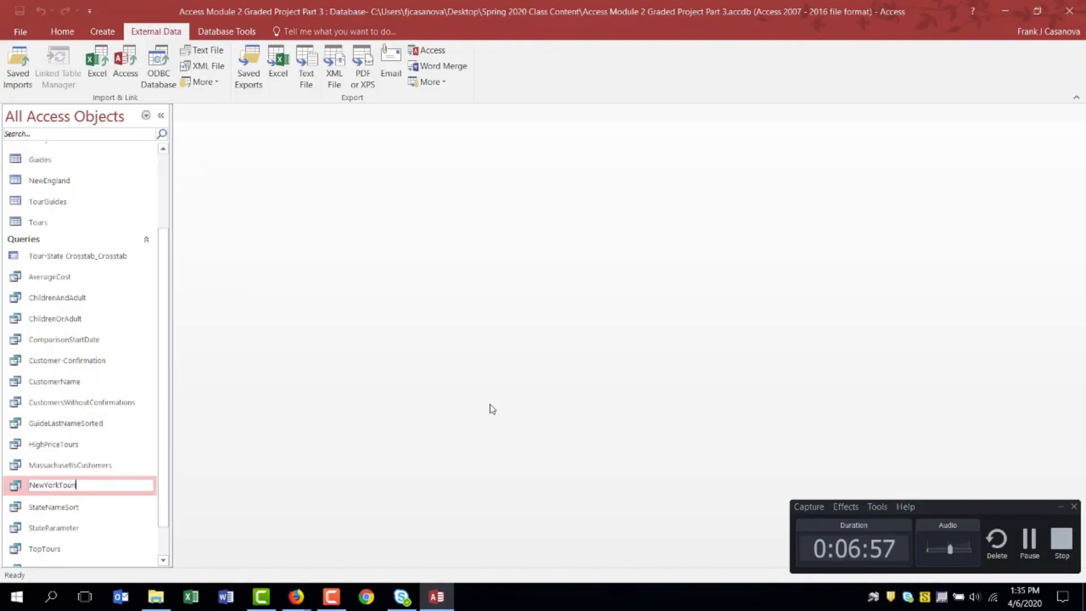
key(BackSpace)
key(BackSpace)
text(Customers)
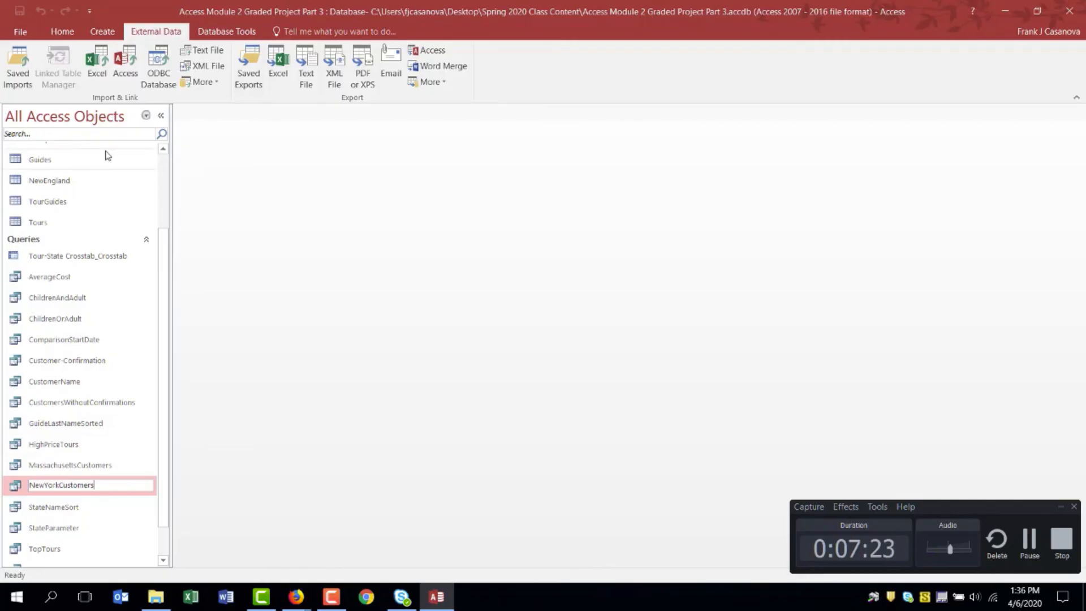
click(162, 116)
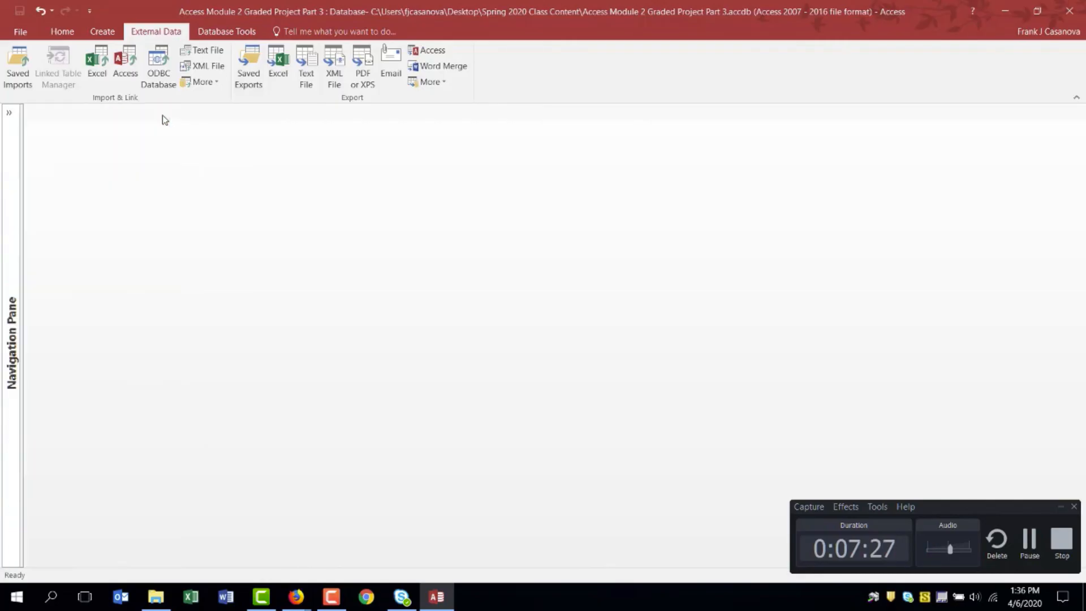
Step: Expand the navigation pane and organize its objects by Tables and Related Views
click(11, 117)
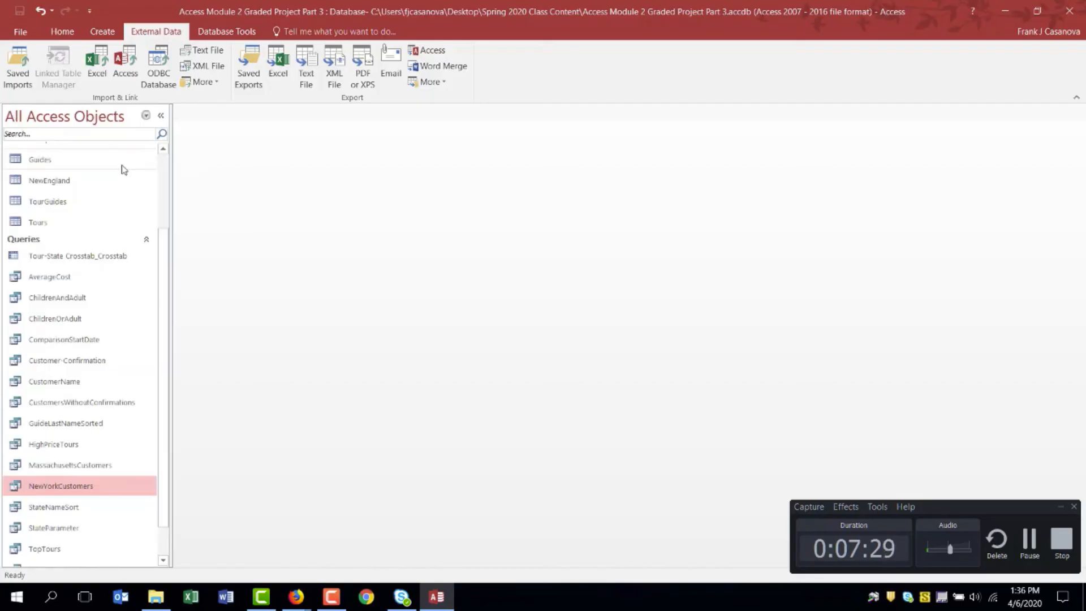
click(146, 117)
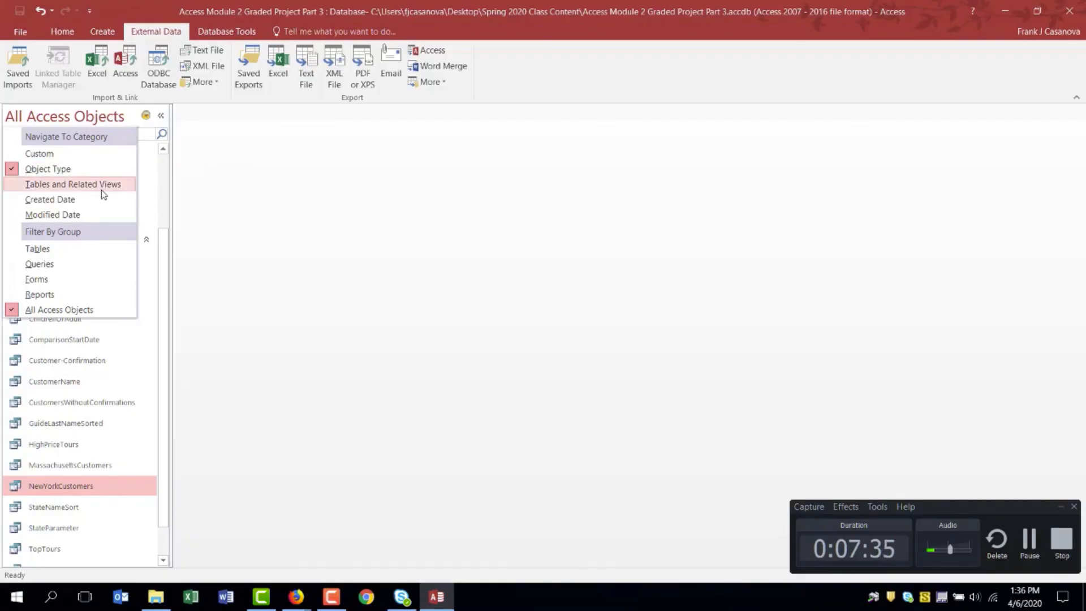
click(99, 185)
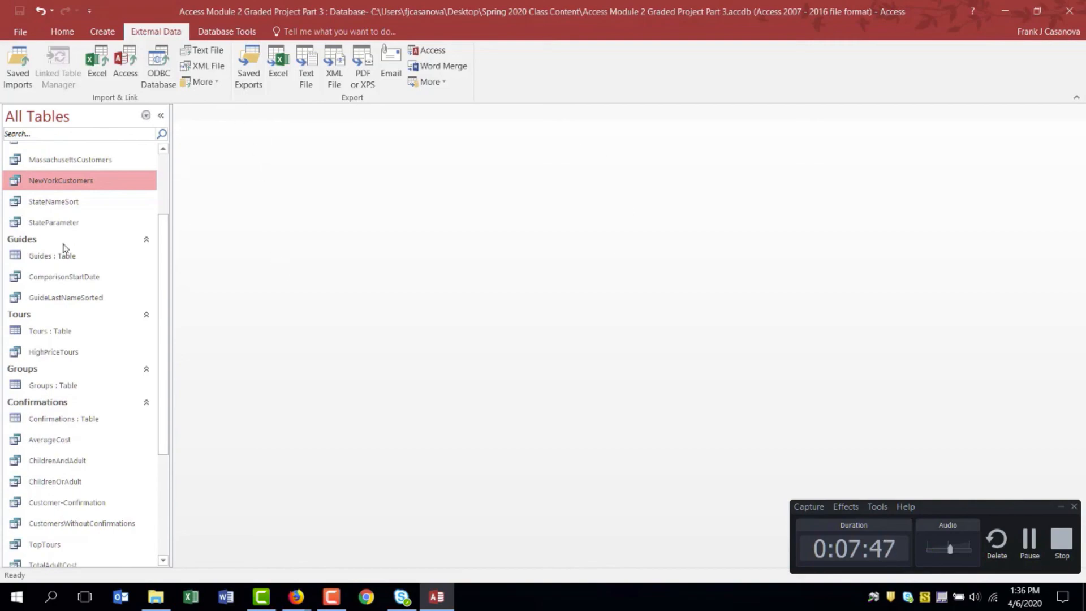
Step: Compact and repair the Access Module 2 Graded Project Part 3 database
click(20, 32)
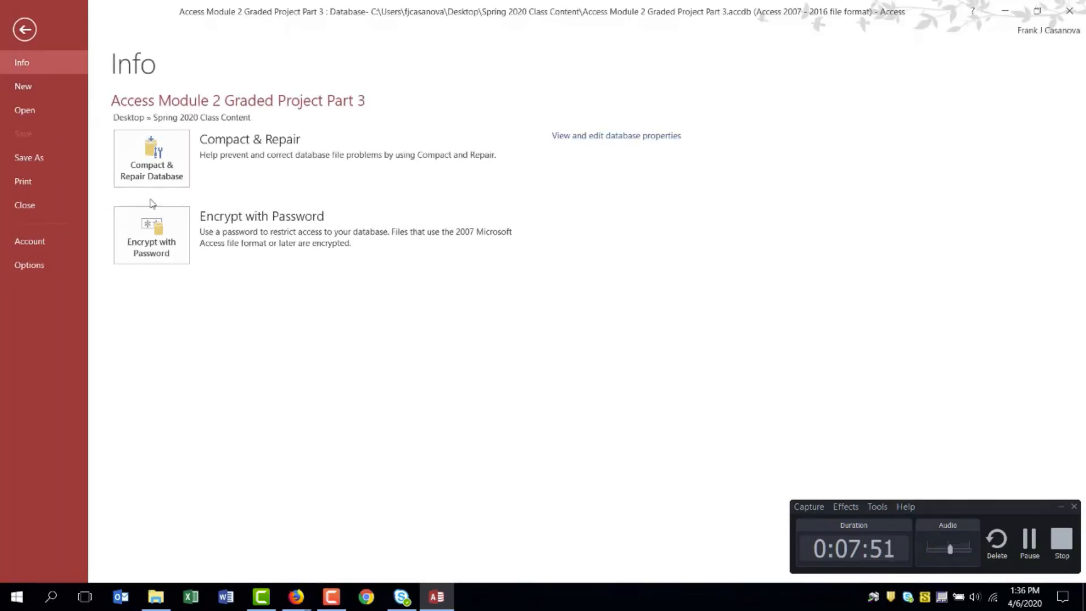
click(147, 173)
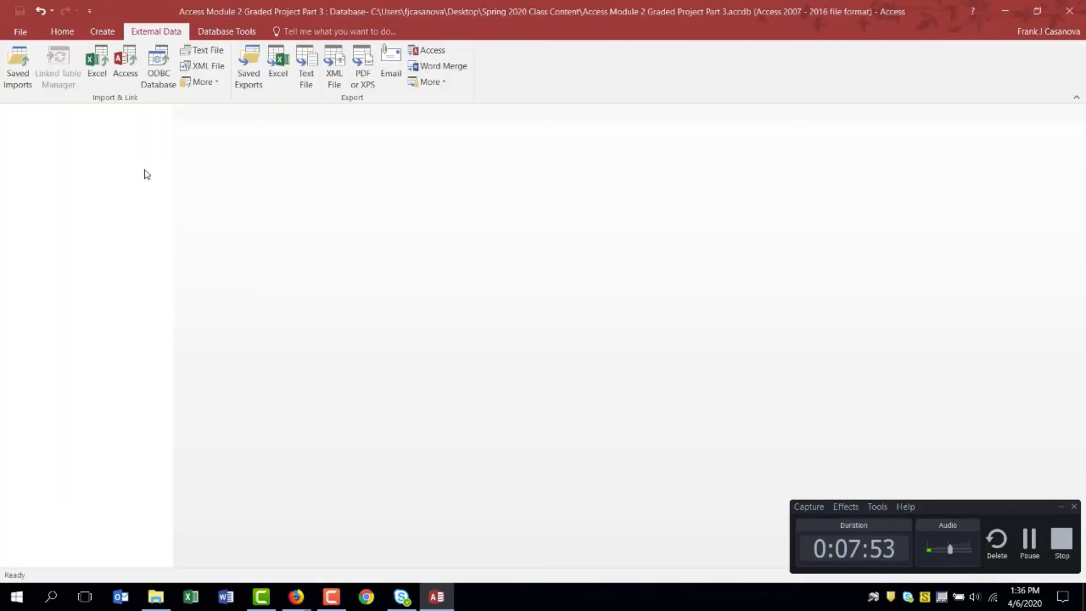